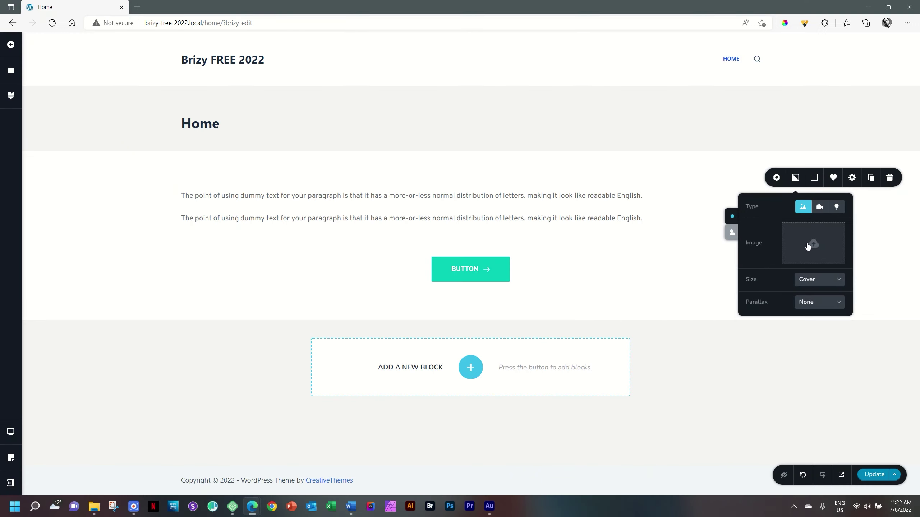
# Upload the Copywriter _ Home _ 01 _ Hero picture from the 01 Home folder and use it as the block's background image
pyautogui.click(807, 246)
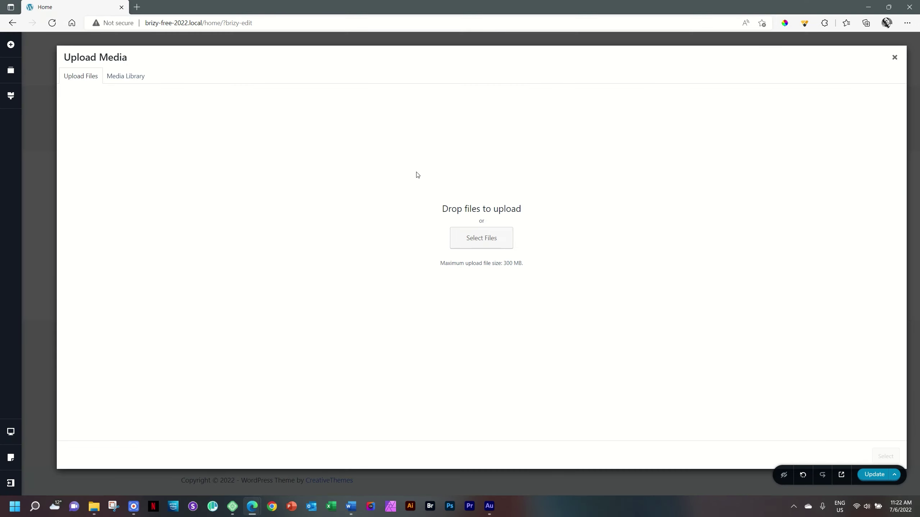
pyautogui.click(127, 77)
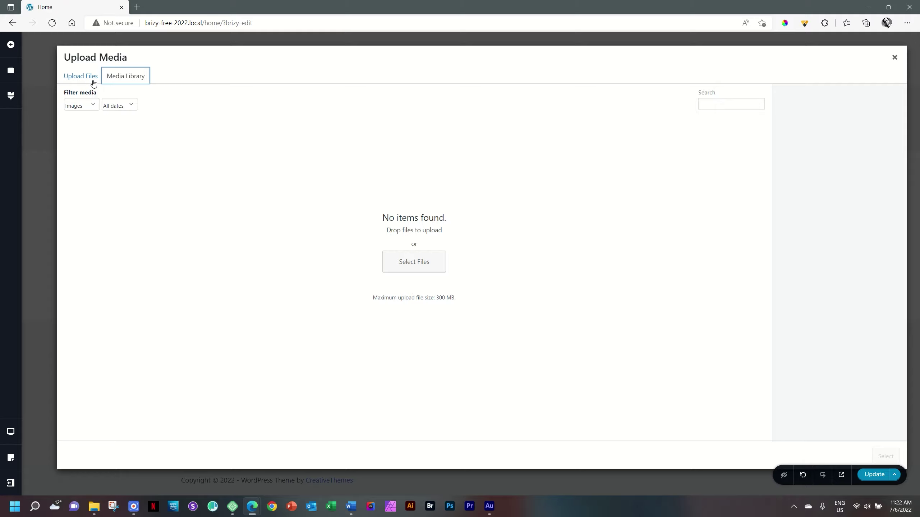
pyautogui.click(95, 506)
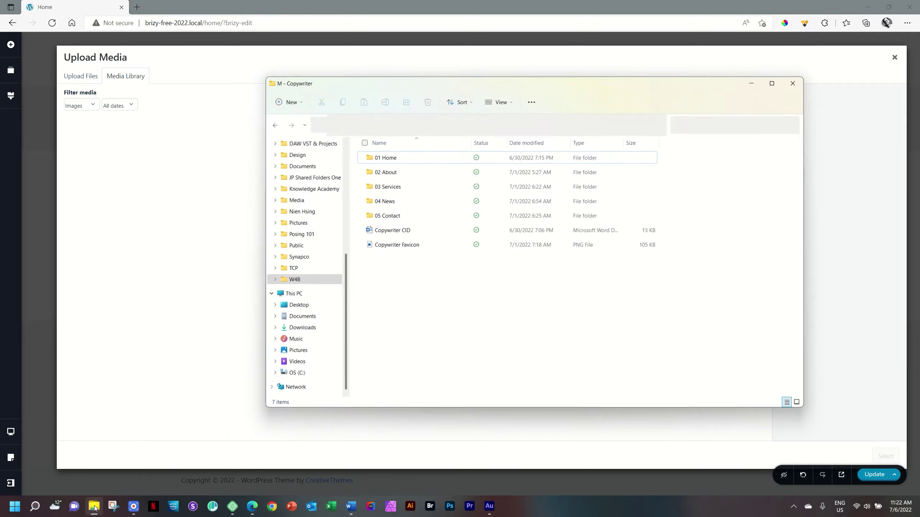
pyautogui.click(387, 158)
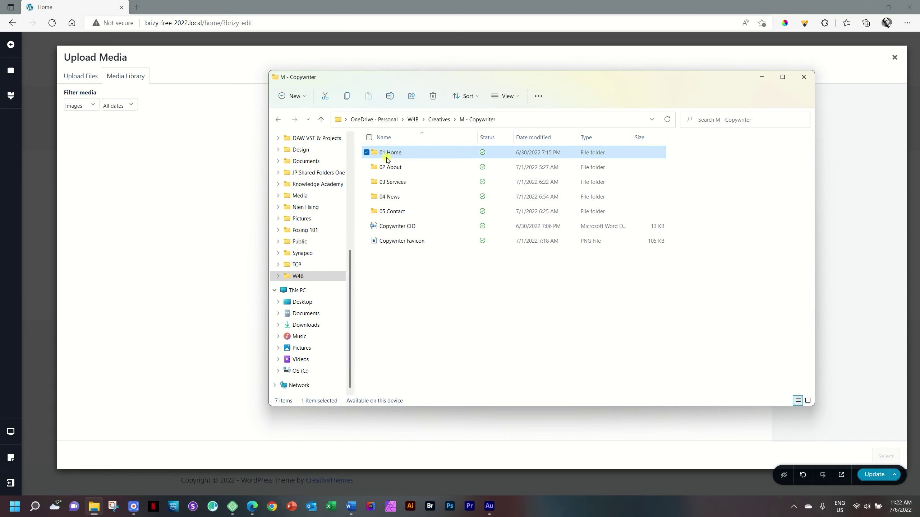
pyautogui.doubleClick(387, 160)
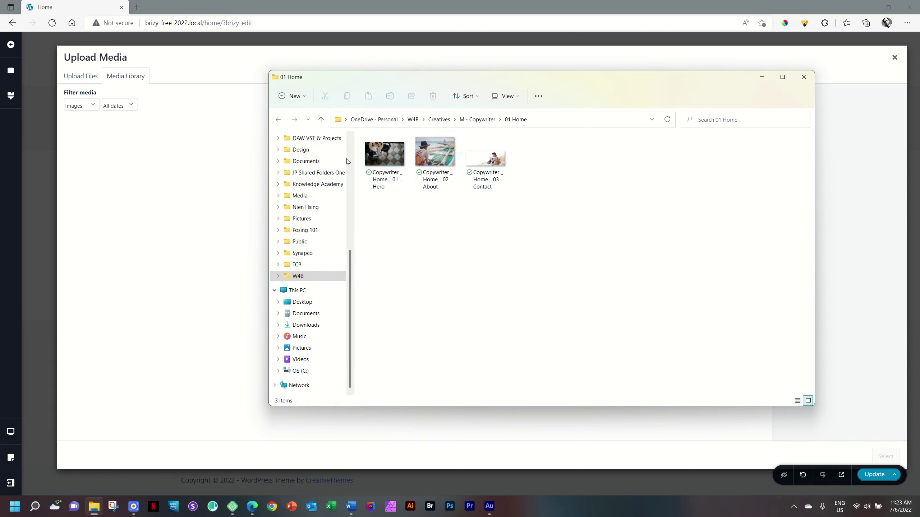
pyautogui.moveTo(383, 155); pyautogui.dragTo(187, 217)
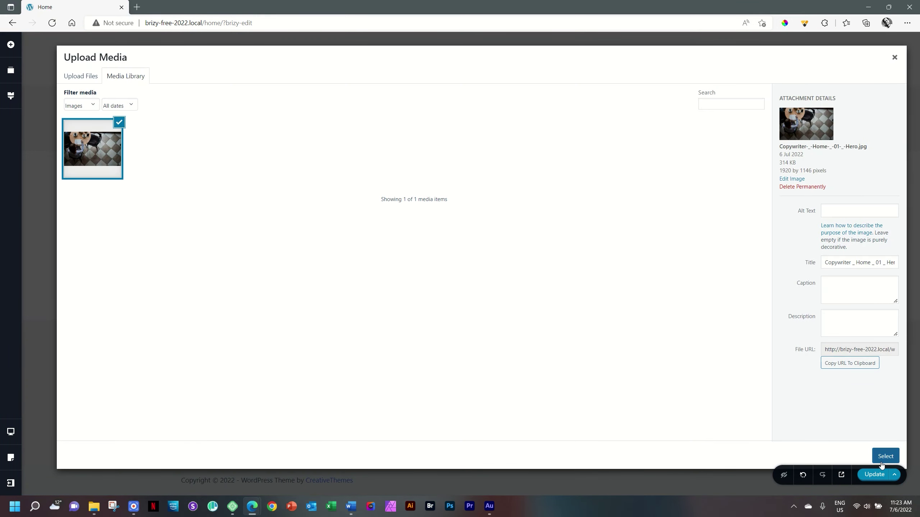
pyautogui.click(884, 457)
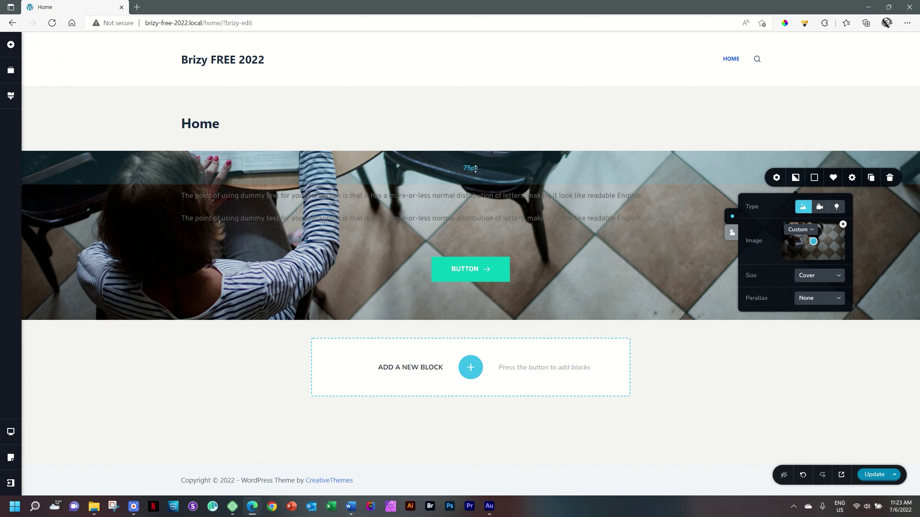
# Set both the top and bottom padding of the hero block to 200 px
pyautogui.moveTo(539, 170); pyautogui.dragTo(491, 227)
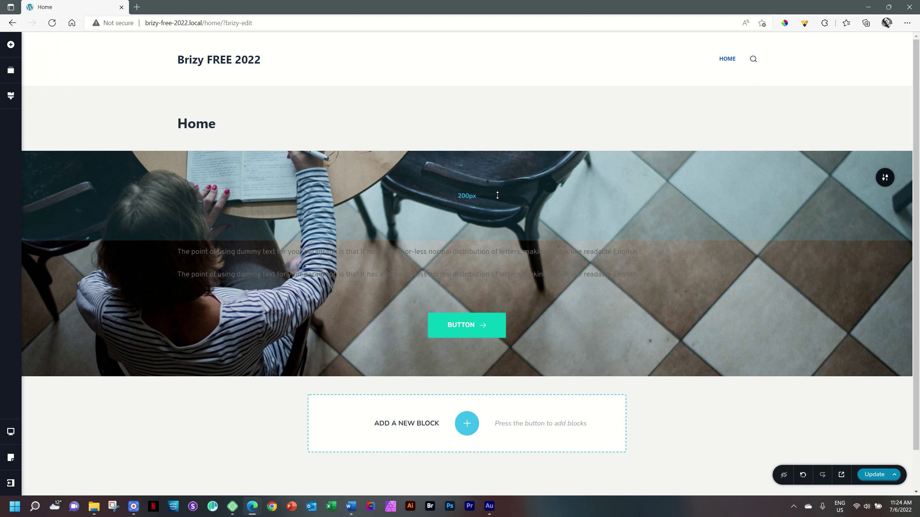
pyautogui.click(885, 177)
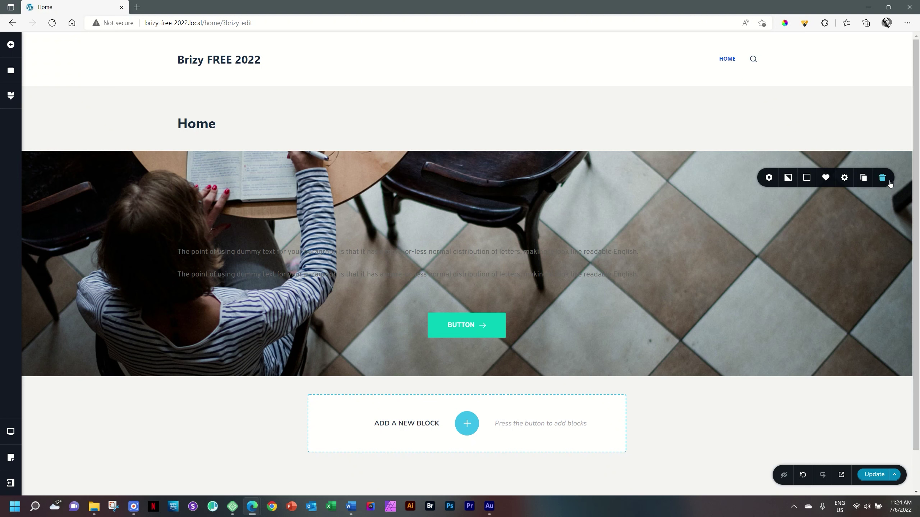
pyautogui.click(844, 178)
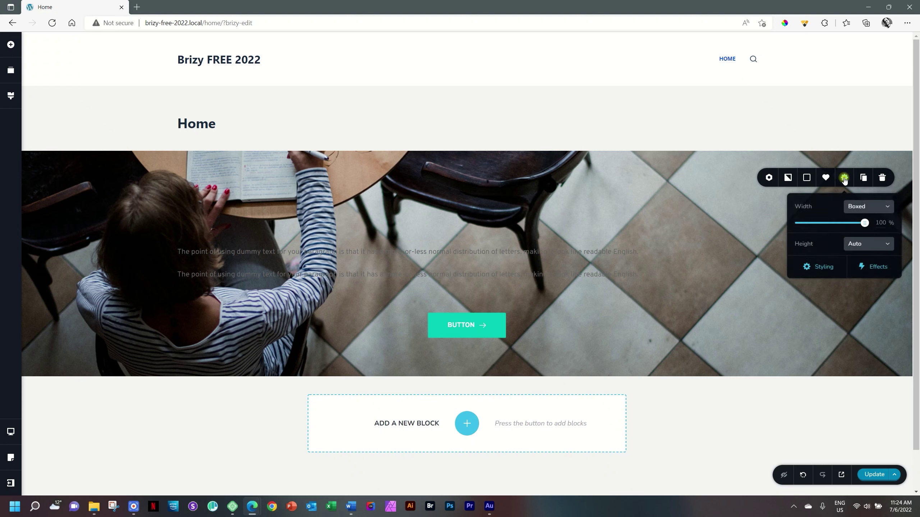
pyautogui.click(824, 268)
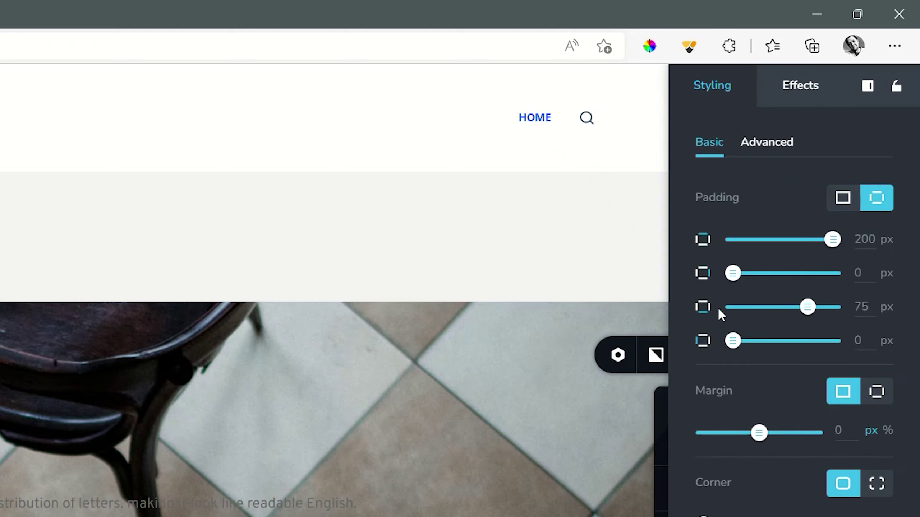
pyautogui.click(806, 307)
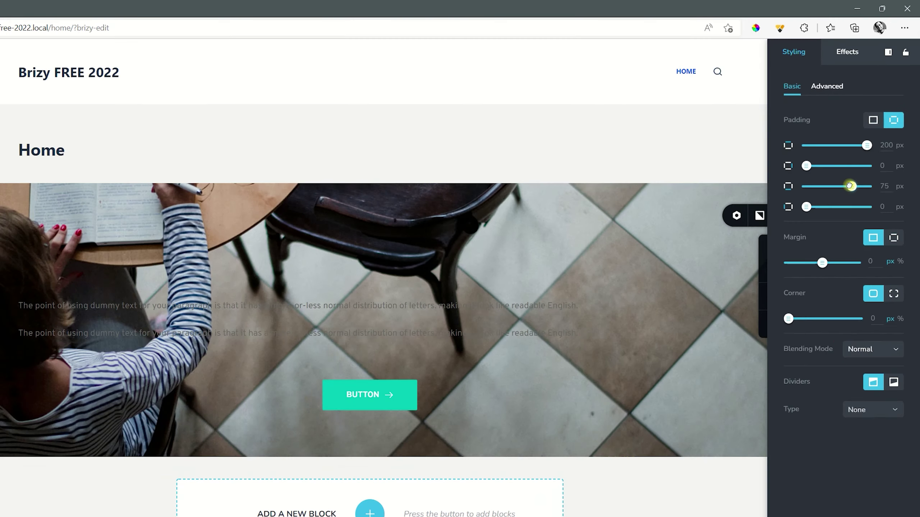
pyautogui.moveTo(850, 186); pyautogui.dragTo(830, 187)
pyautogui.moveTo(846, 153); pyautogui.dragTo(900, 162)
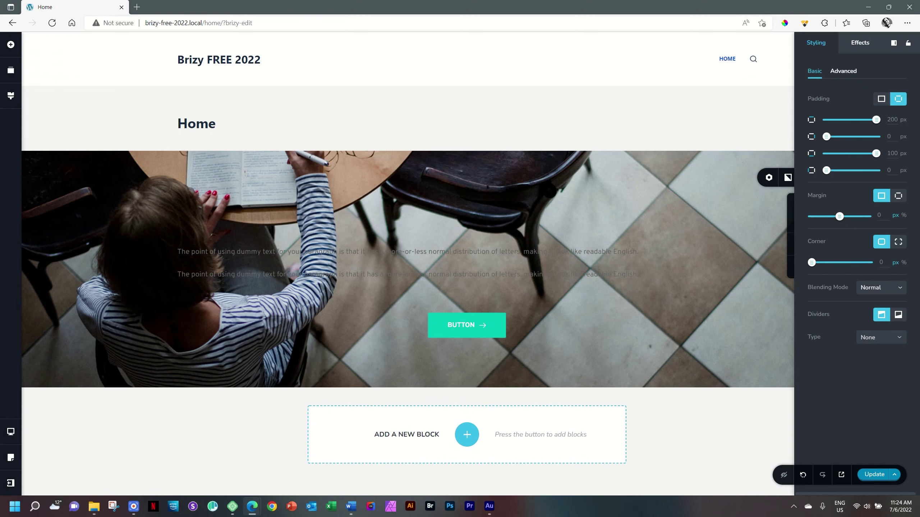
pyautogui.doubleClick(893, 154)
pyautogui.write('200')
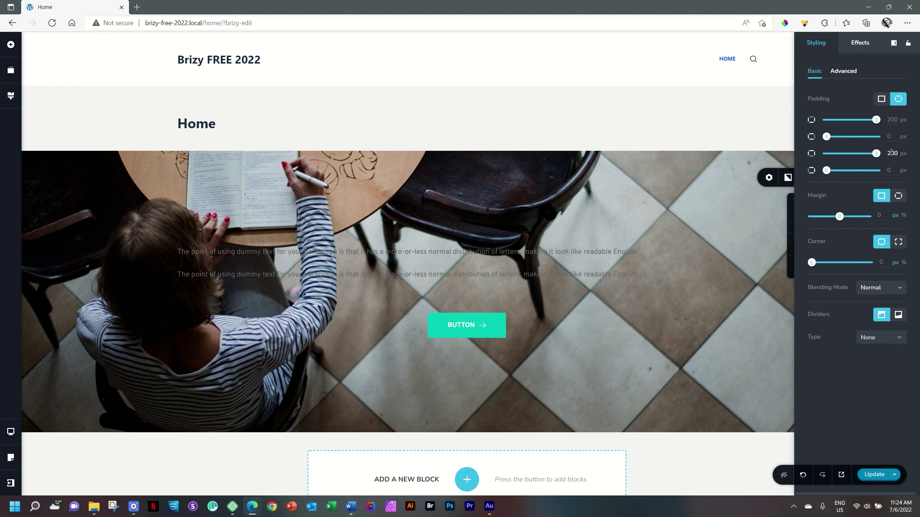
pyautogui.click(740, 231)
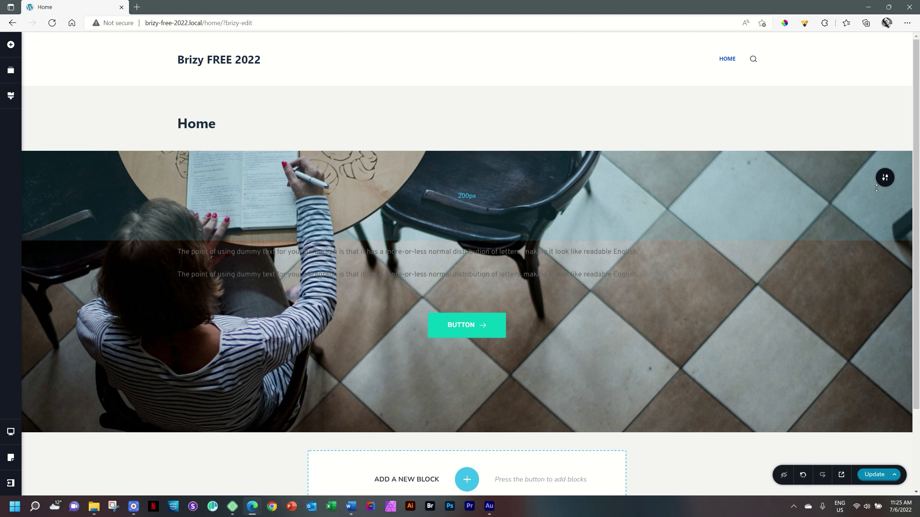
# Change the hero block's height to Full Height and check how it fills the page
pyautogui.click(884, 179)
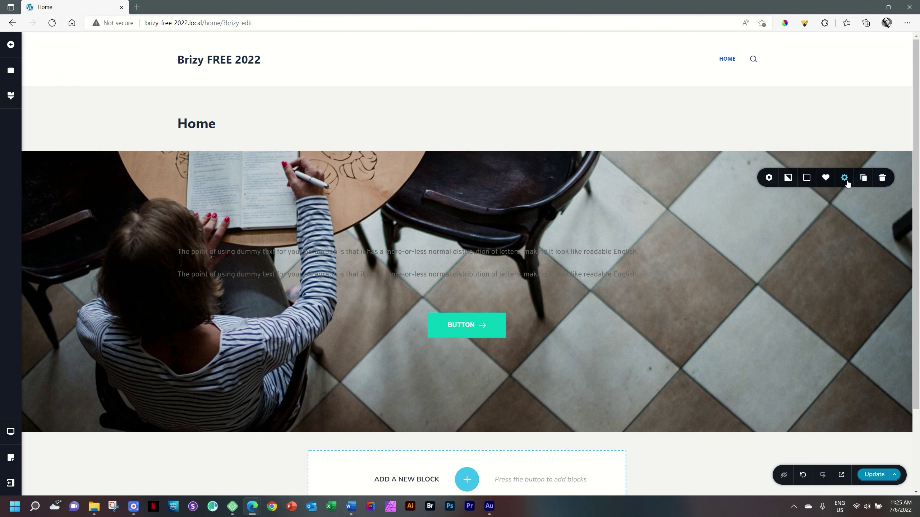
pyautogui.click(845, 178)
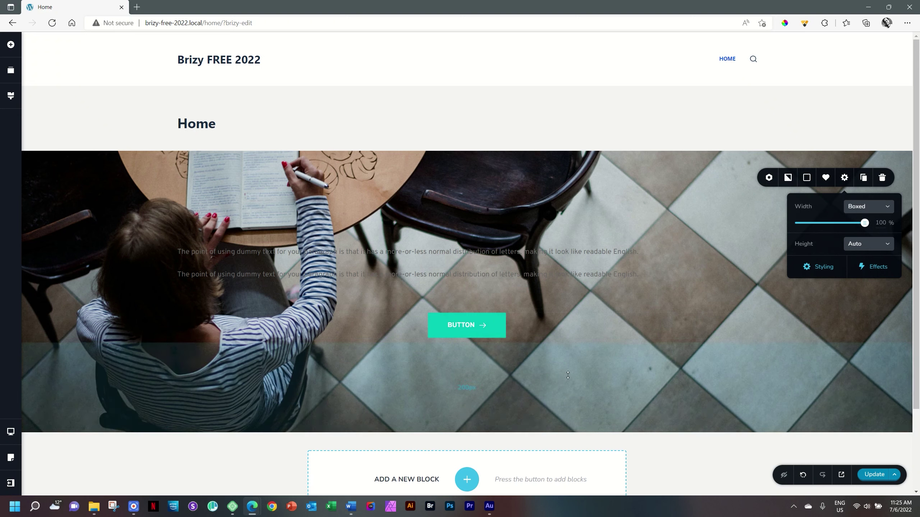
pyautogui.click(886, 244)
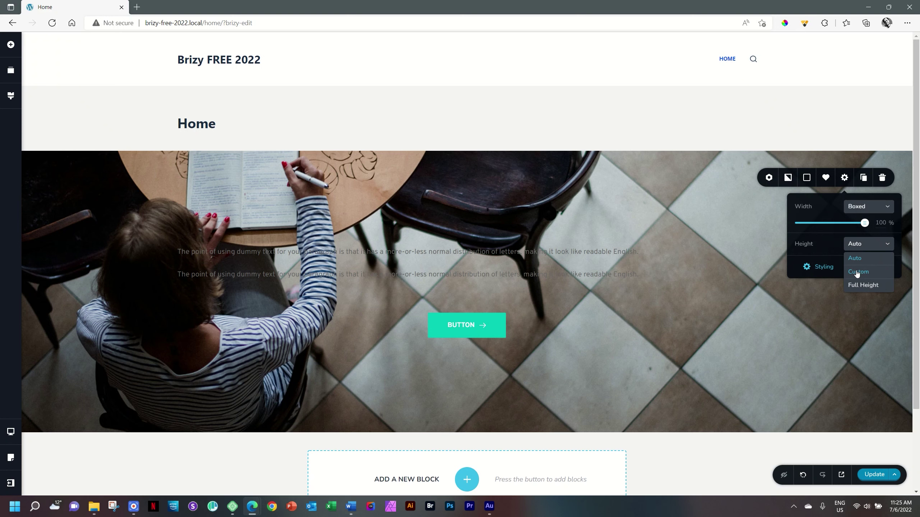
pyautogui.click(863, 287)
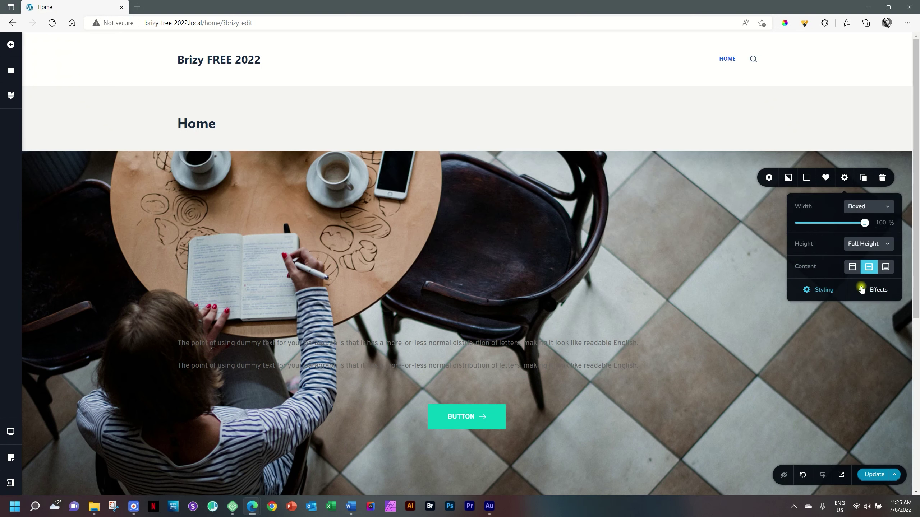
pyautogui.scroll(-2, 793, 298)
pyautogui.moveTo(918, 214); pyautogui.dragTo(918, 229)
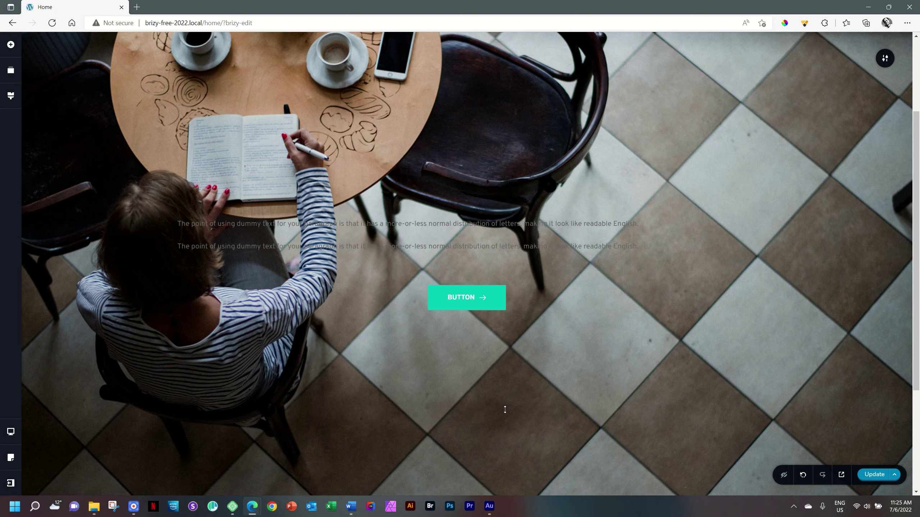
pyautogui.moveTo(505, 410); pyautogui.dragTo(505, 410)
# Switch the hero block's height to Custom and try values of 700 px and 500 px
pyautogui.click(886, 61)
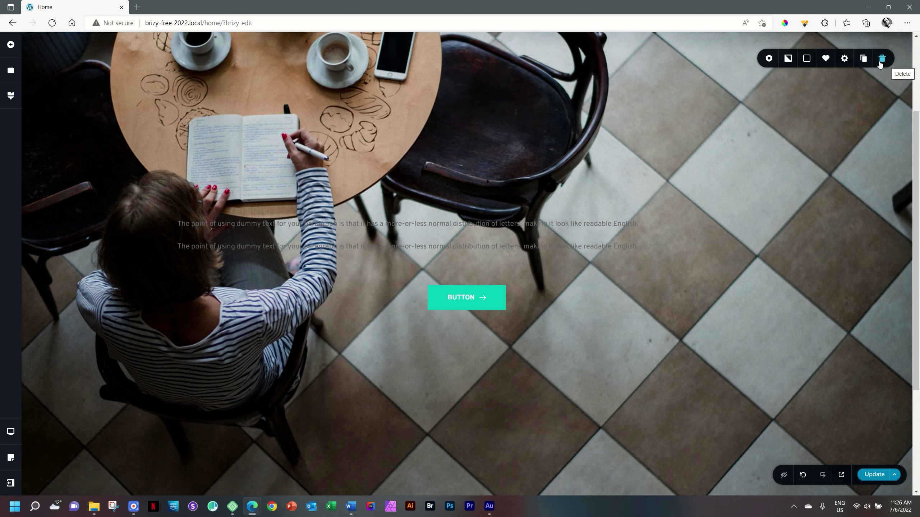
pyautogui.click(846, 60)
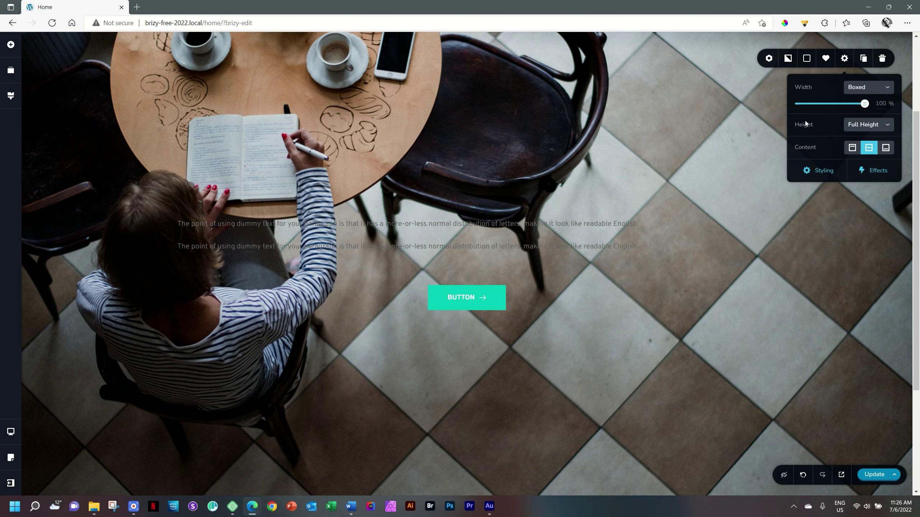
pyautogui.click(866, 127)
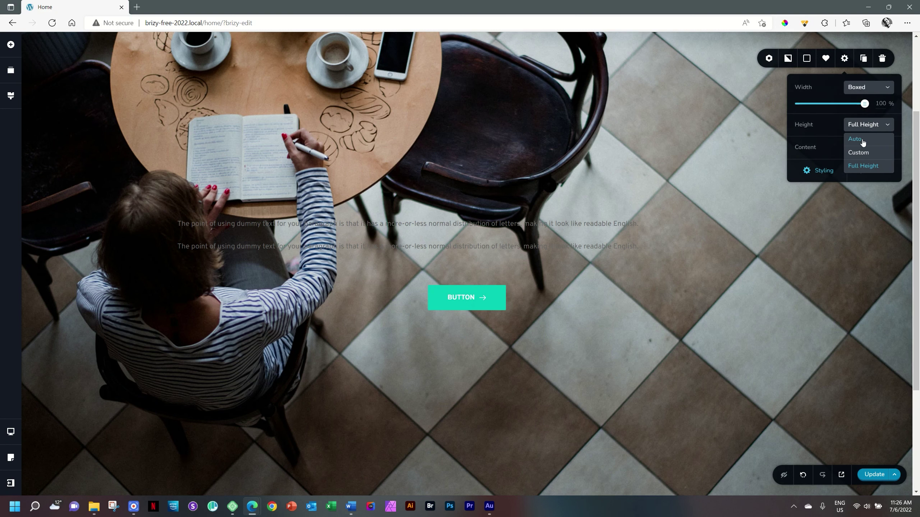
pyautogui.click(863, 154)
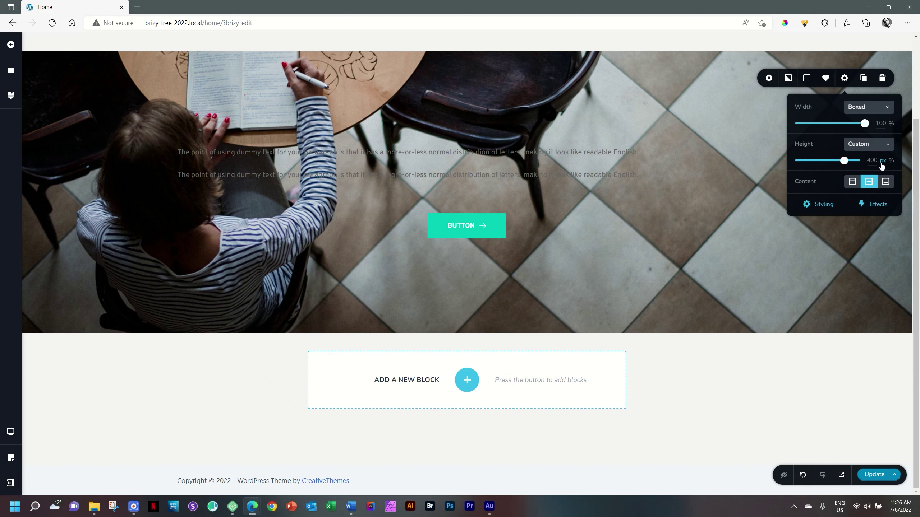
pyautogui.moveTo(842, 160); pyautogui.dragTo(871, 162)
pyautogui.doubleClick(872, 161)
pyautogui.write('700')
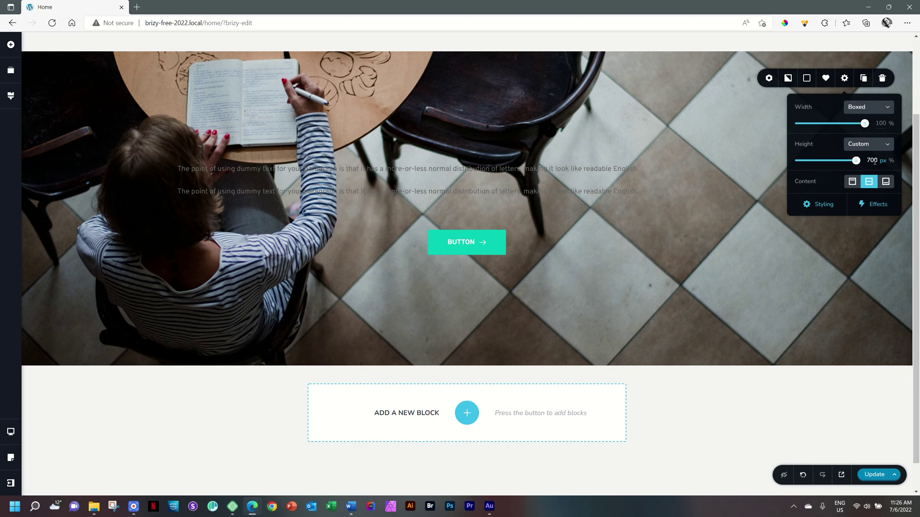
pyautogui.moveTo(856, 161)
pyautogui.mouseDown()
pyautogui.moveTo(845, 161)
pyautogui.moveTo(863, 161)
pyautogui.mouseUp()
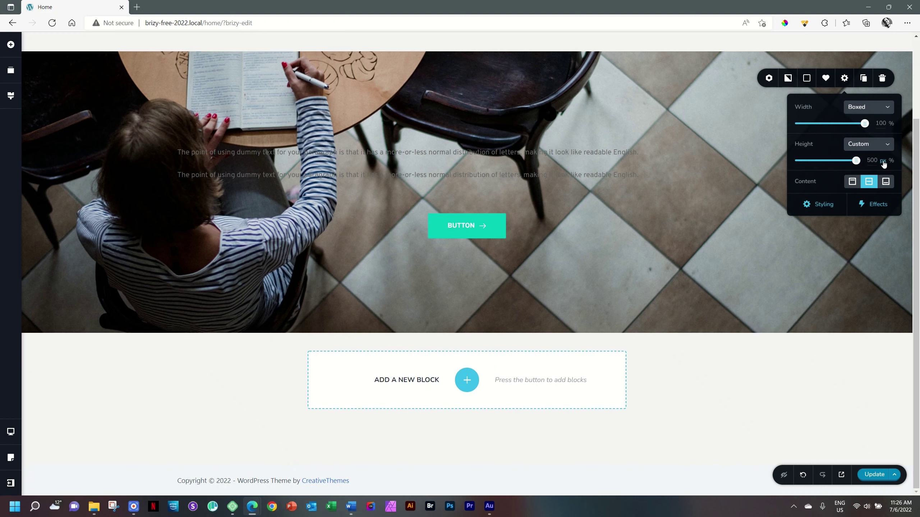
# Set the hero block's custom height to 90 with percent as the unit
pyautogui.moveTo(854, 161); pyautogui.dragTo(825, 161)
pyautogui.doubleClick(873, 160)
pyautogui.write('90')
pyautogui.click(891, 161)
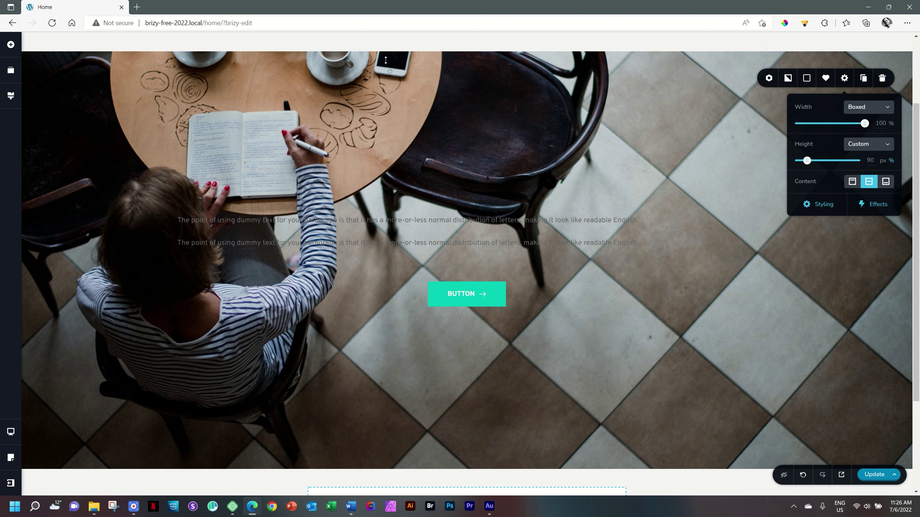
pyautogui.scroll(2, 536, 214)
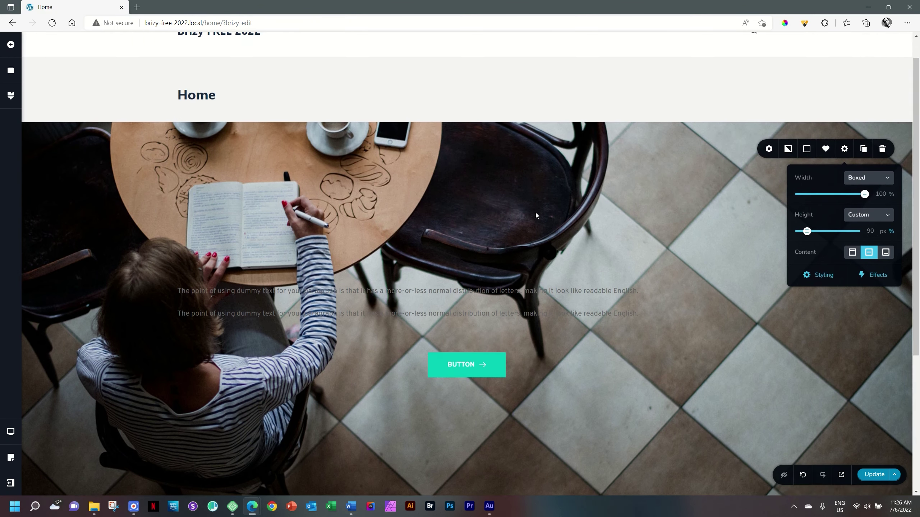
pyautogui.scroll(-2, 535, 213)
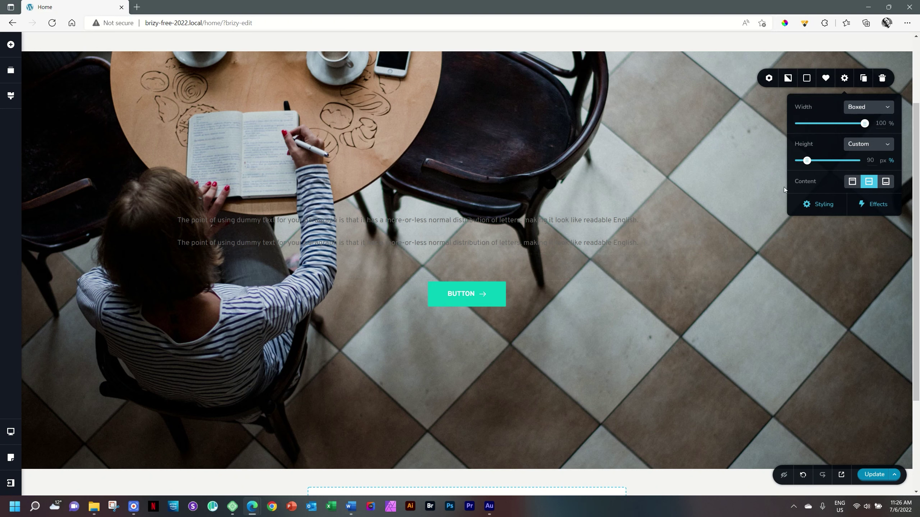
# Give the hero block a solid overlay, trying red #bb2f2f and pink #F5D4D1, and shift the hue to pale blue #d1d9f5
pyautogui.click(807, 79)
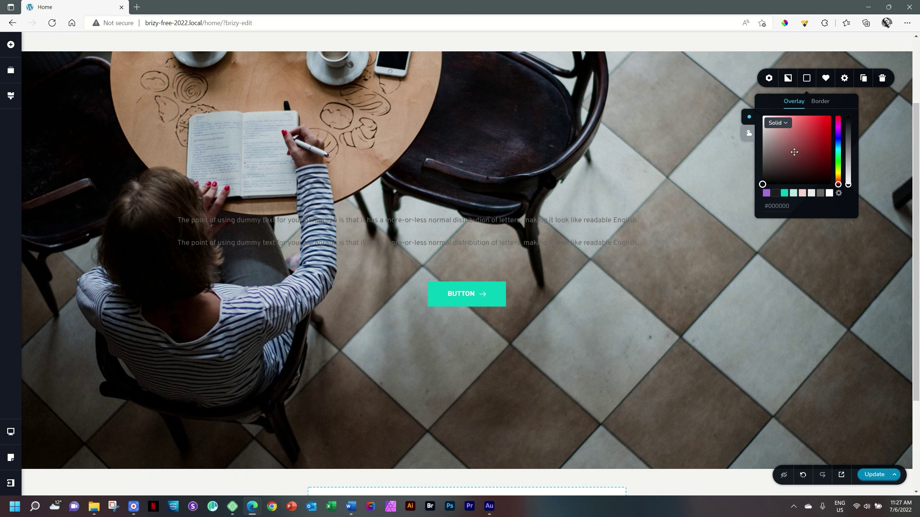
pyautogui.click(814, 134)
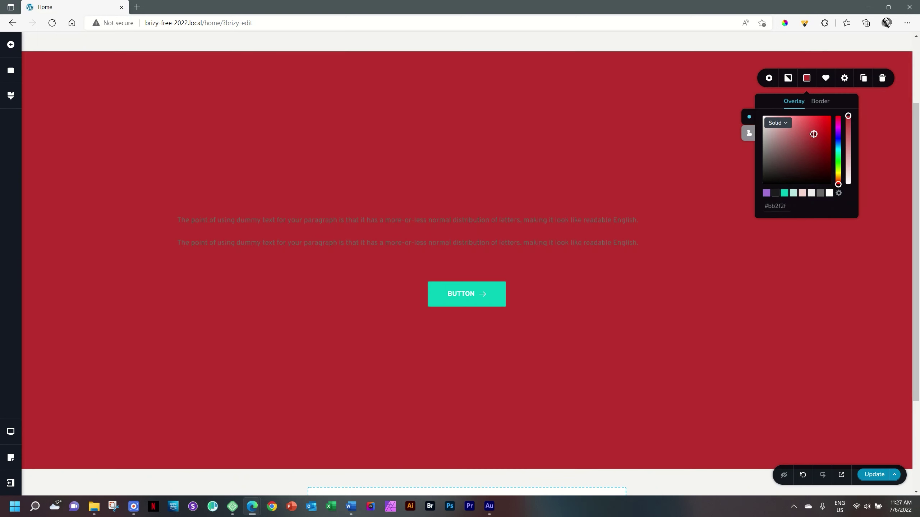
pyautogui.click(802, 194)
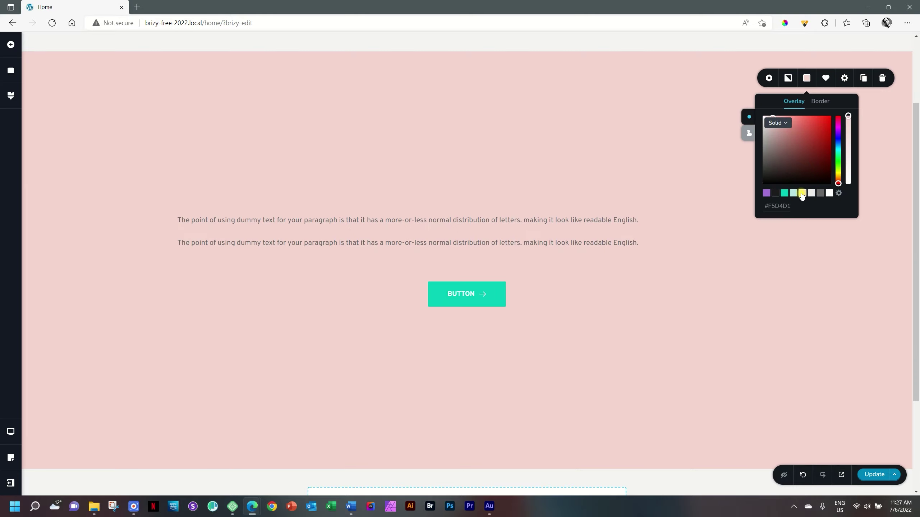
pyautogui.moveTo(838, 183); pyautogui.dragTo(839, 141)
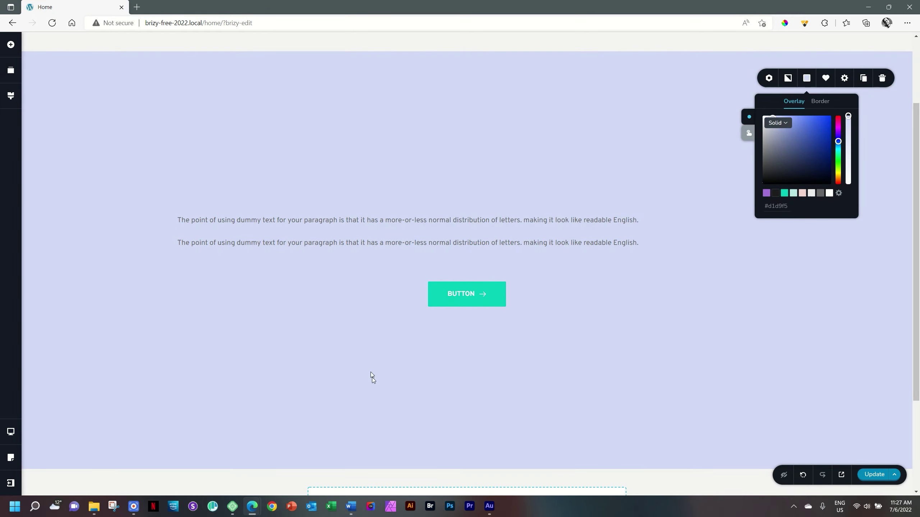
# Switch to the Copywriter CID document in Word to check the brand colour codes, and return to the page editor
pyautogui.click(350, 507)
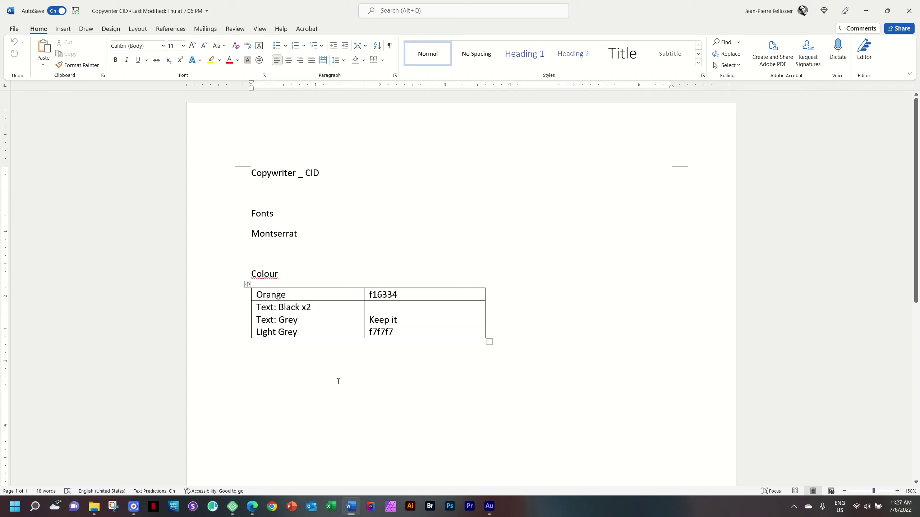
pyautogui.moveTo(252, 506)
pyautogui.click(231, 469)
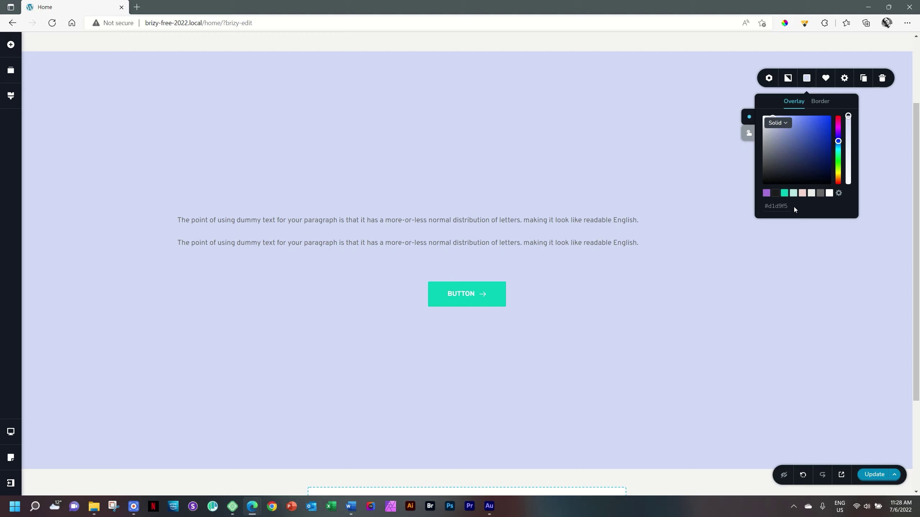
# Set the hero block's solid overlay to black #000000 and lower its opacity to about half
pyautogui.doubleClick(777, 205)
pyautogui.press('Return')
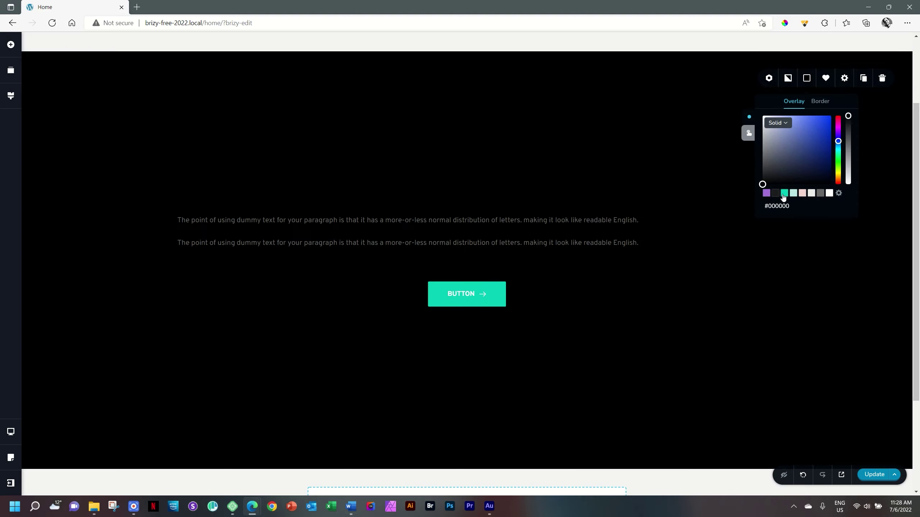
pyautogui.moveTo(768, 179)
pyautogui.mouseDown()
pyautogui.moveTo(821, 127)
pyautogui.moveTo(730, 212)
pyautogui.mouseUp()
pyautogui.moveTo(848, 116); pyautogui.dragTo(848, 149)
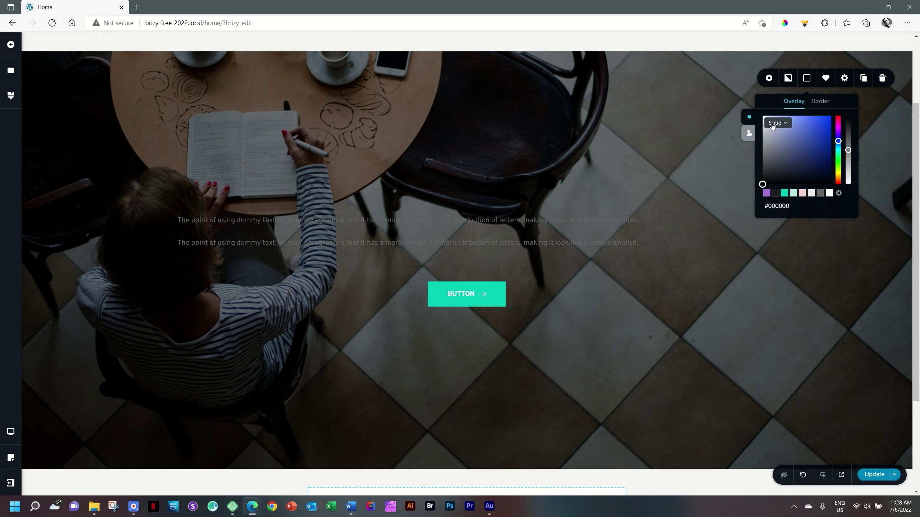
# Change the hero overlay from solid to a linear gradient and set its end colour to white #FFFFFF
pyautogui.click(784, 125)
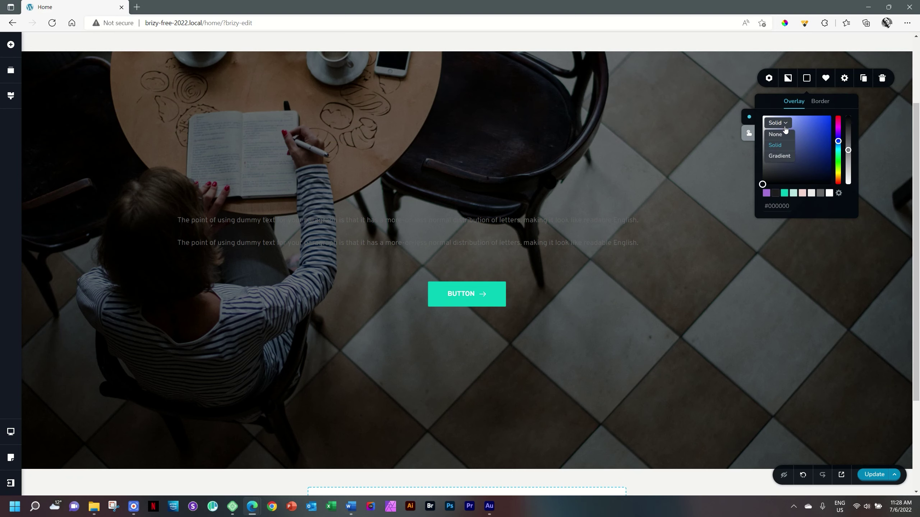
pyautogui.click(784, 156)
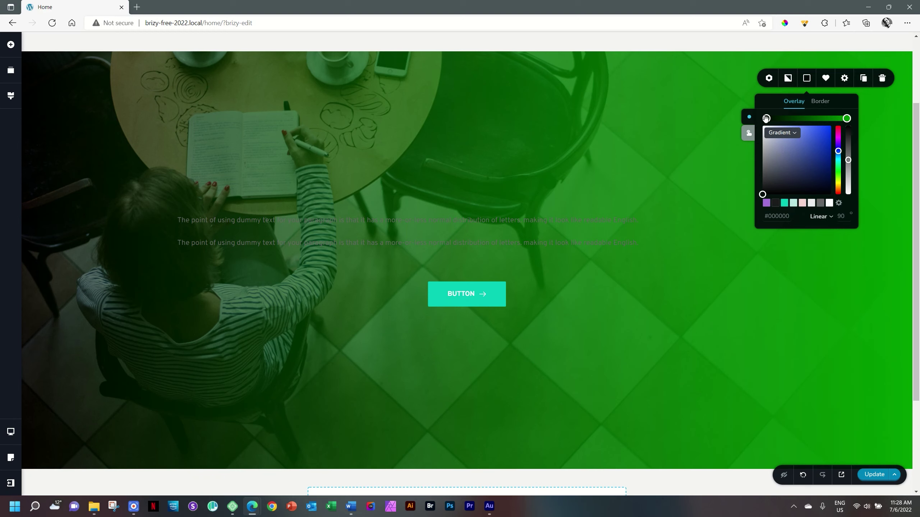
pyautogui.click(846, 119)
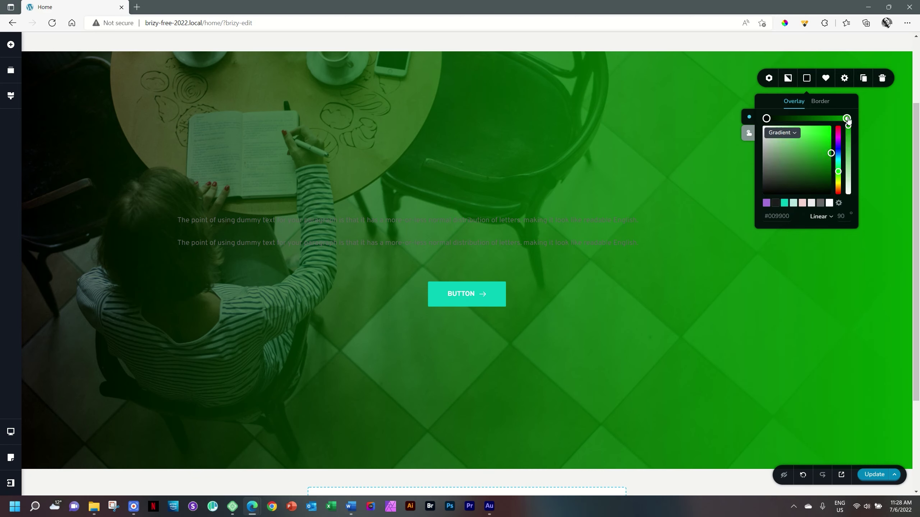
pyautogui.click(830, 204)
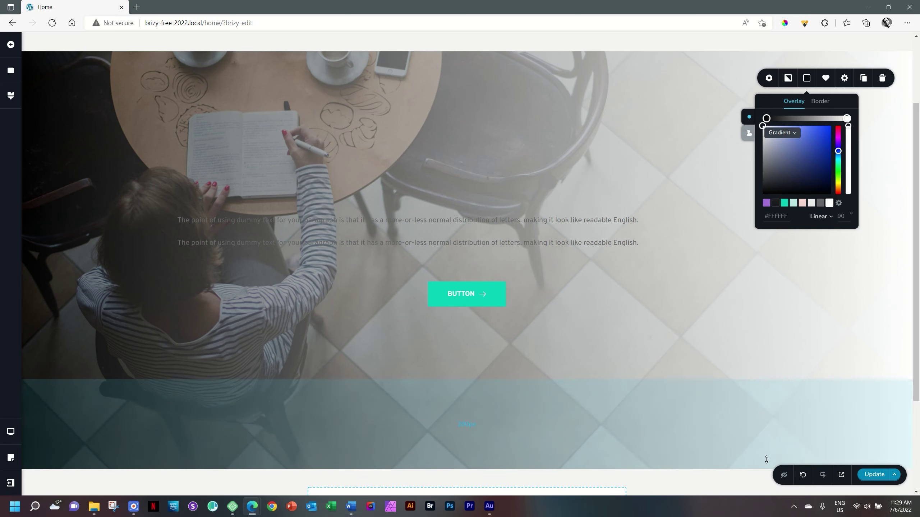
# Try a gradient angle of 180 degrees for the overlay, and set the angle to 0 degrees
pyautogui.doubleClick(840, 216)
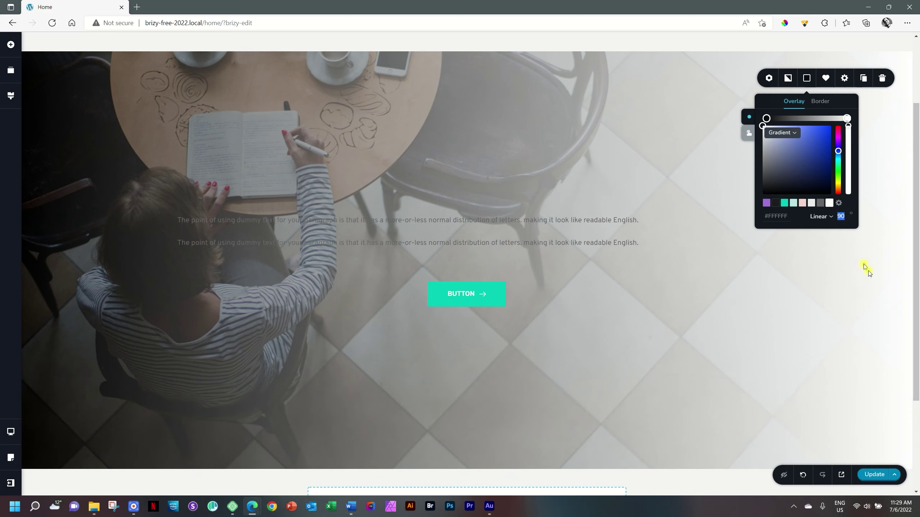
pyautogui.write('180')
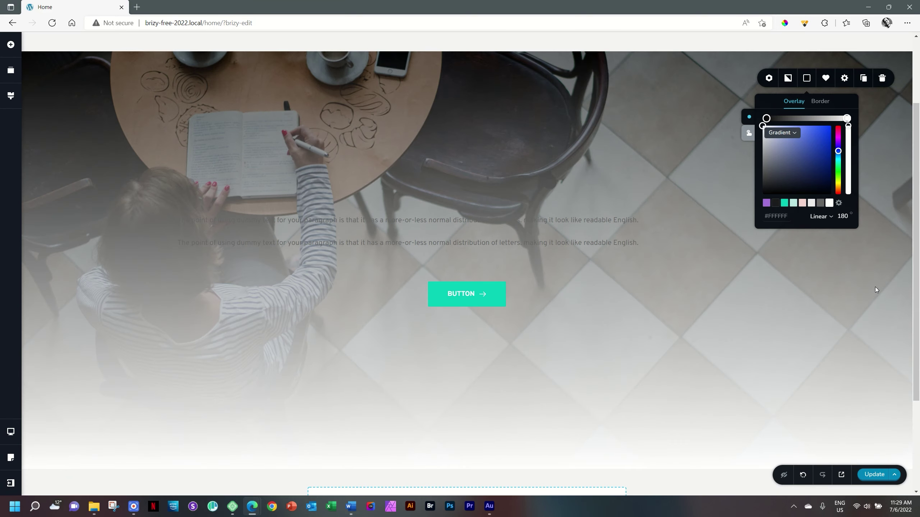
pyautogui.doubleClick(844, 216)
pyautogui.write('0')
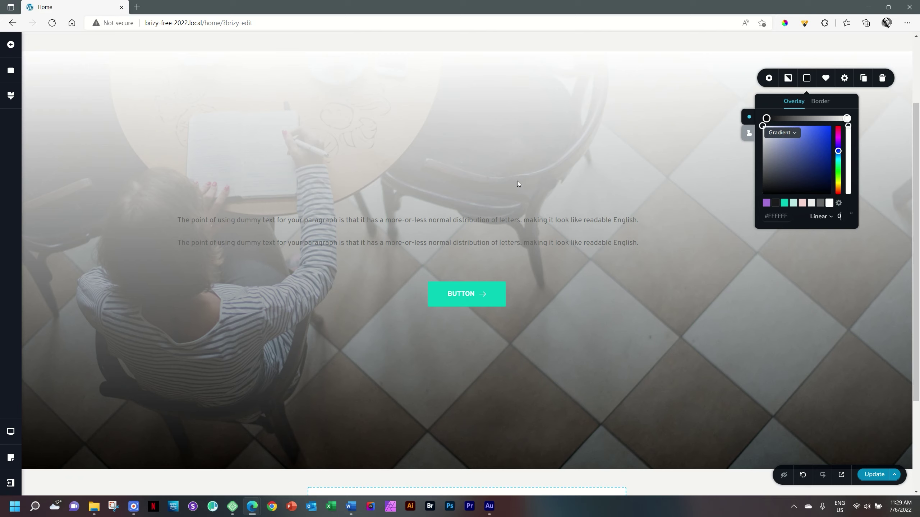
# Make the gradient's white stop fully transparent and set its black stop to about half opacity
pyautogui.click(846, 118)
pyautogui.moveTo(848, 124)
pyautogui.moveTo(848, 124); pyautogui.dragTo(848, 192)
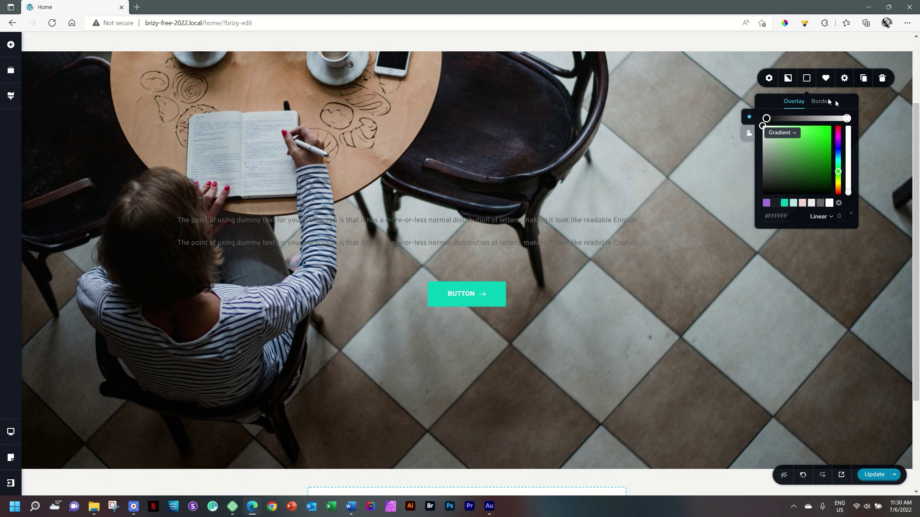
pyautogui.click(767, 118)
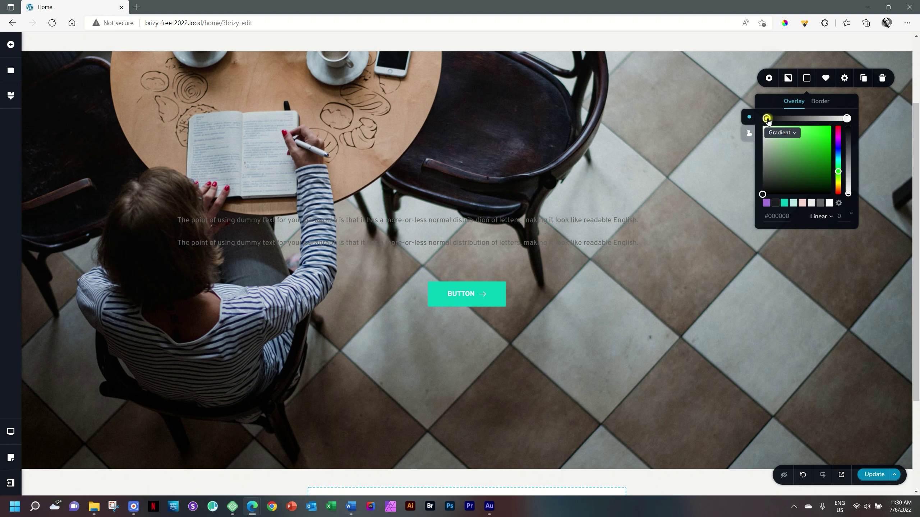
pyautogui.moveTo(849, 194)
pyautogui.click(849, 195)
pyautogui.moveTo(849, 189); pyautogui.dragTo(849, 162)
pyautogui.click(847, 118)
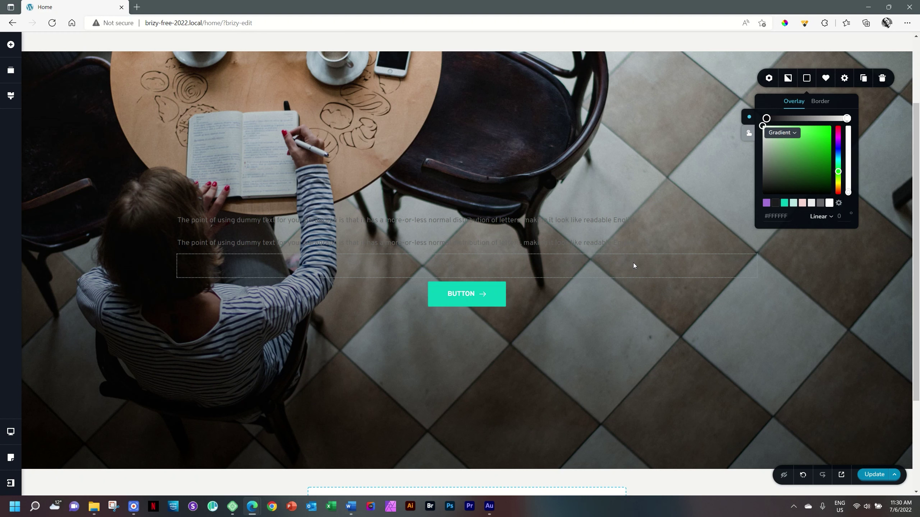
# Add a bottom divider to the hero block using the first slanted shape
pyautogui.click(844, 79)
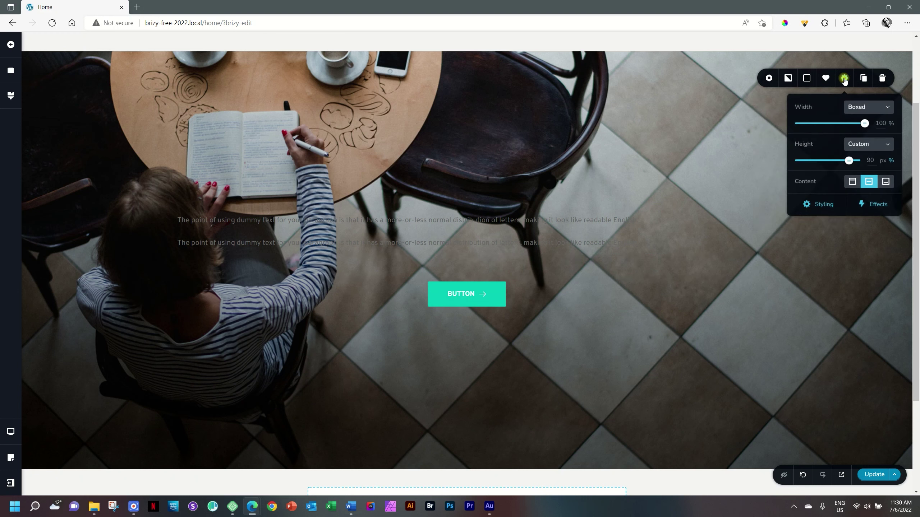
pyautogui.click(823, 204)
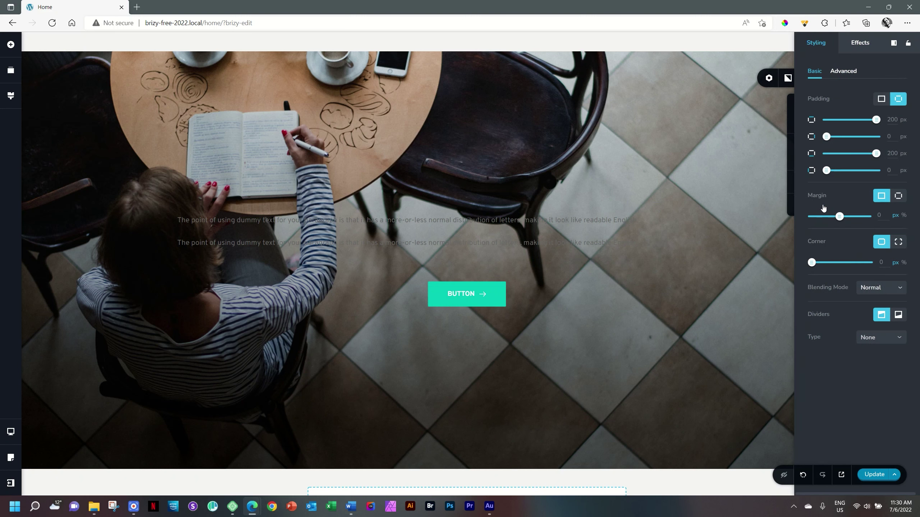
pyautogui.click(899, 316)
pyautogui.click(891, 339)
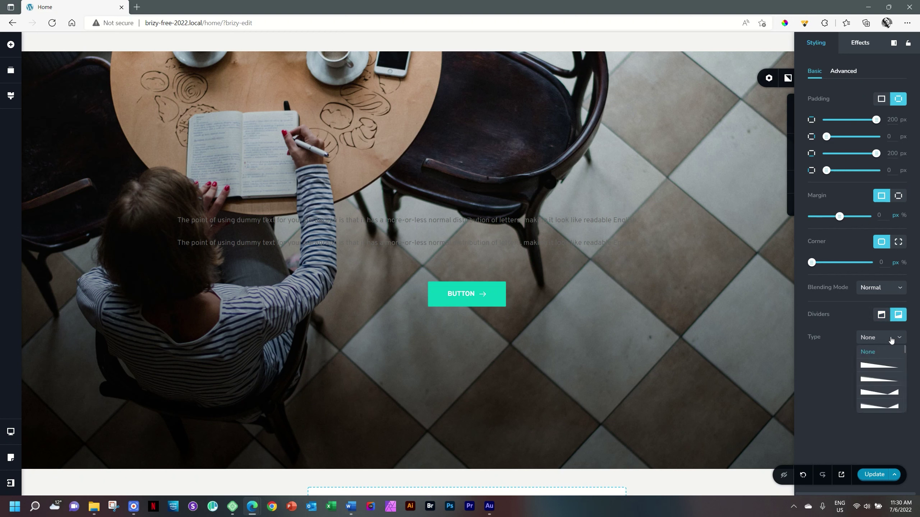
pyautogui.scroll(-5, 887, 370)
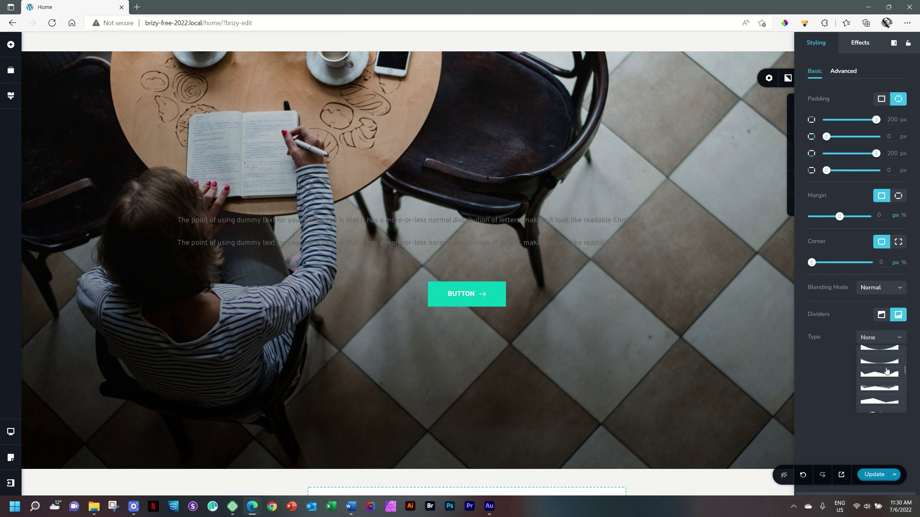
pyautogui.scroll(5, 886, 370)
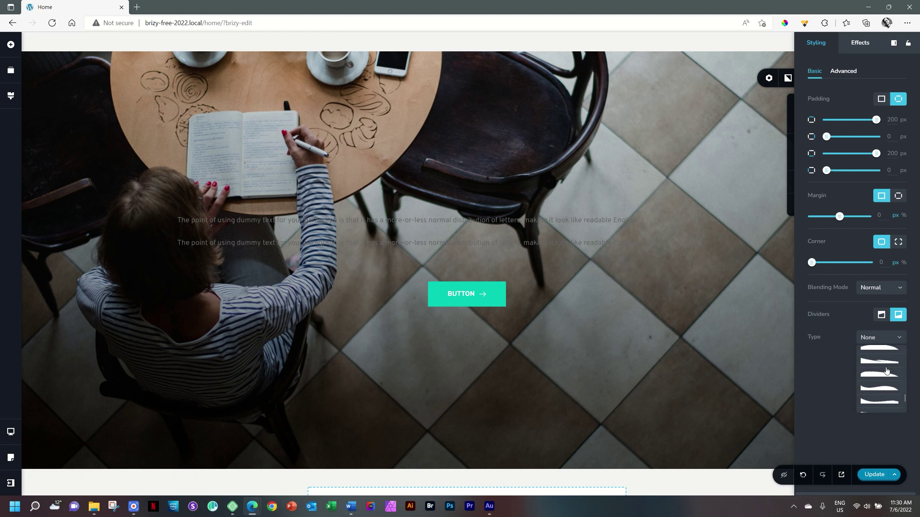
pyautogui.scroll(1, 886, 371)
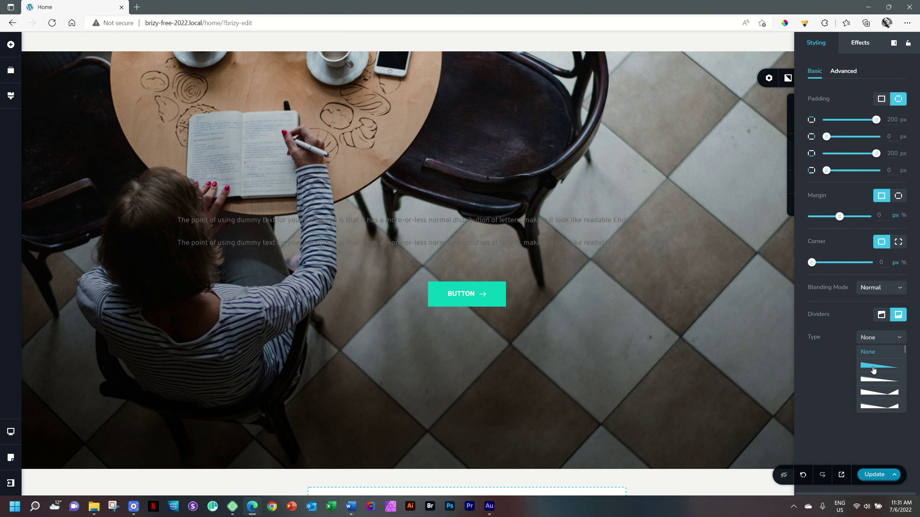
pyautogui.click(873, 366)
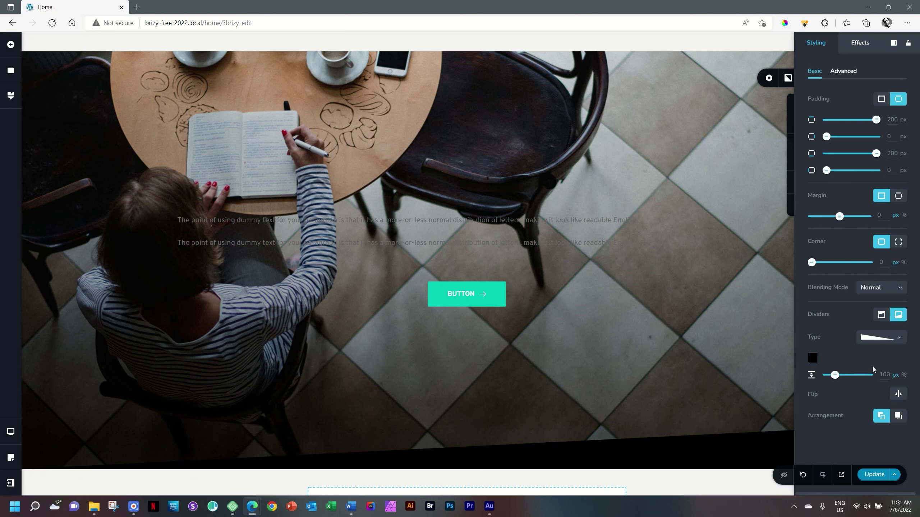
# Colour the hero's bottom divider white and flip it horizontally
pyautogui.scroll(-3, 720, 336)
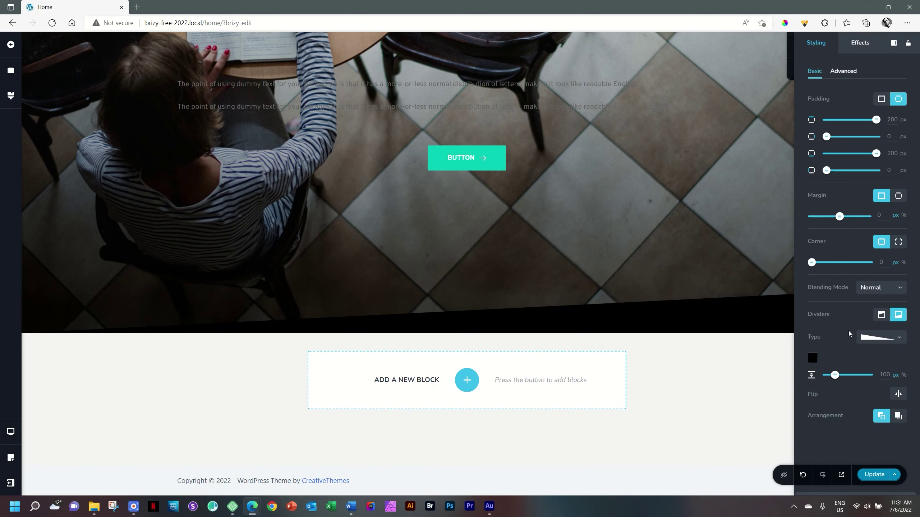
pyautogui.click(813, 359)
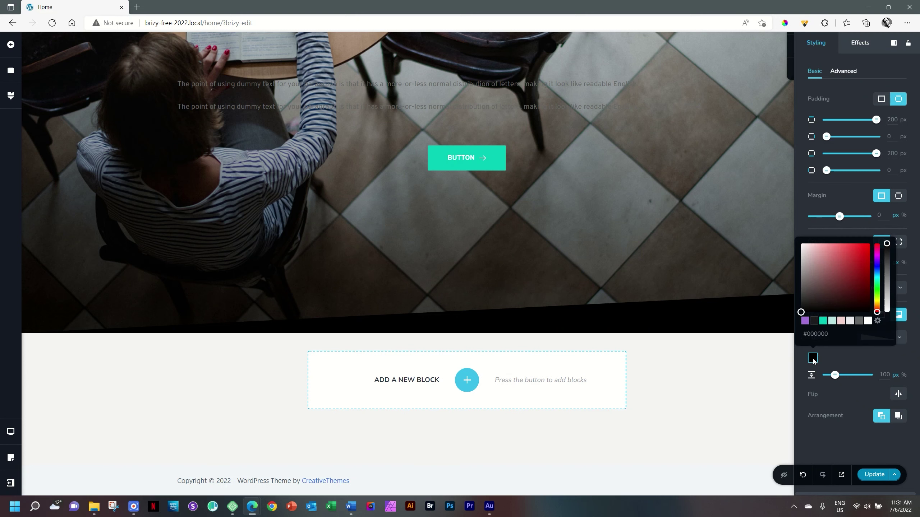
pyautogui.click(868, 320)
pyautogui.click(864, 357)
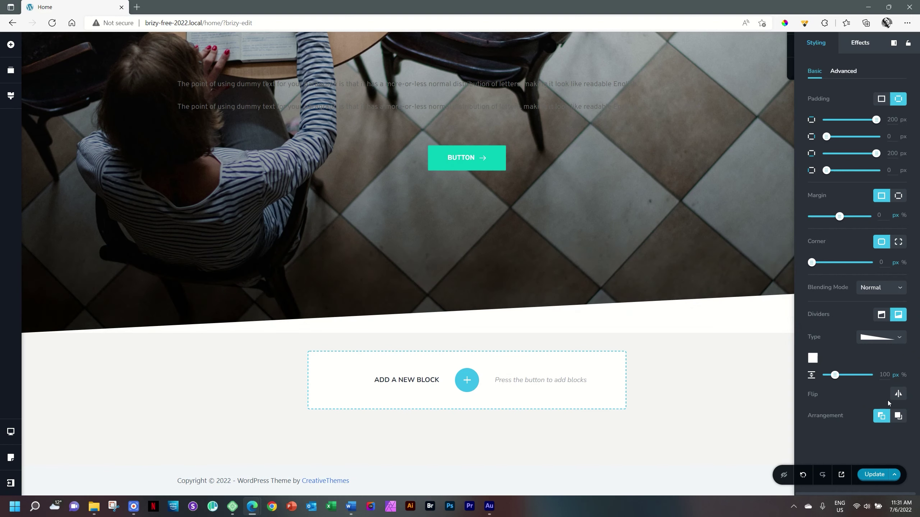
pyautogui.click(898, 395)
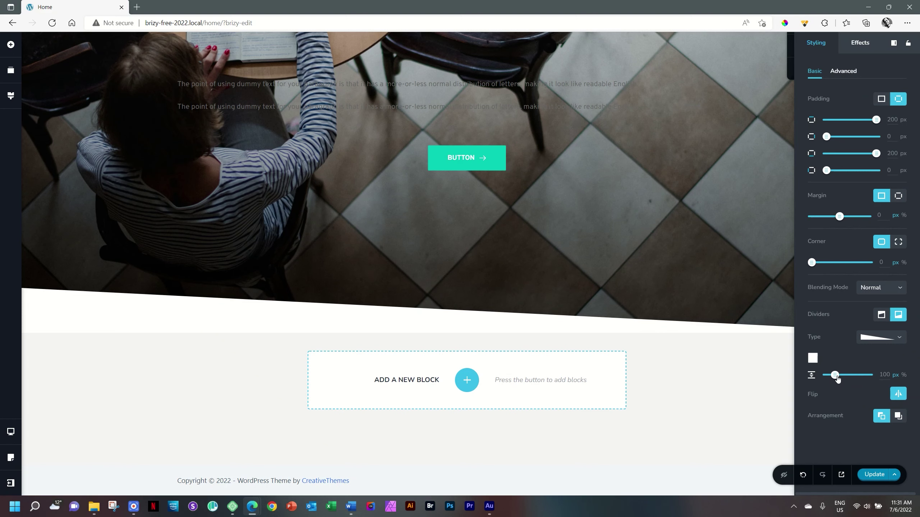
# Set the bottom divider's height to 145 px and close the block's styling settings
pyautogui.moveTo(836, 375); pyautogui.dragTo(839, 376)
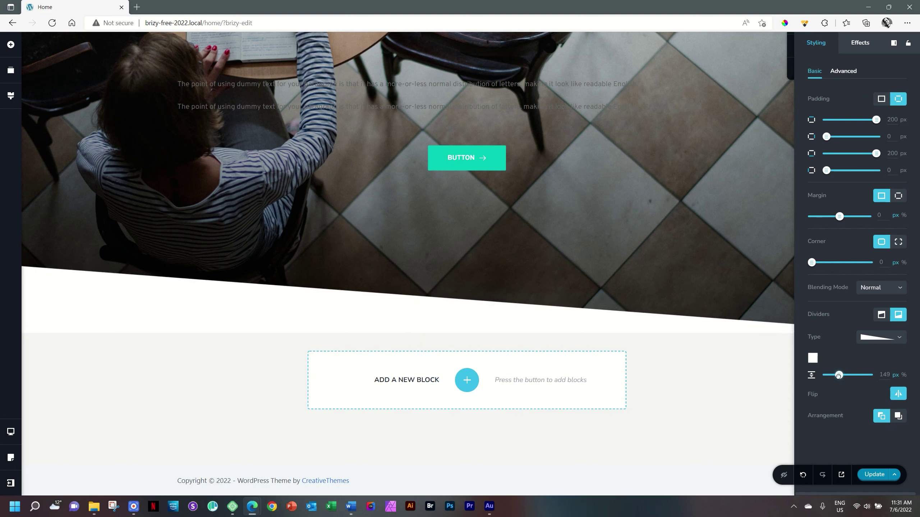
pyautogui.doubleClick(889, 374)
pyautogui.write('145')
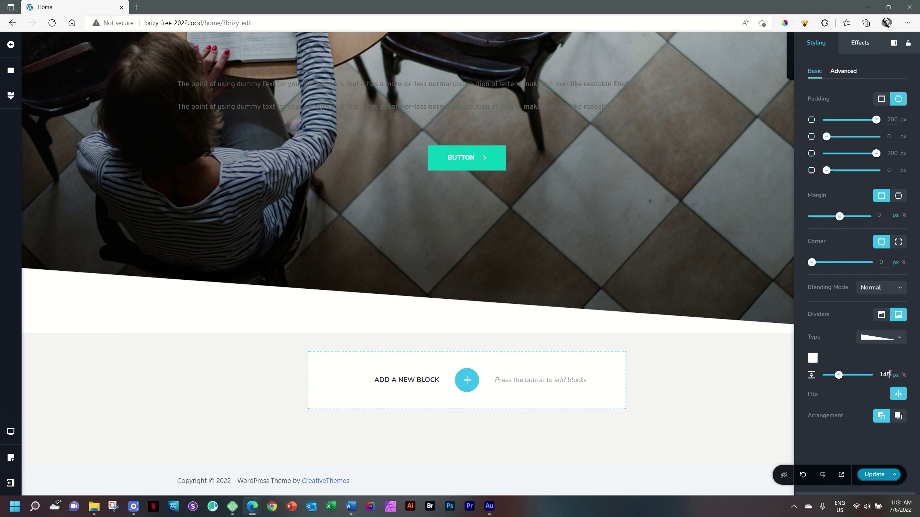
pyautogui.scroll(5, 692, 329)
pyautogui.scroll(-2, 693, 330)
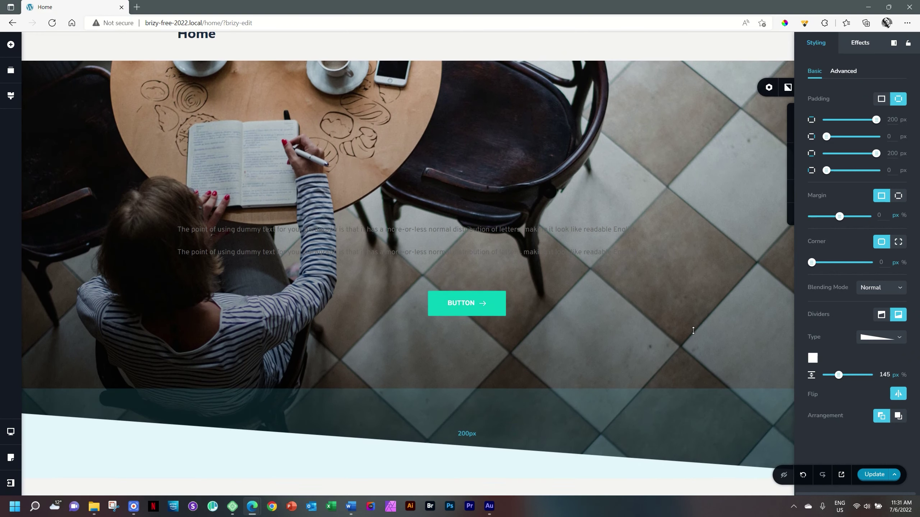
pyautogui.click(731, 265)
pyautogui.click(864, 267)
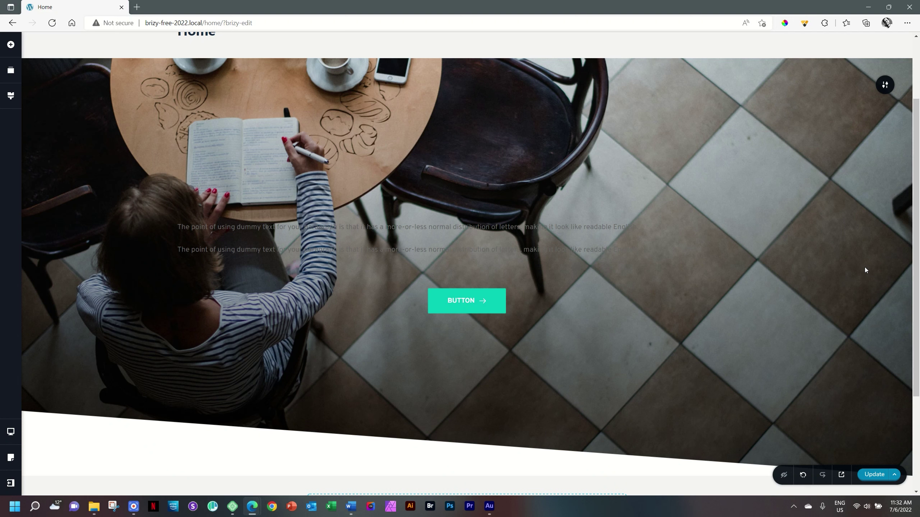
# Examine the editing options of the hero's two paragraphs, the spacer and the button
pyautogui.click(446, 227)
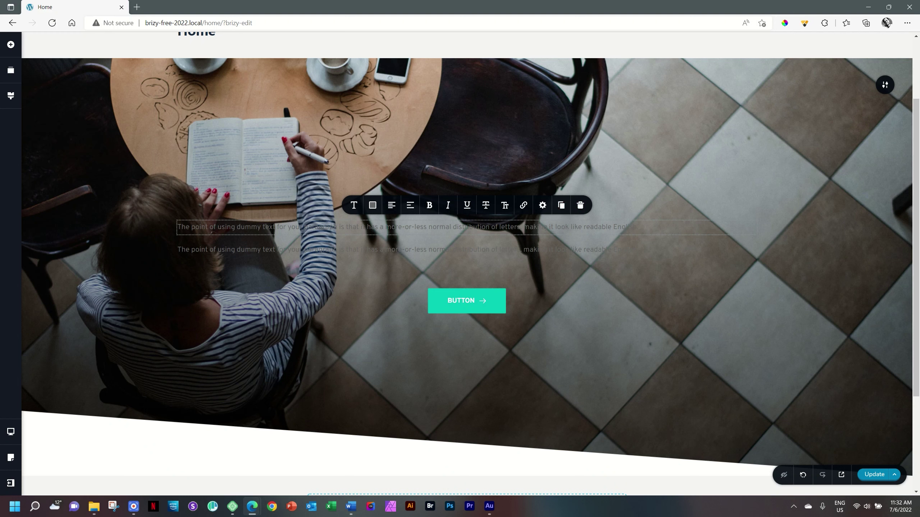
pyautogui.click(417, 249)
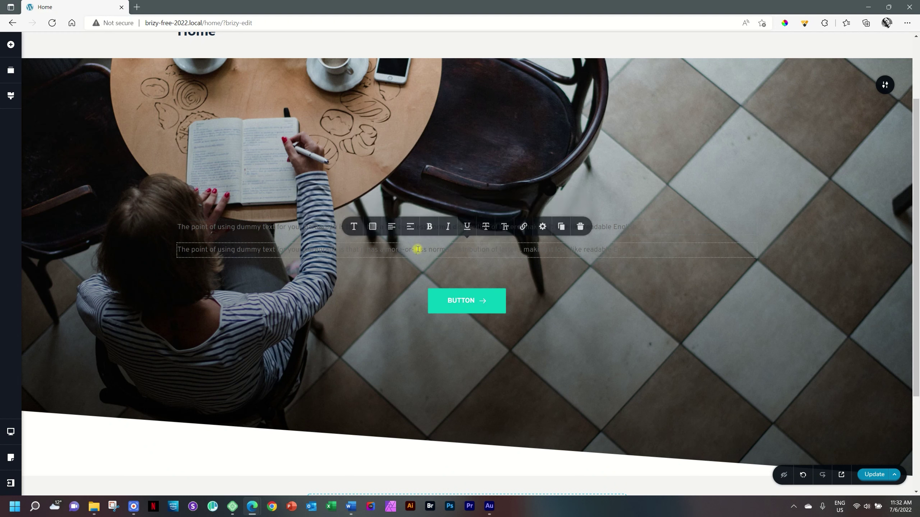
pyautogui.click(443, 276)
pyautogui.click(454, 300)
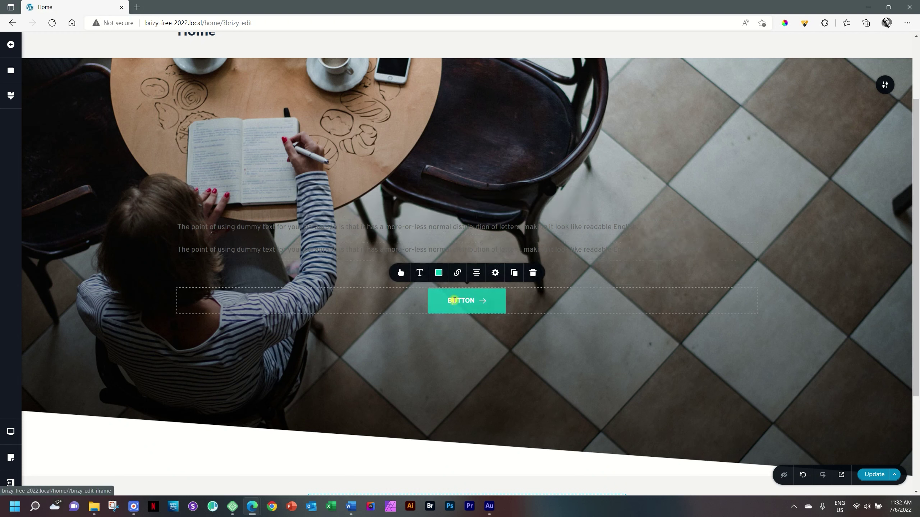
pyautogui.click(601, 275)
pyautogui.click(467, 283)
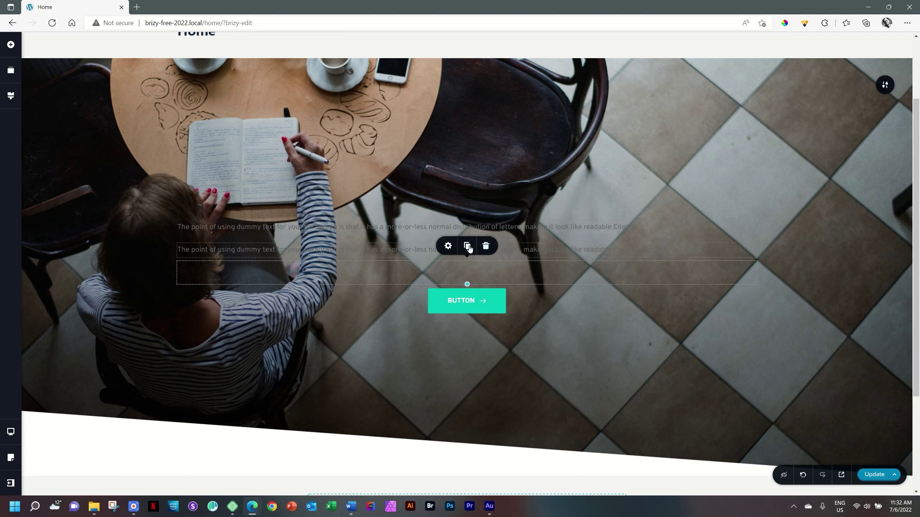
pyautogui.click(463, 299)
pyautogui.click(552, 275)
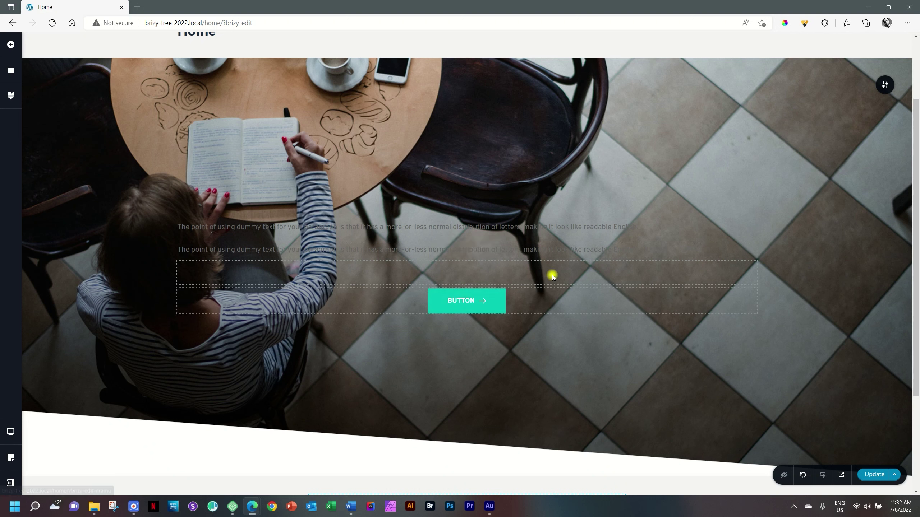
pyautogui.click(552, 251)
# Set the text colour of the hero's first paragraph to white #FFFFFF
pyautogui.click(599, 228)
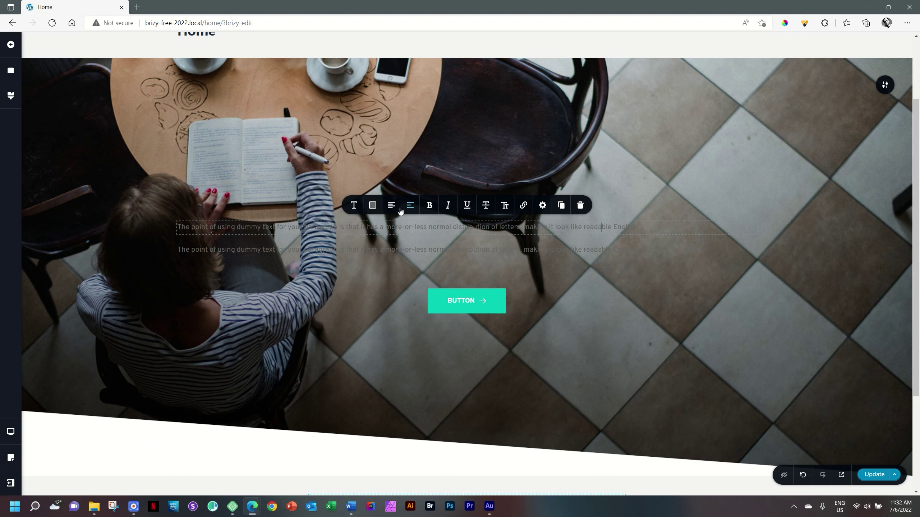
pyautogui.click(373, 210)
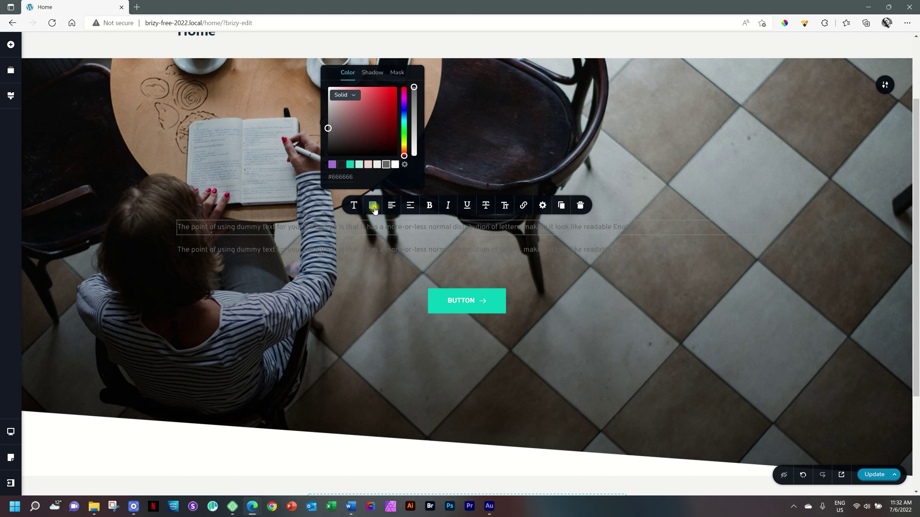
pyautogui.click(395, 165)
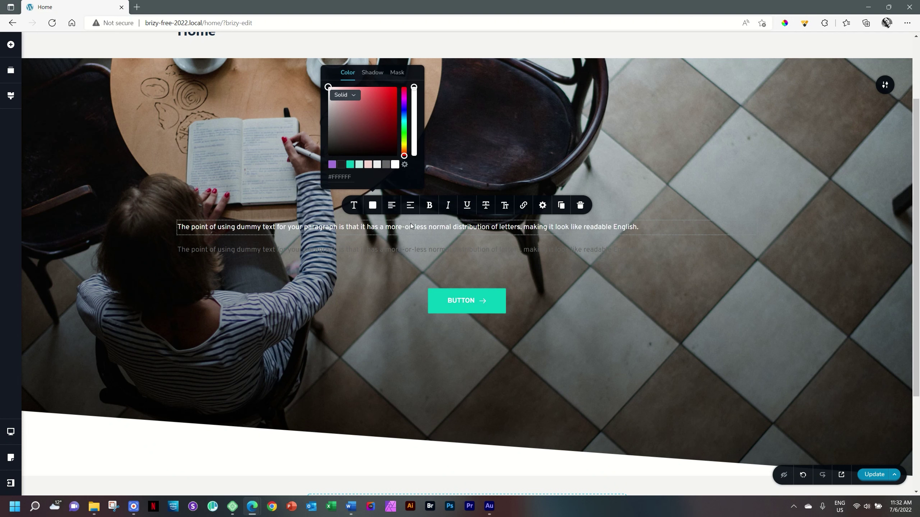
# Replace the hero's first paragraph with "I'm" plus the writer's first name, centred and in uppercase
pyautogui.tripleClick(428, 228)
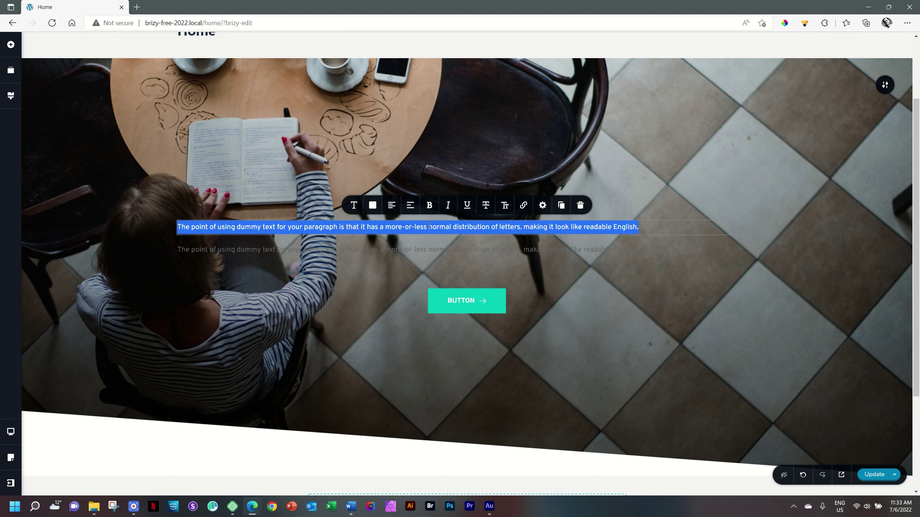
pyautogui.write("I'm Lucy")
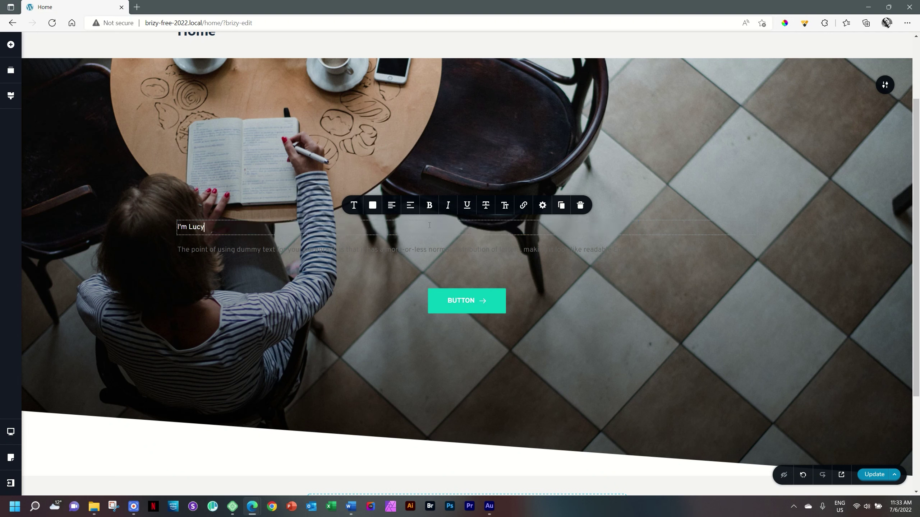
pyautogui.click(391, 206)
pyautogui.click(391, 206)
pyautogui.click(391, 206)
pyautogui.click(391, 206)
pyautogui.click(506, 206)
# Set the hero heading's font to Montserrat at a size of 90 px
pyautogui.click(356, 209)
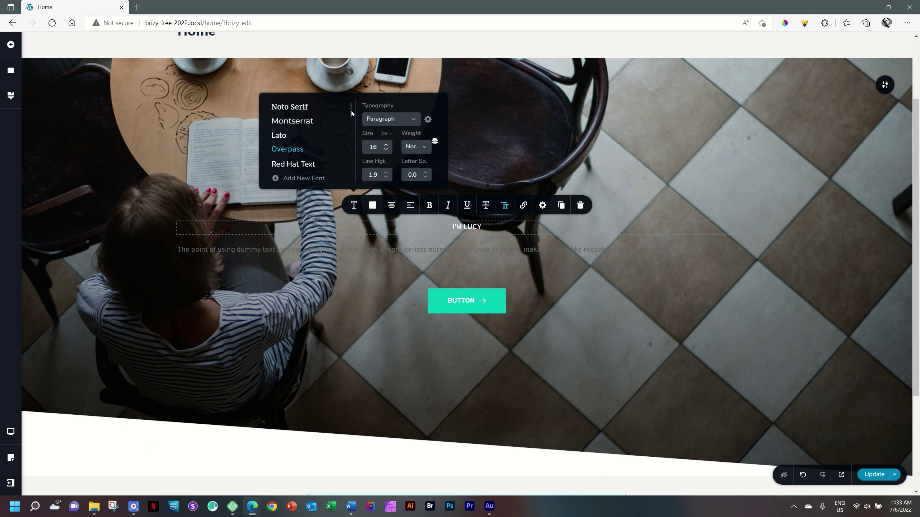
pyautogui.moveTo(350, 111)
pyautogui.mouseDown()
pyautogui.moveTo(356, 162)
pyautogui.moveTo(351, 100)
pyautogui.mouseUp()
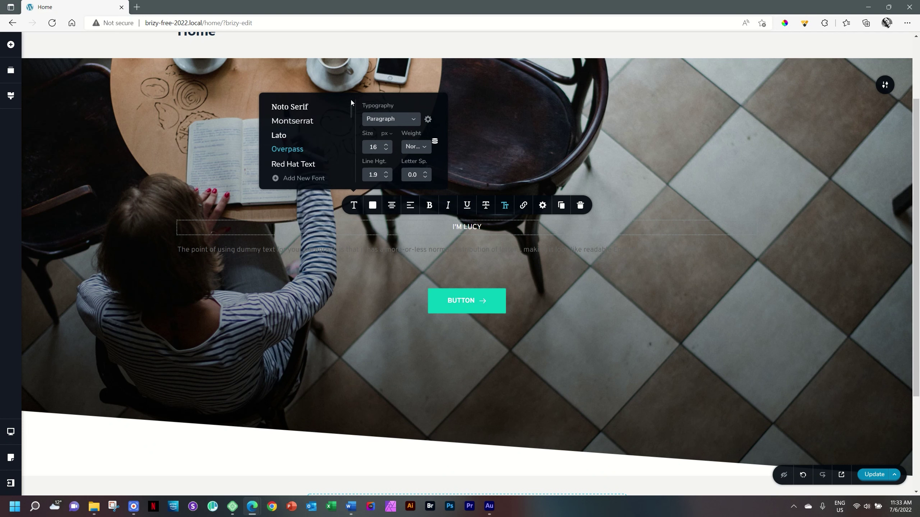
pyautogui.click(298, 122)
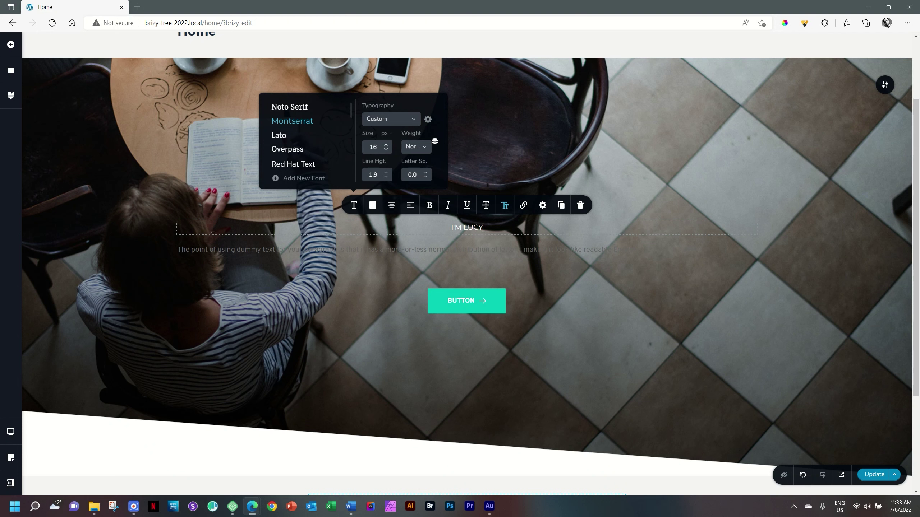
pyautogui.doubleClick(375, 145)
pyautogui.write('90')
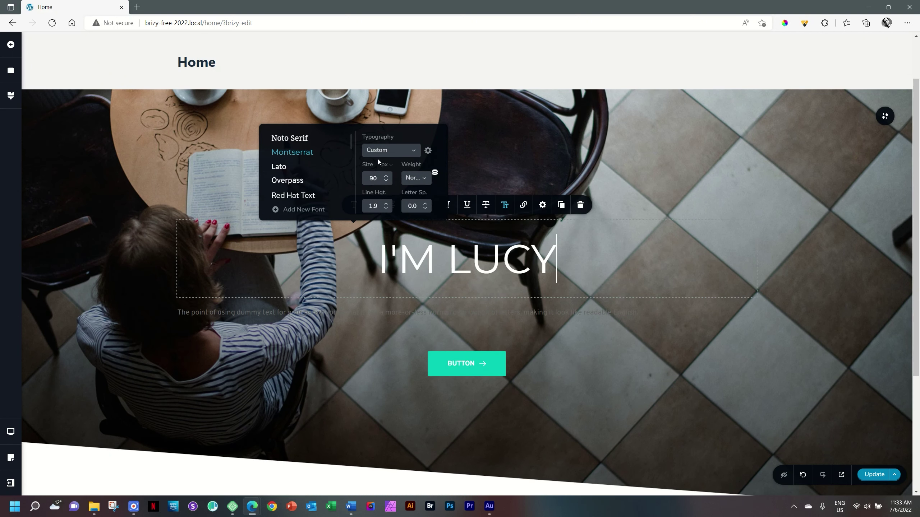
# Set the hero heading's font weight to Bold
pyautogui.click(414, 179)
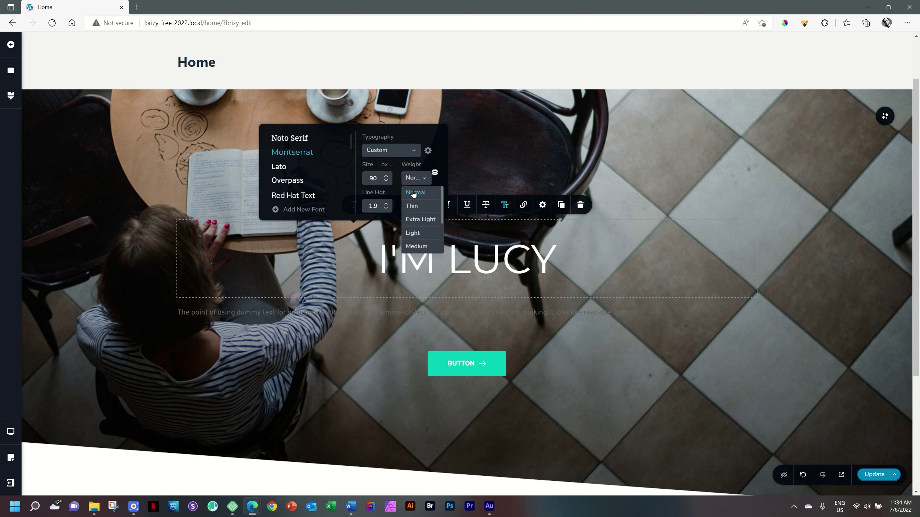
pyautogui.scroll(-2, 420, 210)
pyautogui.scroll(2, 420, 209)
pyautogui.moveTo(442, 201); pyautogui.dragTo(443, 237)
pyautogui.click(417, 221)
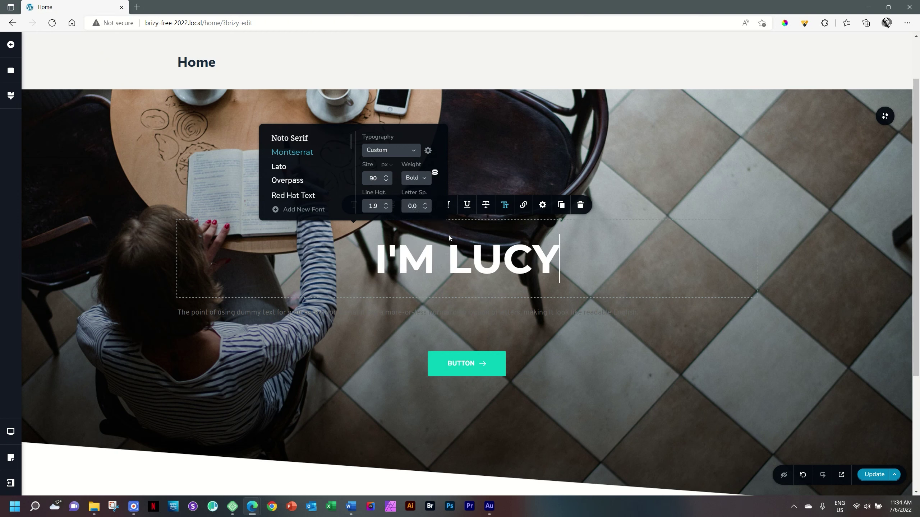
# Try larger line heights on the hero heading and settle on a line height of 1.0
pyautogui.click(386, 206)
pyautogui.moveTo(386, 205); pyautogui.dragTo(386, 204)
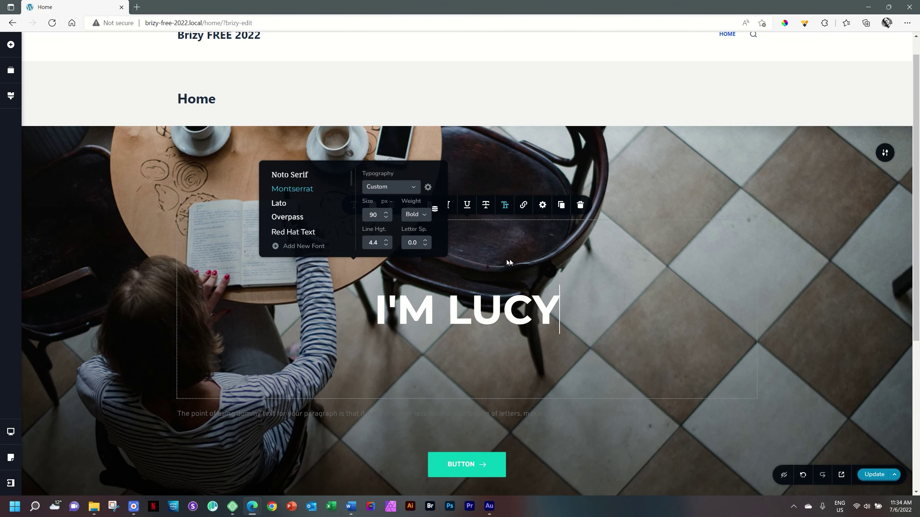
pyautogui.moveTo(387, 247); pyautogui.dragTo(390, 247)
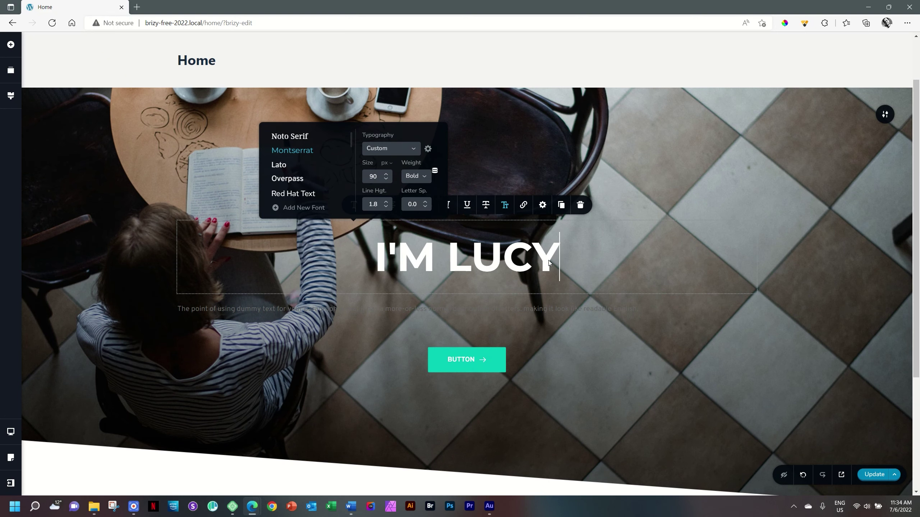
pyautogui.click(386, 207)
pyautogui.moveTo(388, 207); pyautogui.dragTo(388, 198)
pyautogui.click(388, 195)
pyautogui.click(388, 196)
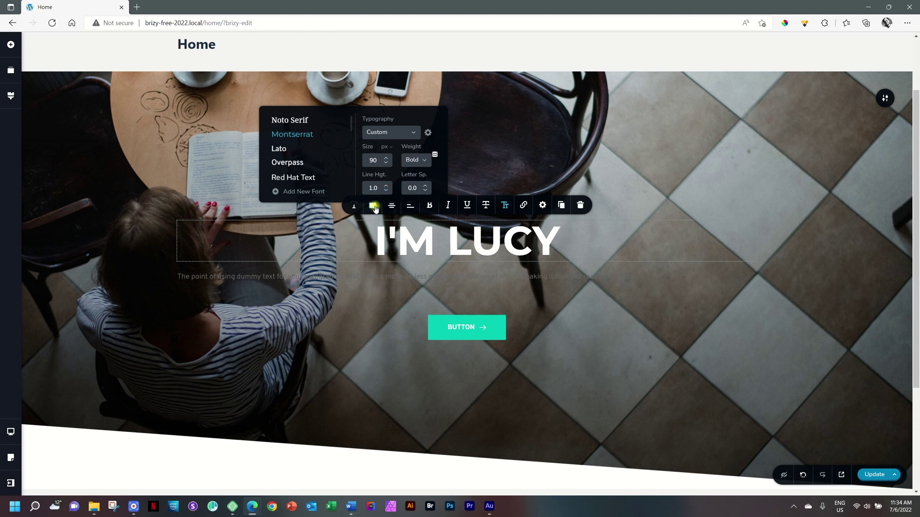
# Reduce the opacity of the hero heading's white text colour to 70%
pyautogui.click(372, 205)
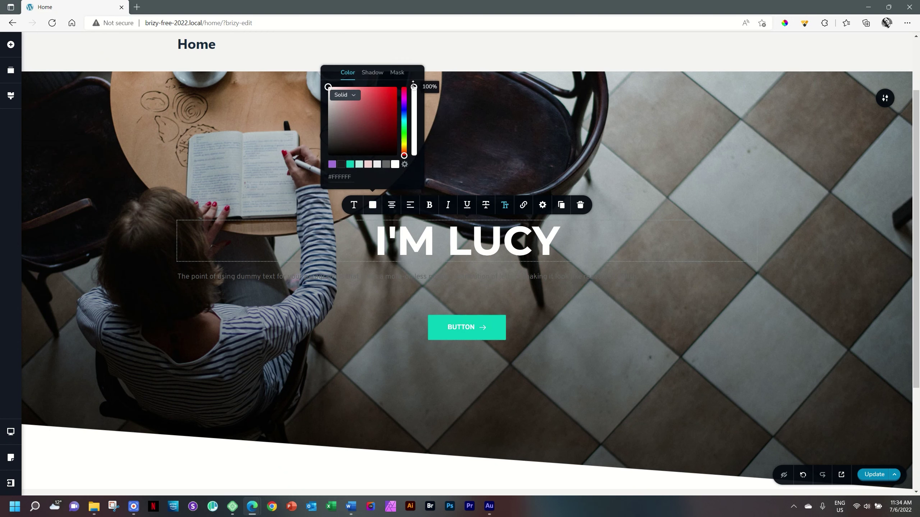
pyautogui.moveTo(413, 85); pyautogui.dragTo(415, 108)
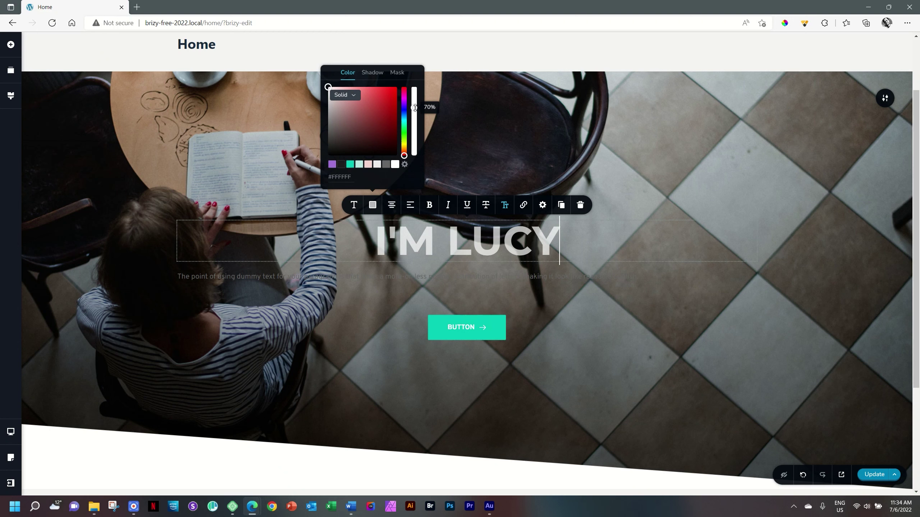
pyautogui.click(631, 187)
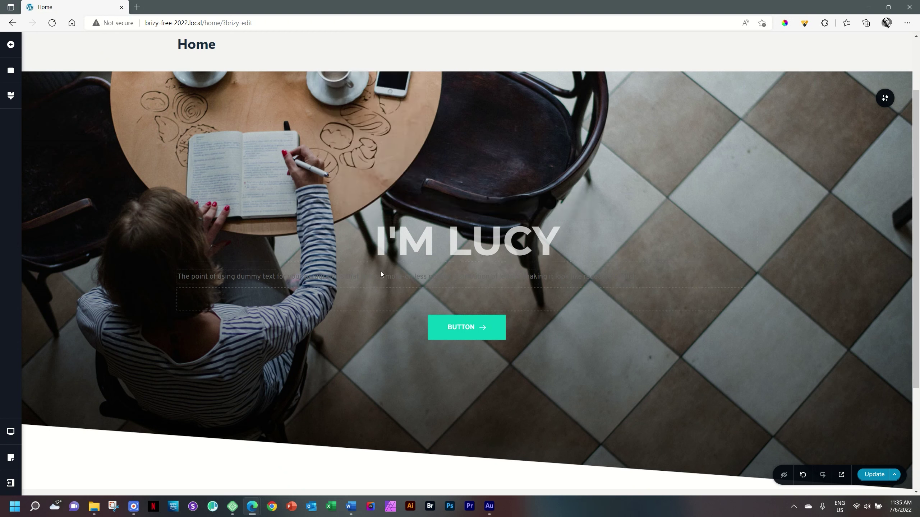
# Replace the hero's second paragraph with the text "A Freelance Power Writer"
pyautogui.click(468, 276)
pyautogui.tripleClick(467, 276)
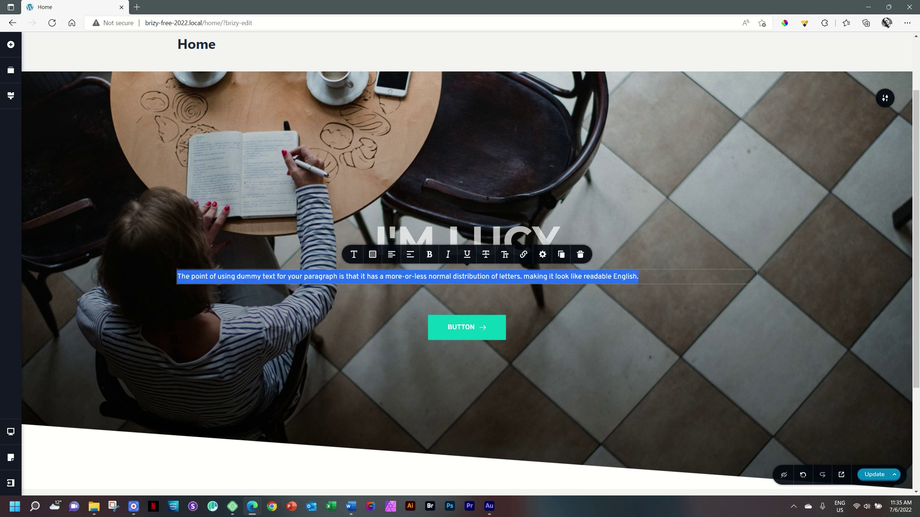
pyautogui.write('A Freel')
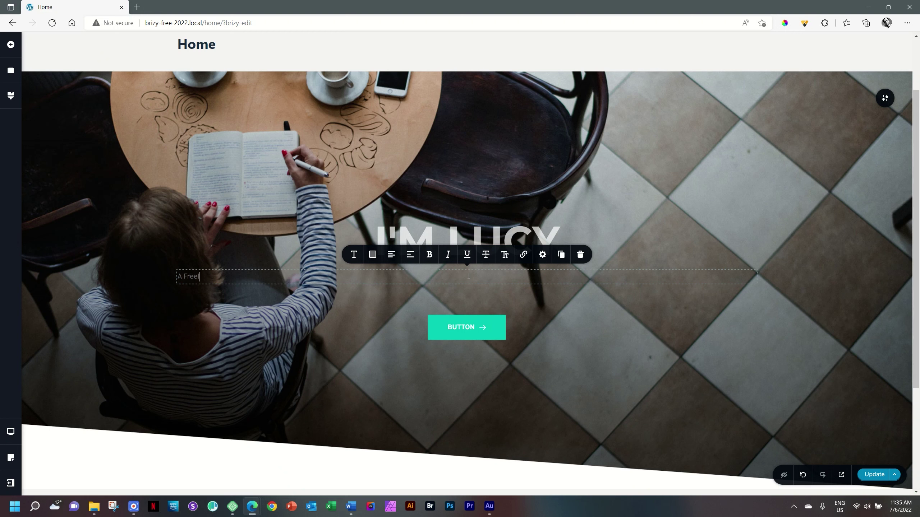
pyautogui.write('ance Writer')
pyautogui.press('BackSpace')
pyautogui.press('BackSpace')
pyautogui.press('BackSpace')
pyautogui.press('BackSpace')
pyautogui.press('BackSpace')
pyautogui.press('BackSpace')
pyautogui.write('Power Writer')
# Format the second paragraph as white, centred, uppercase text
pyautogui.click(374, 255)
pyautogui.click(395, 214)
pyautogui.click(390, 255)
pyautogui.click(506, 255)
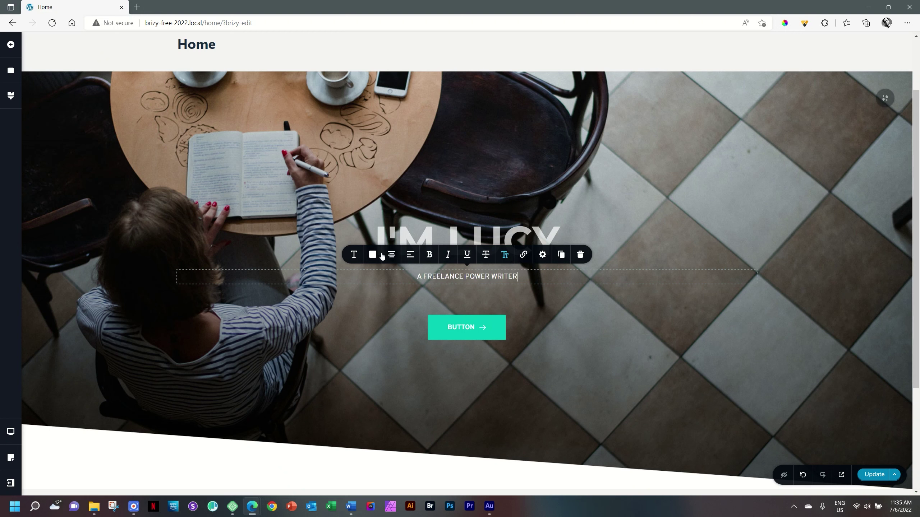
# Set the second paragraph's font to Montserrat, 48 px, with a Semi Bold weight
pyautogui.click(354, 255)
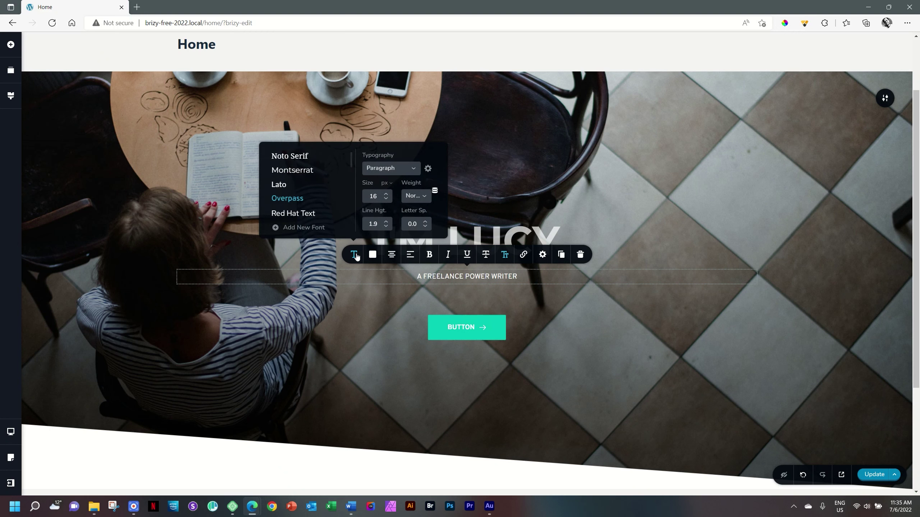
pyautogui.click(311, 173)
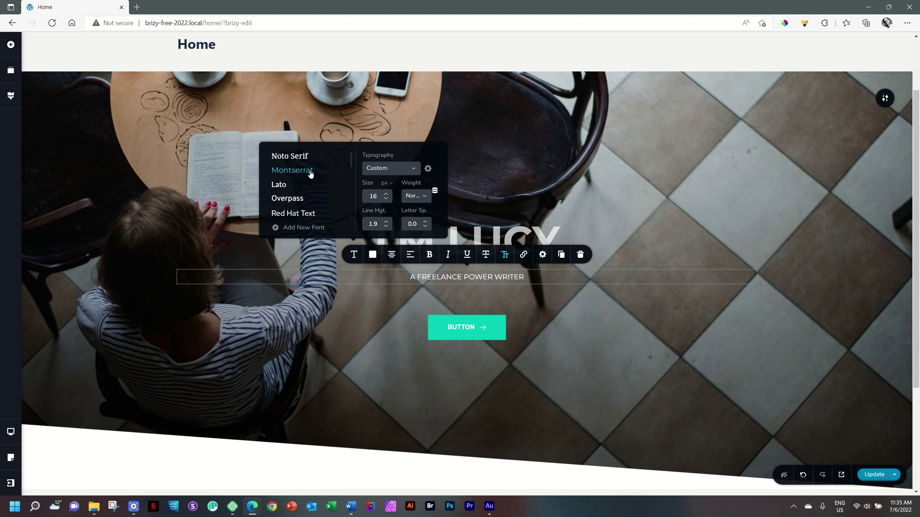
pyautogui.doubleClick(373, 197)
pyautogui.write('48')
pyautogui.press('Return')
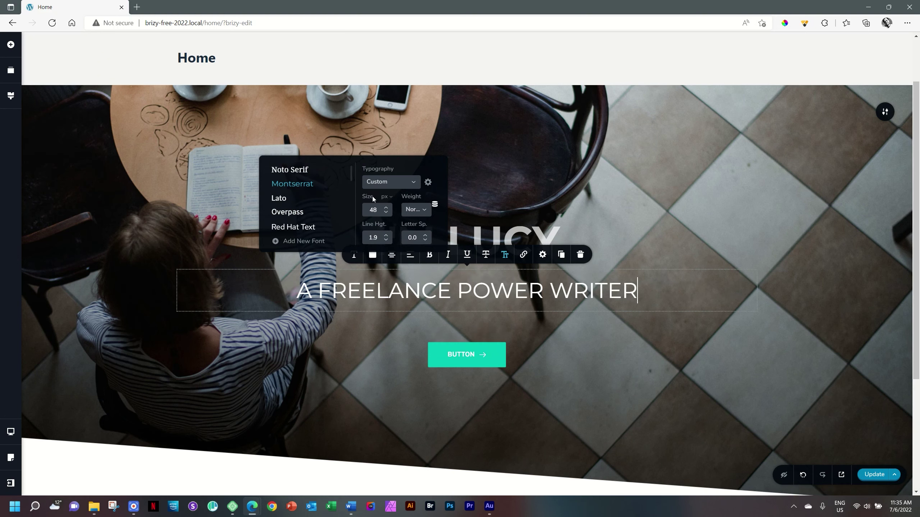
pyautogui.click(419, 211)
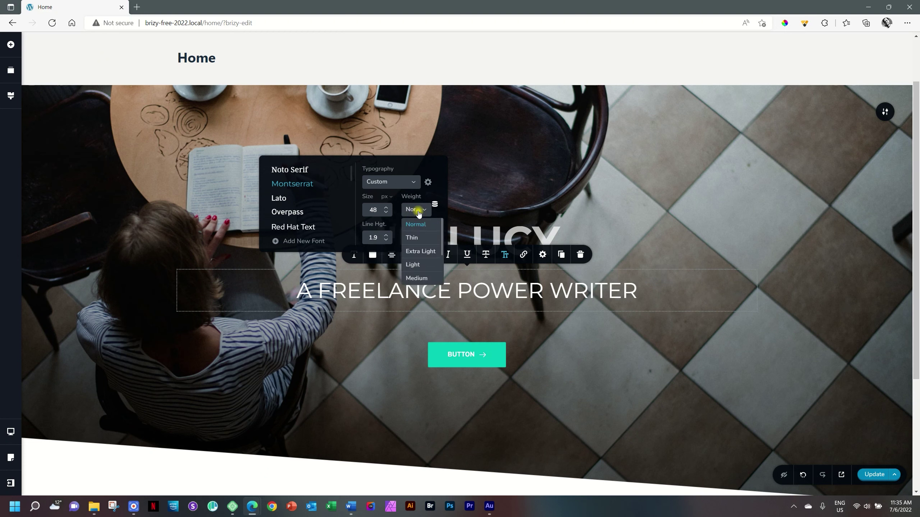
pyautogui.scroll(-1, 420, 250)
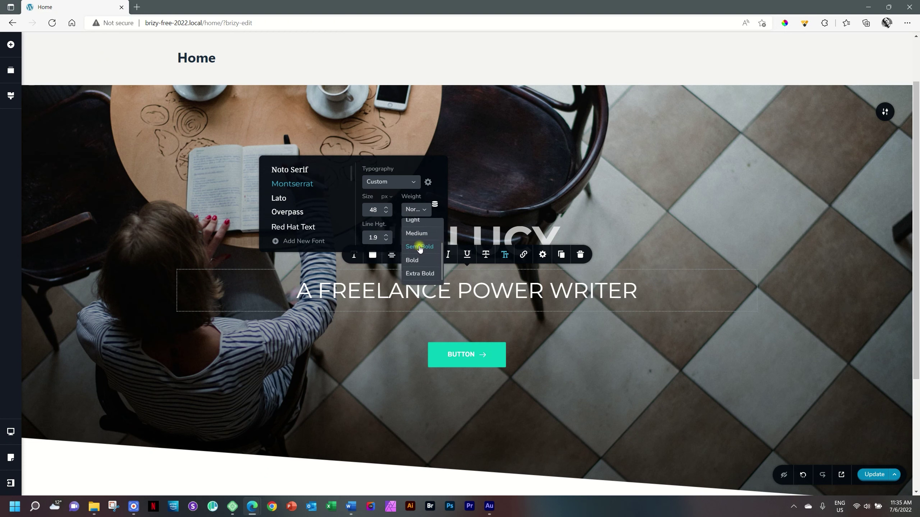
pyautogui.click(420, 248)
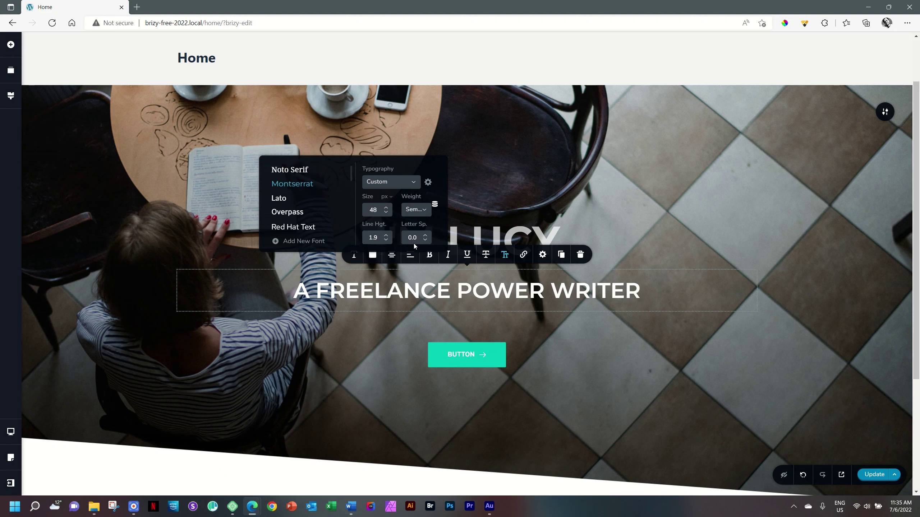
# Set the second paragraph's line height to 1.0 and its letter spacing to 0.9
pyautogui.click(386, 238)
pyautogui.scroll(-6, 387, 241)
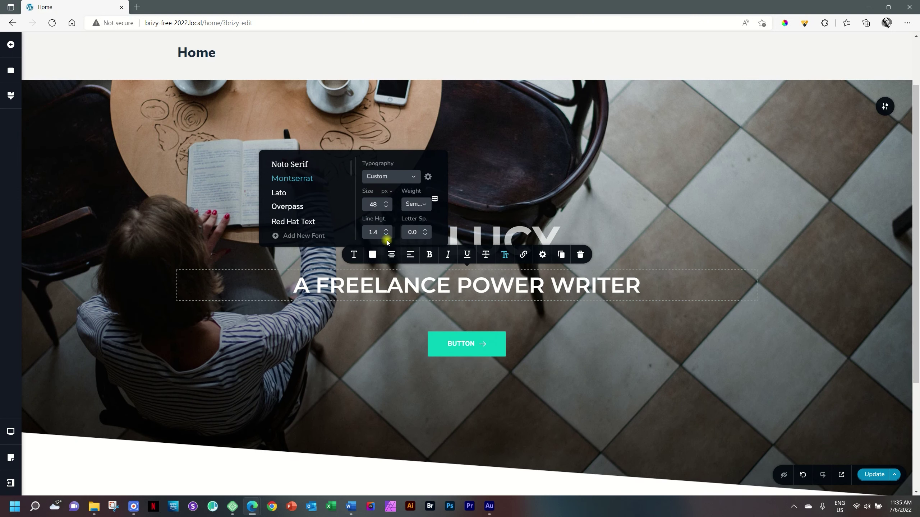
pyautogui.scroll(-3, 386, 239)
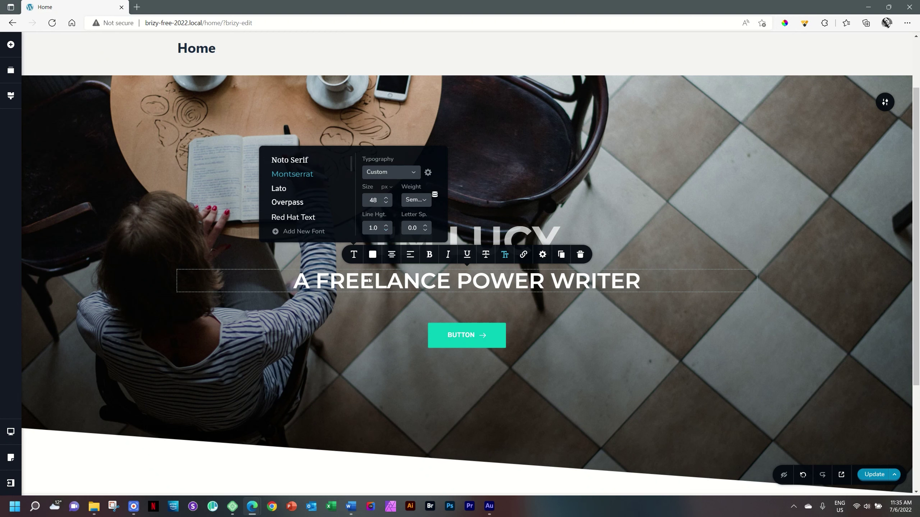
pyautogui.scroll(5, 426, 227)
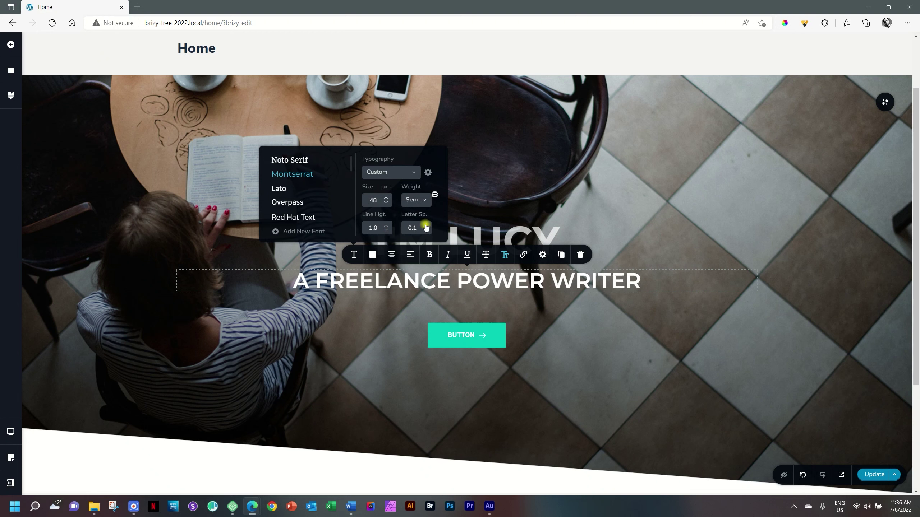
pyautogui.scroll(5, 426, 227)
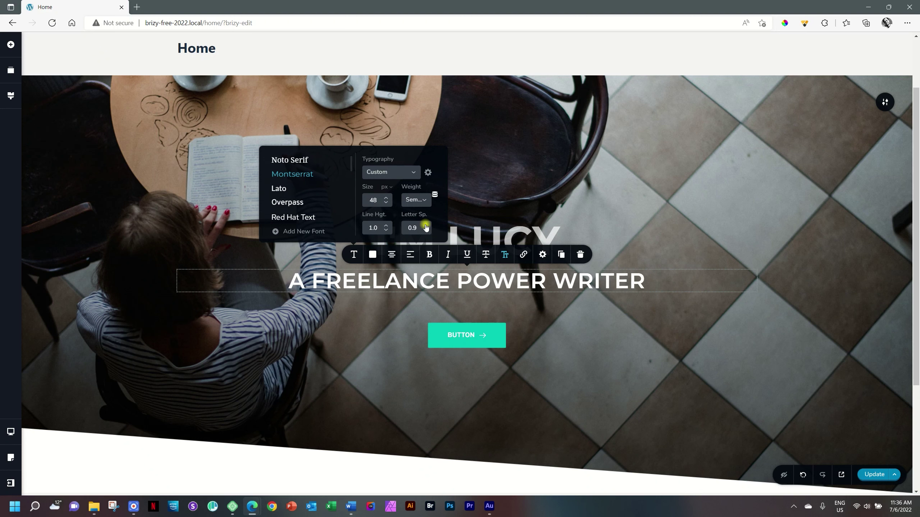
pyautogui.click(780, 246)
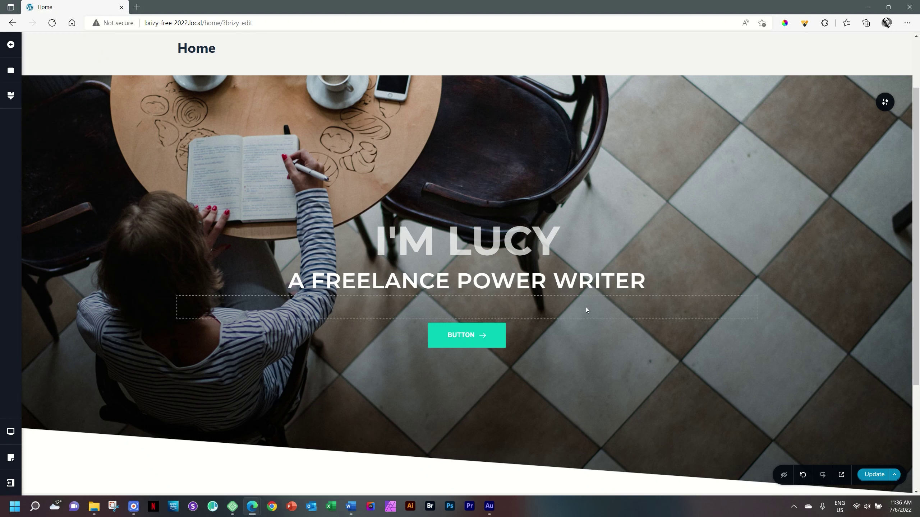
# Try a taller spacer between the second paragraph and the button, and set its height back to 50 px
pyautogui.moveTo(585, 308)
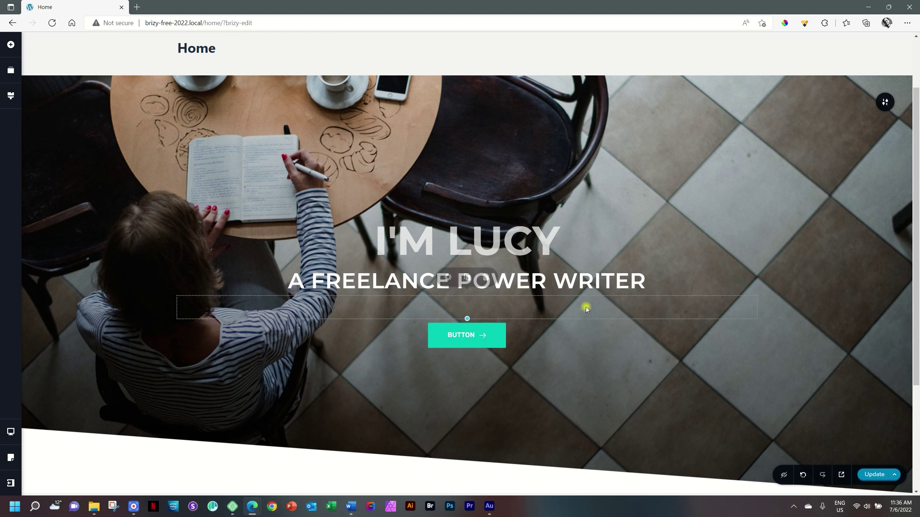
pyautogui.click(447, 281)
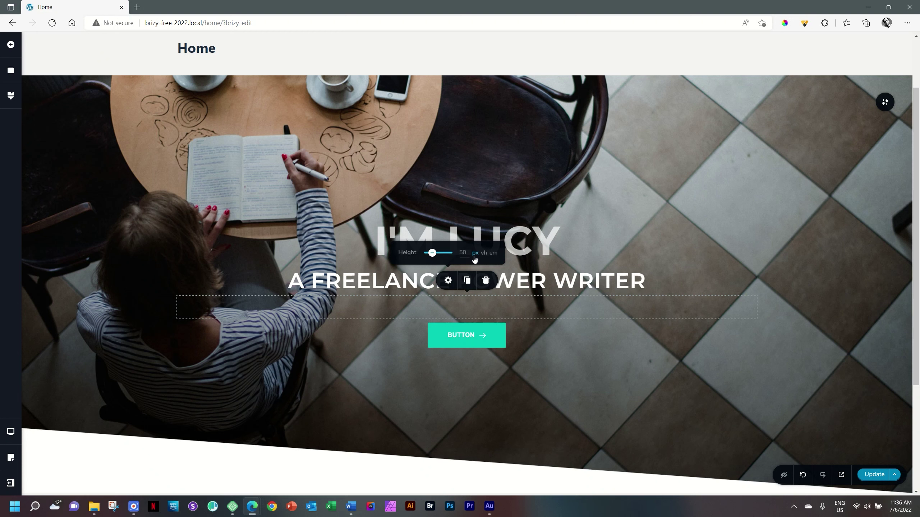
pyautogui.click(472, 310)
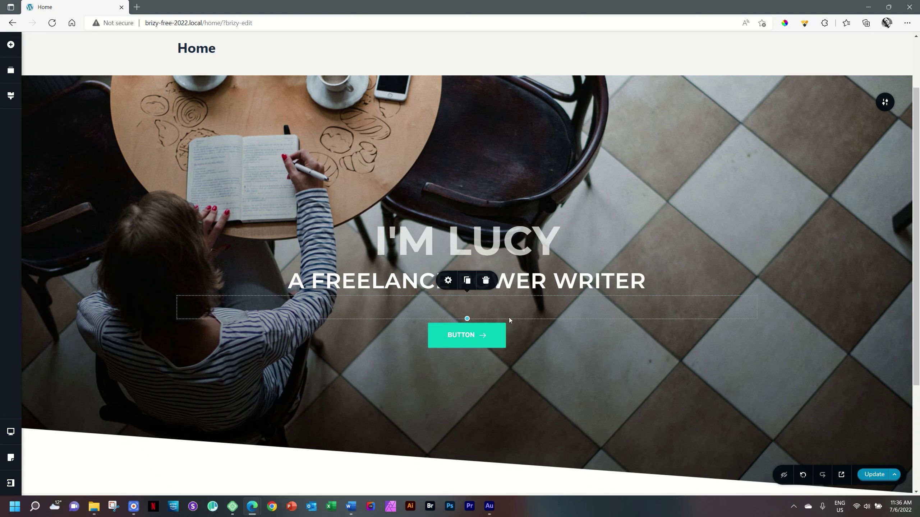
pyautogui.moveTo(467, 319)
pyautogui.mouseDown()
pyautogui.moveTo(470, 426)
pyautogui.moveTo(466, 321)
pyautogui.moveTo(458, 438)
pyautogui.moveTo(466, 312)
pyautogui.moveTo(459, 346)
pyautogui.moveTo(467, 322)
pyautogui.mouseUp()
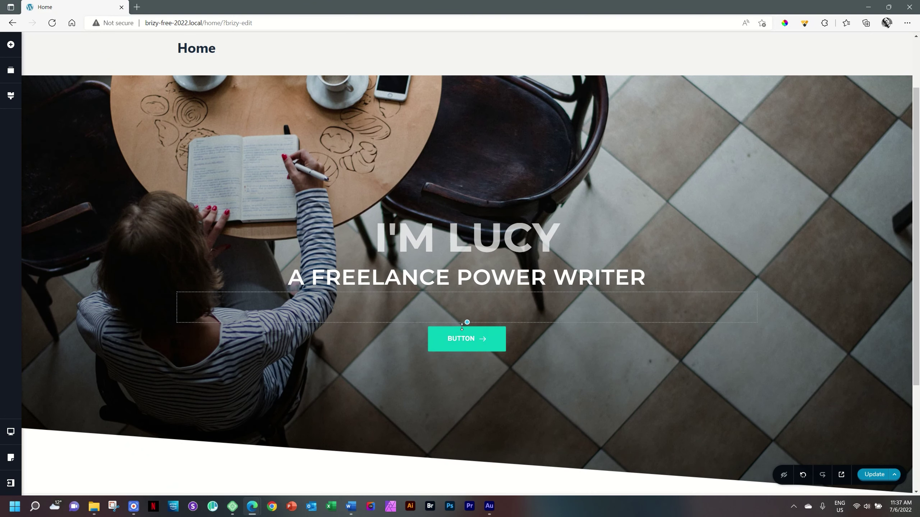
pyautogui.click(447, 277)
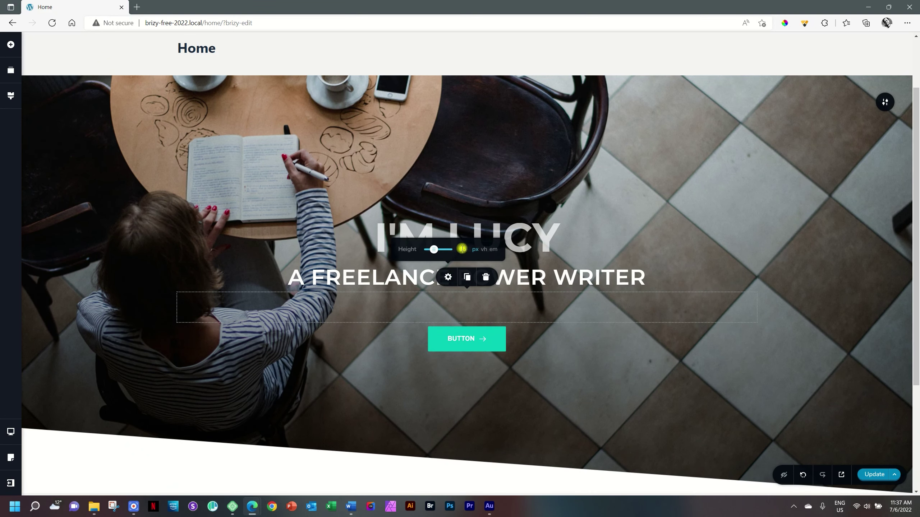
pyautogui.click(465, 246)
pyautogui.write('0')
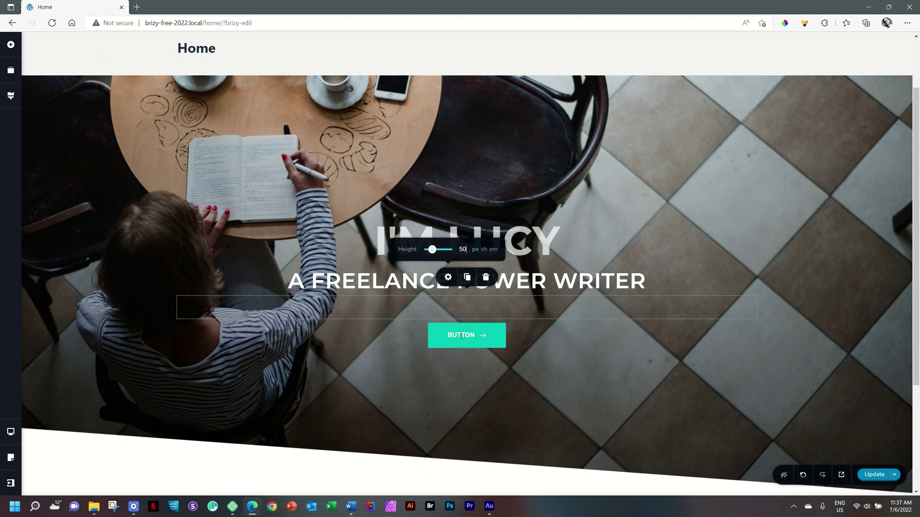
# Replace the button's label with "LET'S WRITE SOMETHING"
pyautogui.click(462, 338)
pyautogui.doubleClick(461, 338)
pyautogui.write('LET')
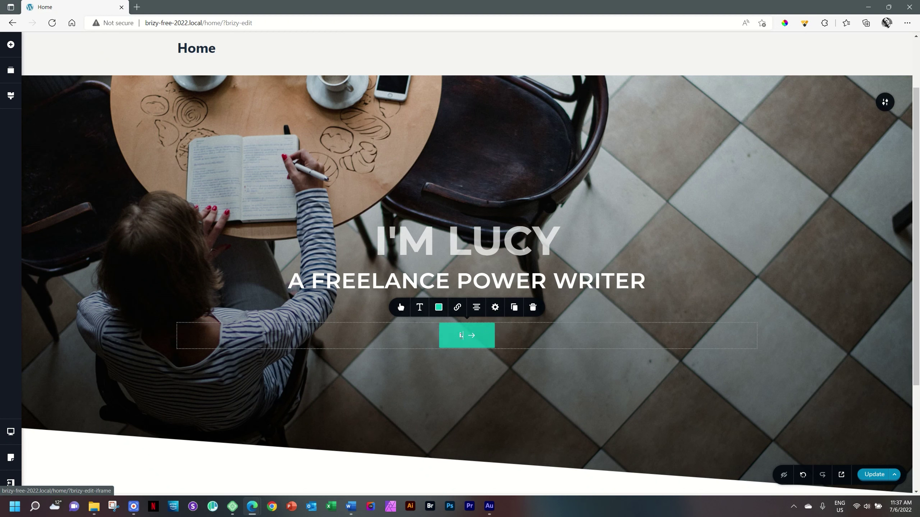
pyautogui.write("'S")
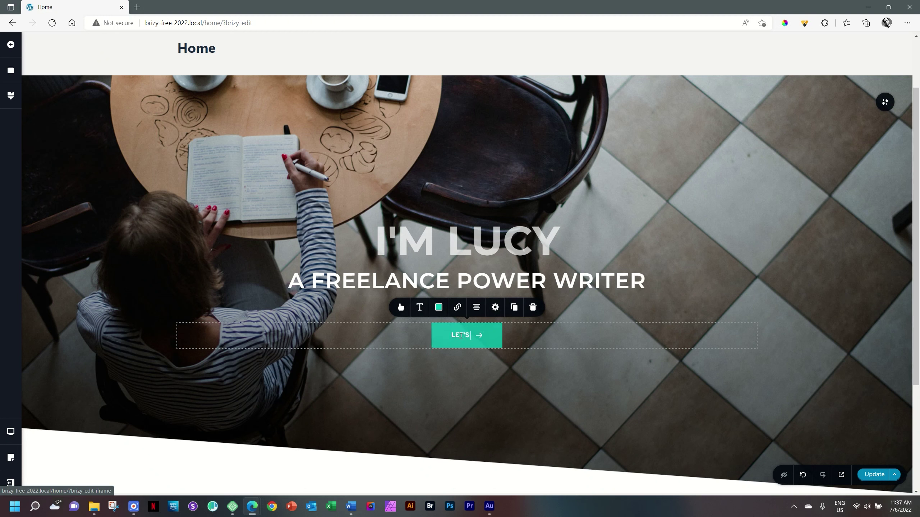
pyautogui.write(' WRITE SOMETHING')
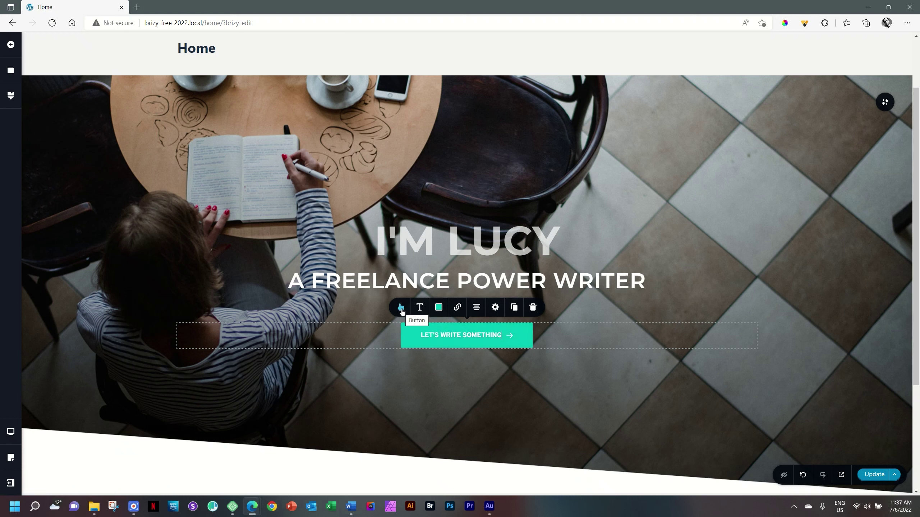
# Try the preset button sizes and give the button a custom size with width 42 px and height 12 px
pyautogui.click(401, 309)
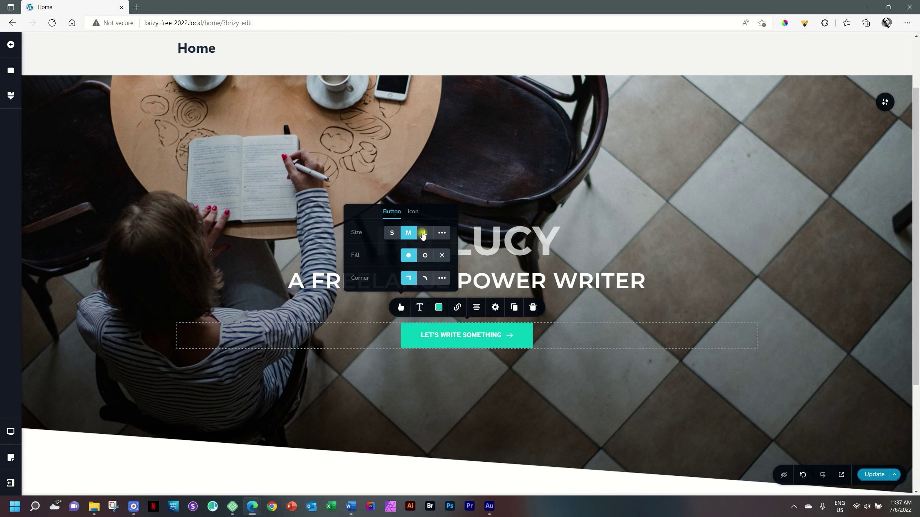
pyautogui.click(425, 233)
pyautogui.click(398, 235)
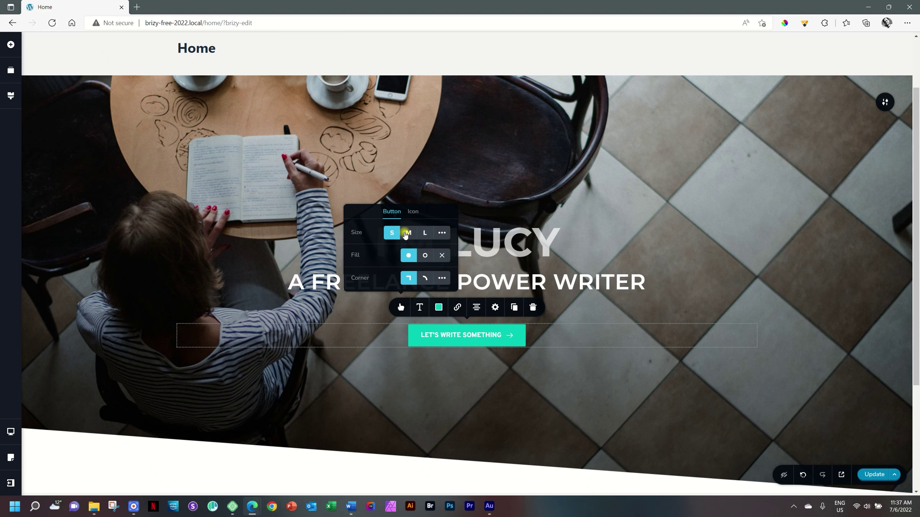
pyautogui.click(407, 233)
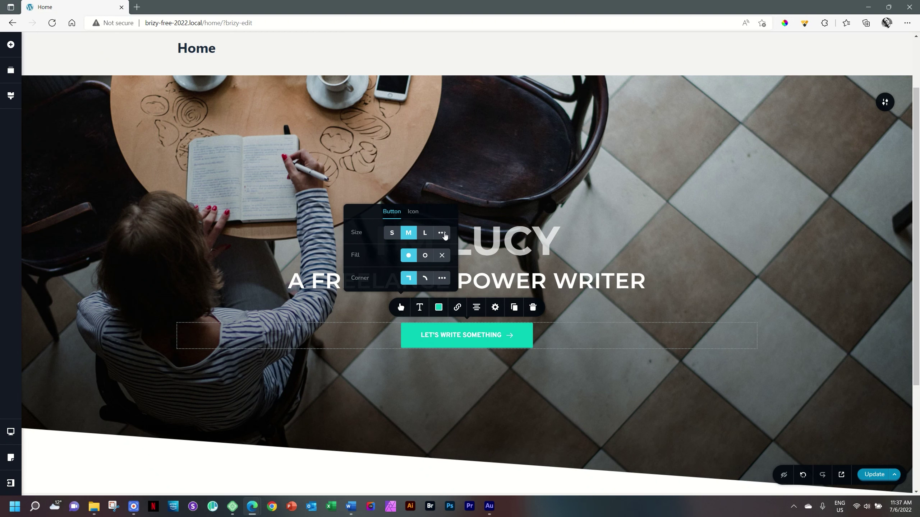
pyautogui.click(444, 234)
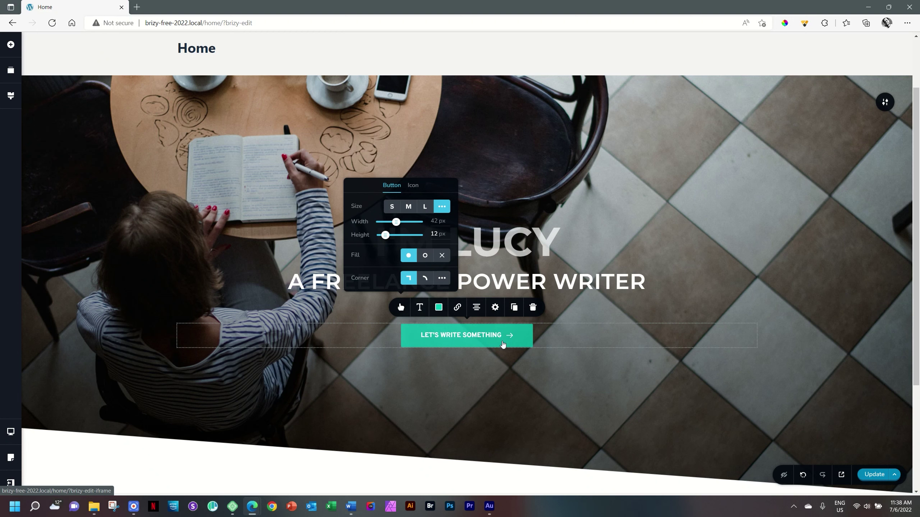
# Set the button text's font to Montserrat at 18 px
pyautogui.click(420, 307)
pyautogui.click(358, 224)
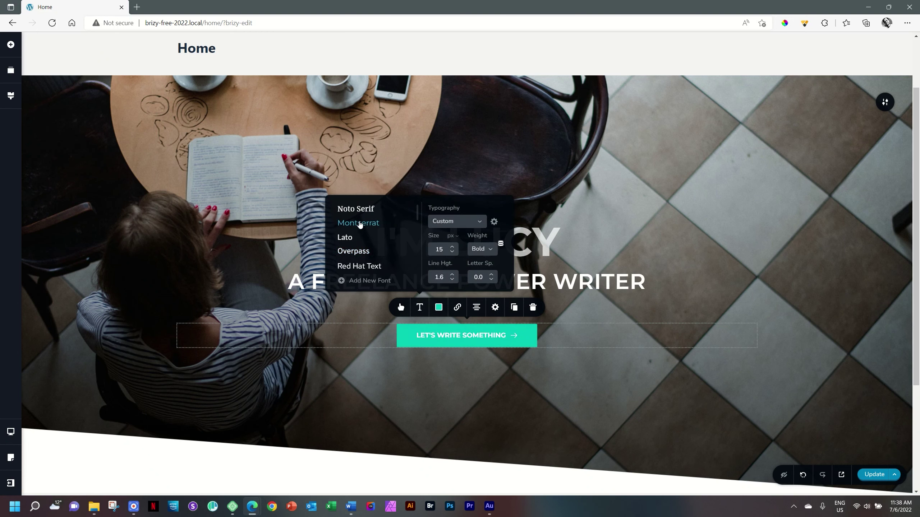
pyautogui.click(453, 247)
pyautogui.click(452, 248)
pyautogui.click(453, 247)
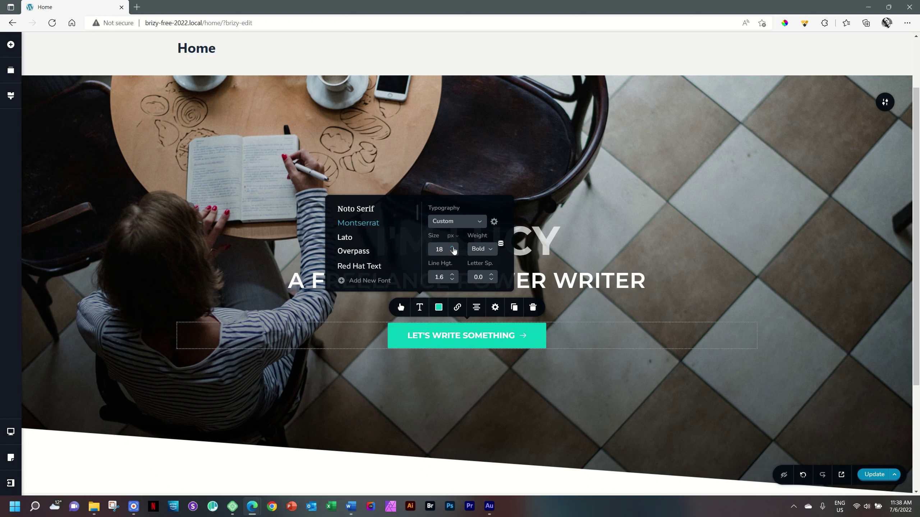
# Set the button text's weight to Medium and its letter spacing to 1.0
pyautogui.click(489, 250)
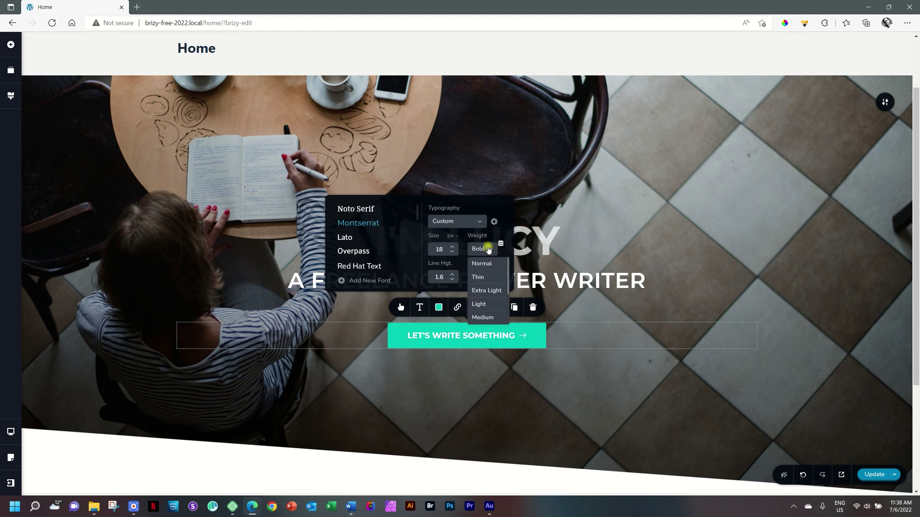
pyautogui.click(484, 317)
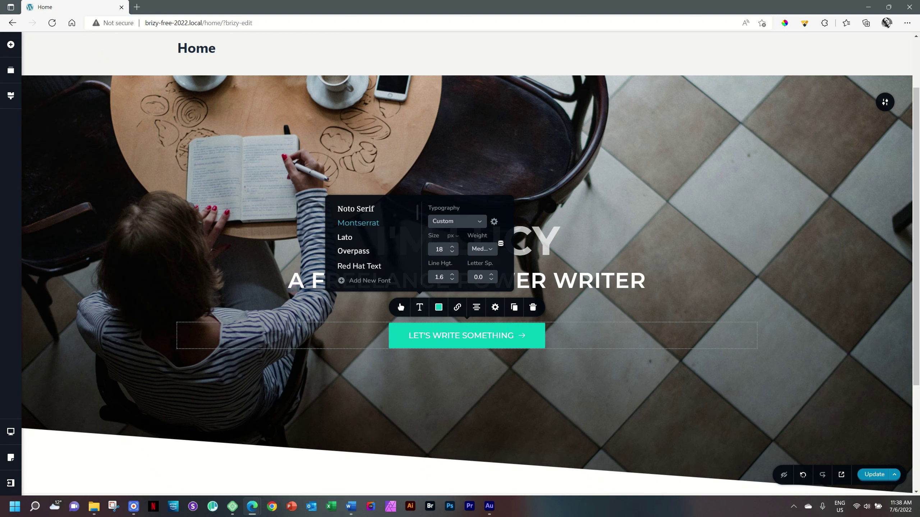
pyautogui.click(484, 275)
pyautogui.doubleClick(483, 274)
pyautogui.write('1.0')
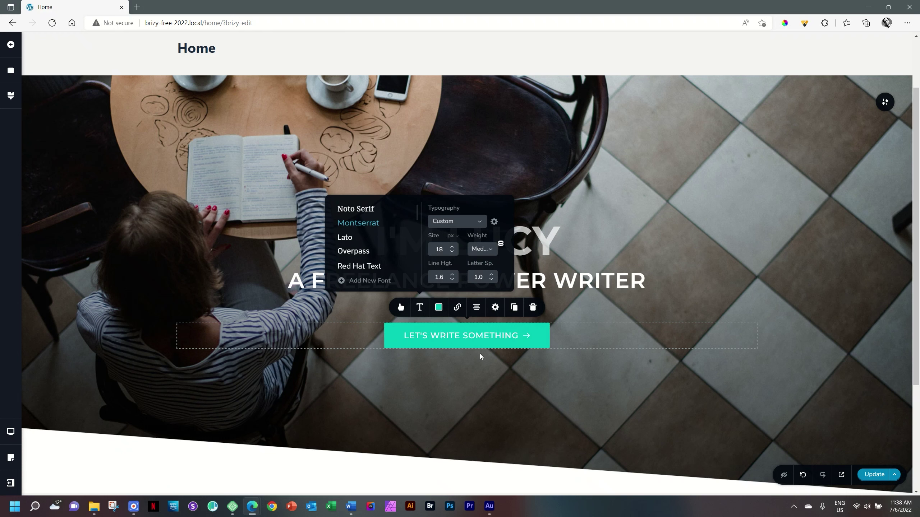
# Inspect the button's background colour and the global styling palette linked from it, and close both
pyautogui.click(440, 310)
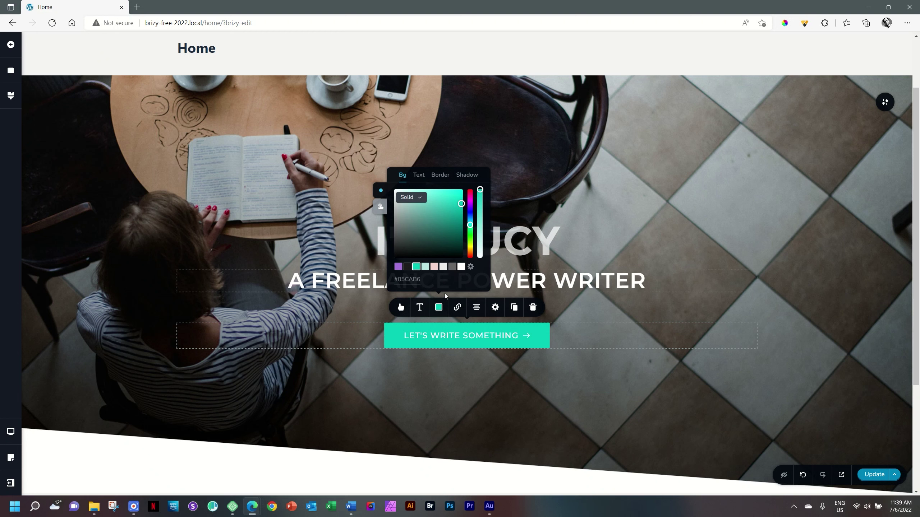
pyautogui.doubleClick(408, 279)
pyautogui.click(451, 279)
pyautogui.click(470, 268)
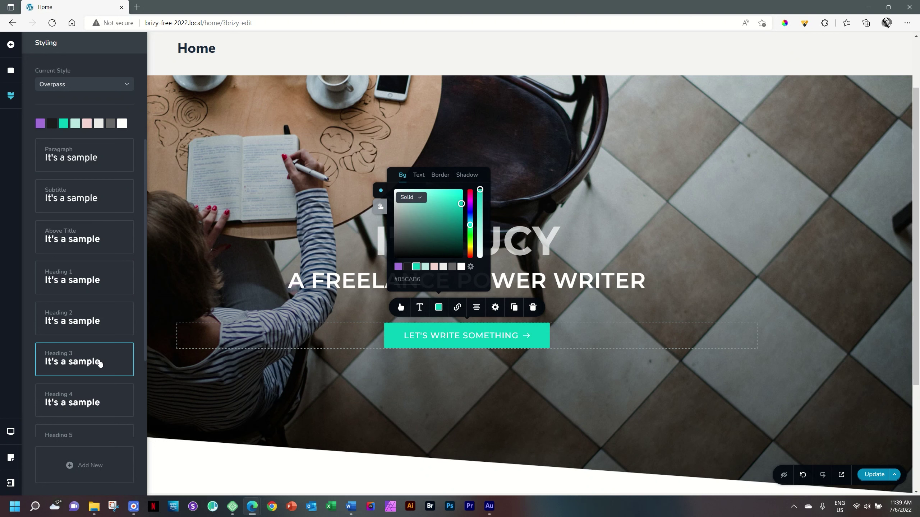
pyautogui.click(837, 283)
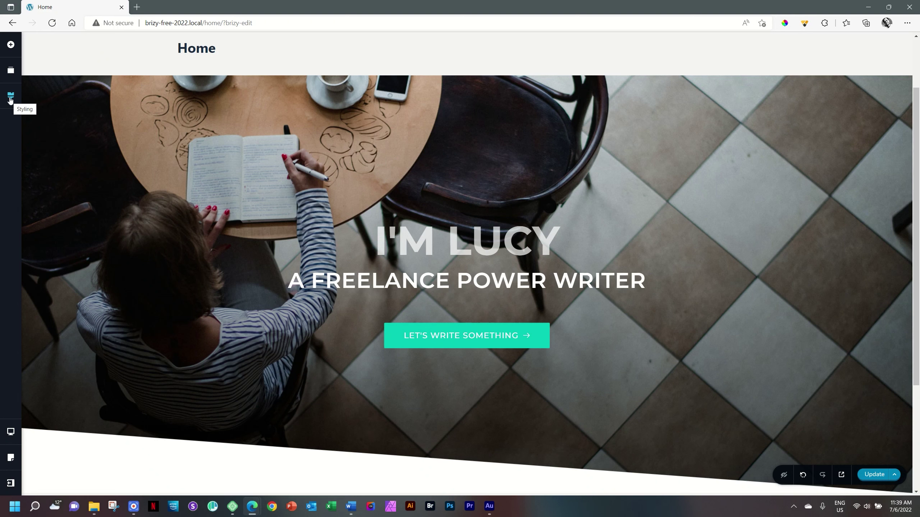
# Open the global styling settings and browse the available preset styles without changing the current one
pyautogui.click(11, 98)
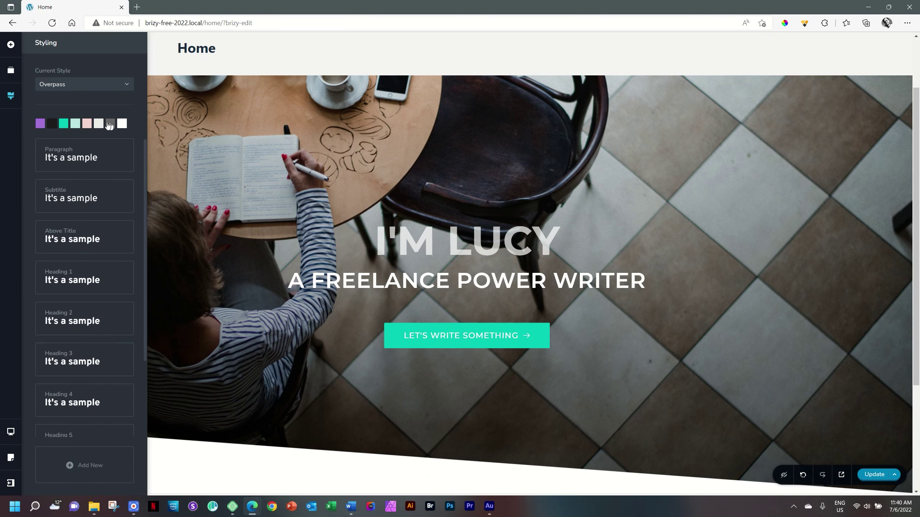
pyautogui.click(121, 83)
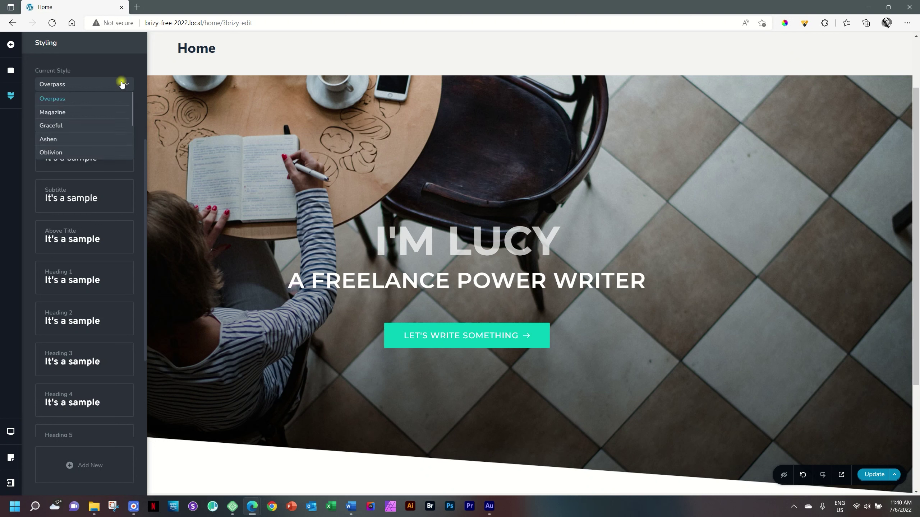
pyautogui.scroll(-1, 109, 120)
pyautogui.scroll(1, 108, 124)
pyautogui.scroll(-2, 76, 130)
pyautogui.scroll(2, 85, 120)
pyautogui.click(124, 87)
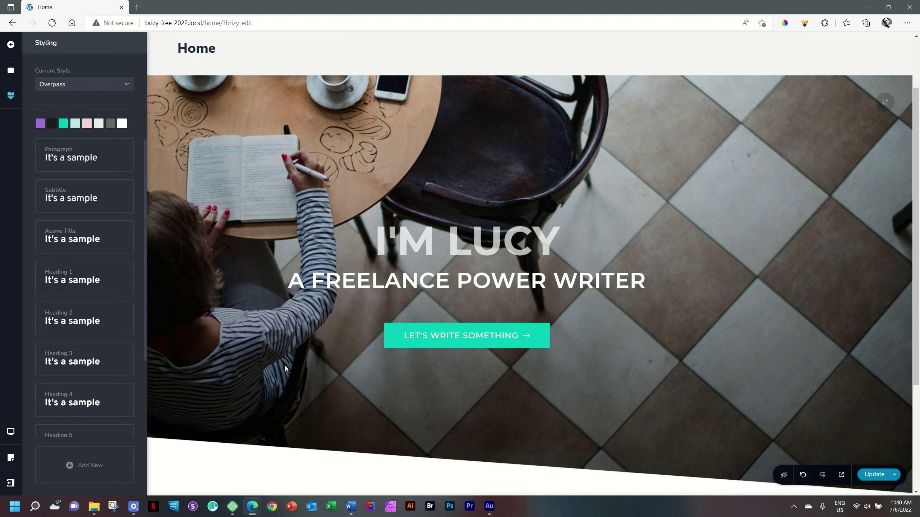
# Switch to the Copywriter CID document in Word, copy the Orange colour code f16334, and return to Brizy
pyautogui.click(342, 427)
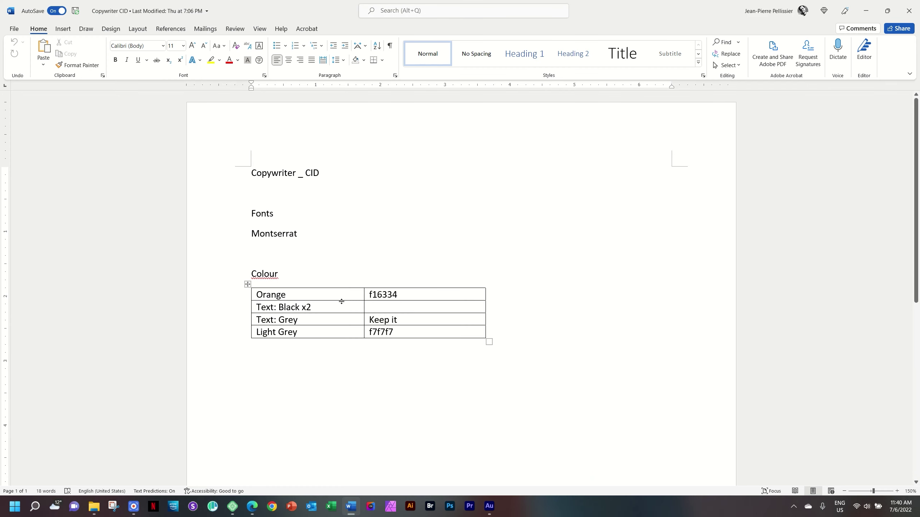
pyautogui.click(305, 293)
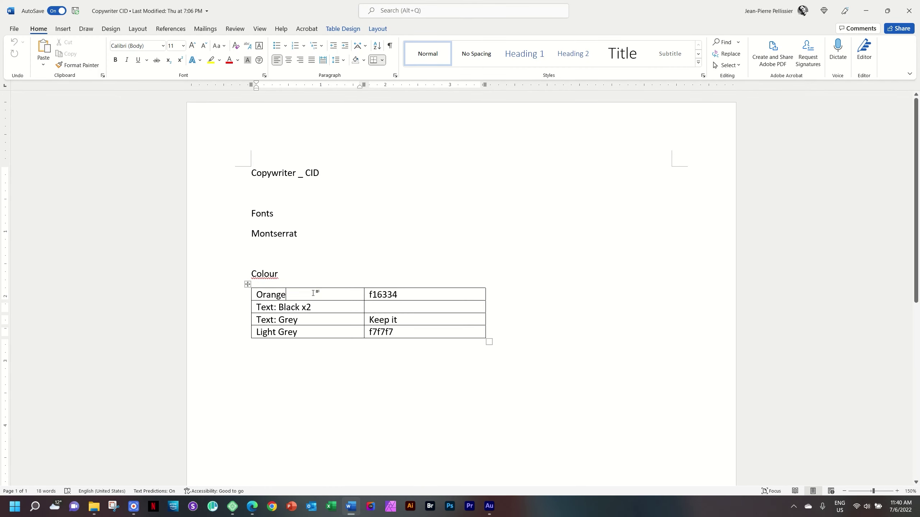
pyautogui.press('Tab')
pyautogui.hotkey('ctrl', 'c')
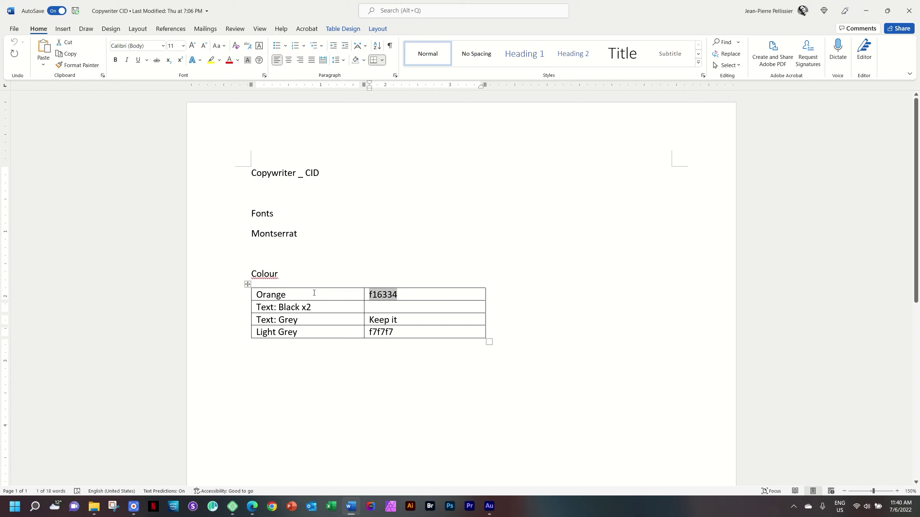
pyautogui.hotkey('alt', 'Tab')
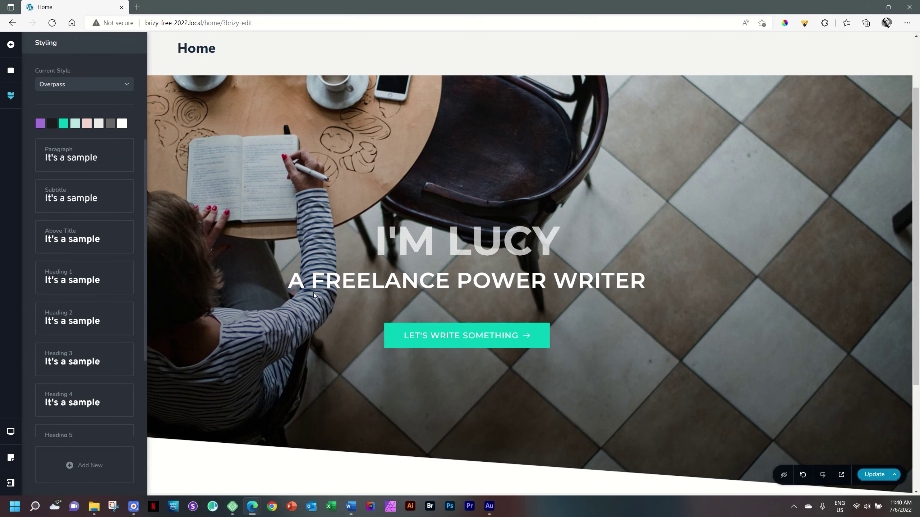
# Change the green colour in the global palette to #F16334
pyautogui.click(64, 127)
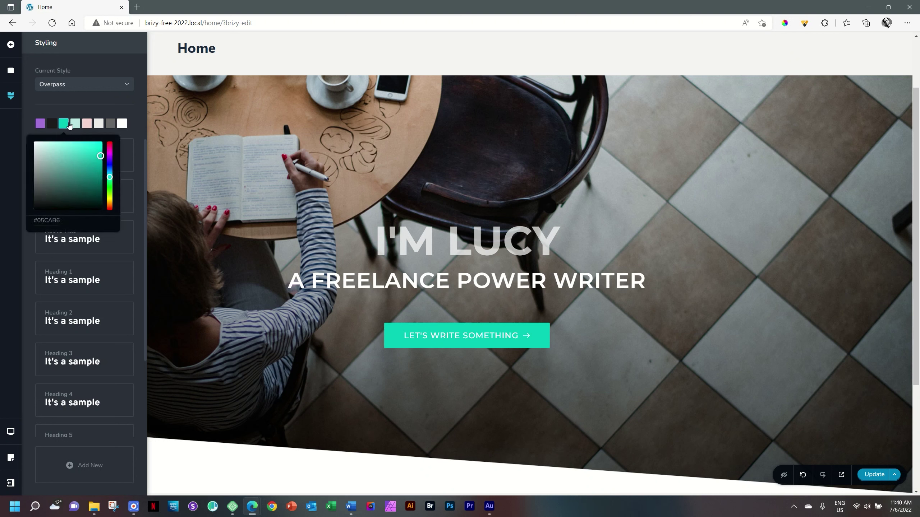
pyautogui.click(51, 220)
pyautogui.doubleClick(50, 220)
pyautogui.hotkey('ctrl', 'v')
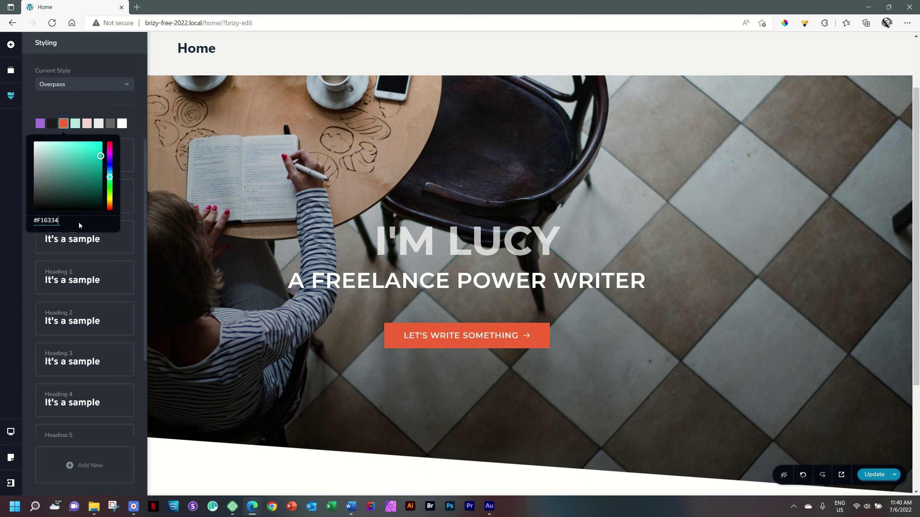
# Check the text colour entries in the Word document against the dark grey colour in Brizy's global palette
pyautogui.hotkey('alt', 'Tab')
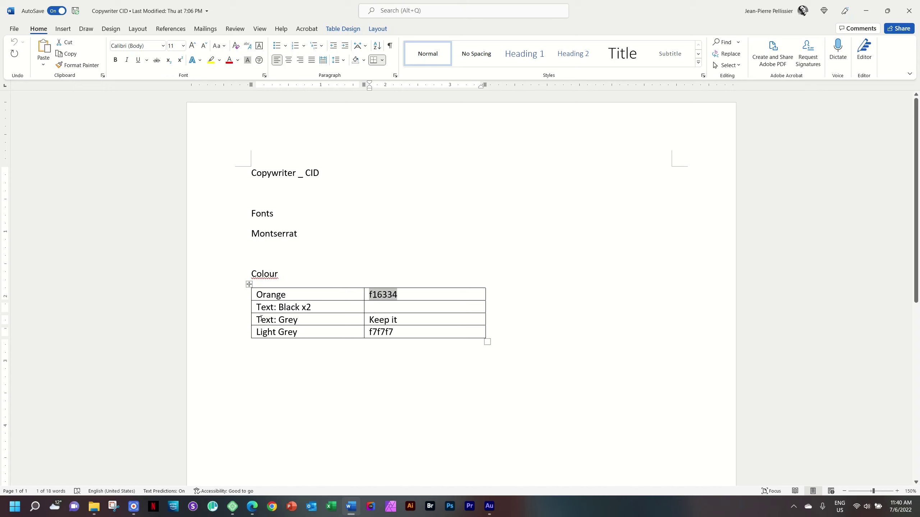
pyautogui.hotkey('alt', 'Tab')
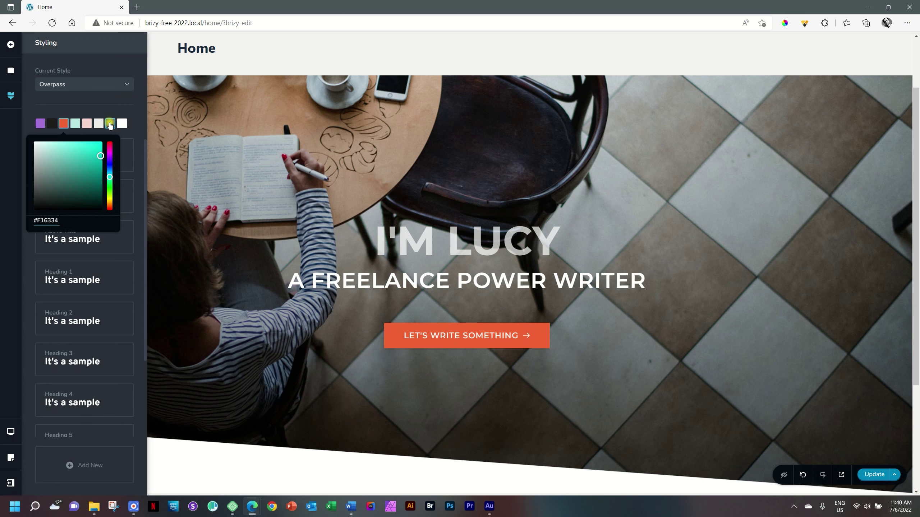
pyautogui.click(110, 124)
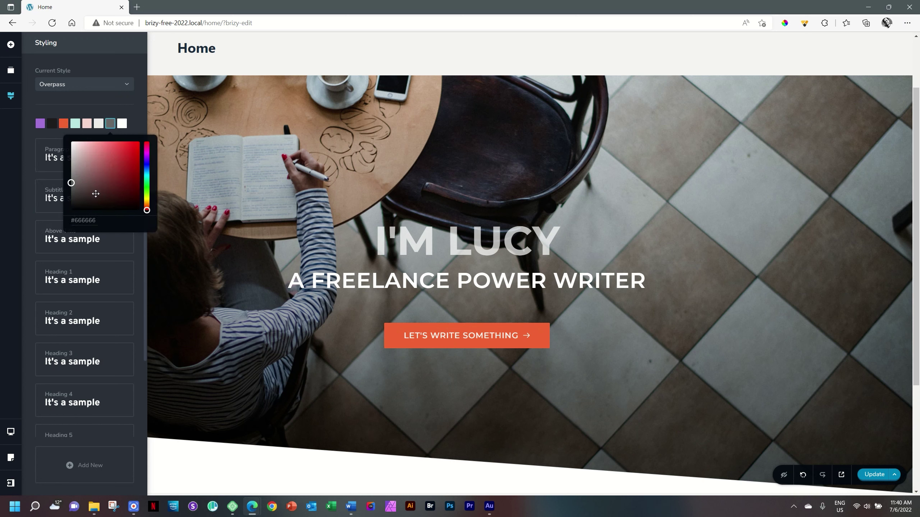
pyautogui.hotkey('alt', 'Tab')
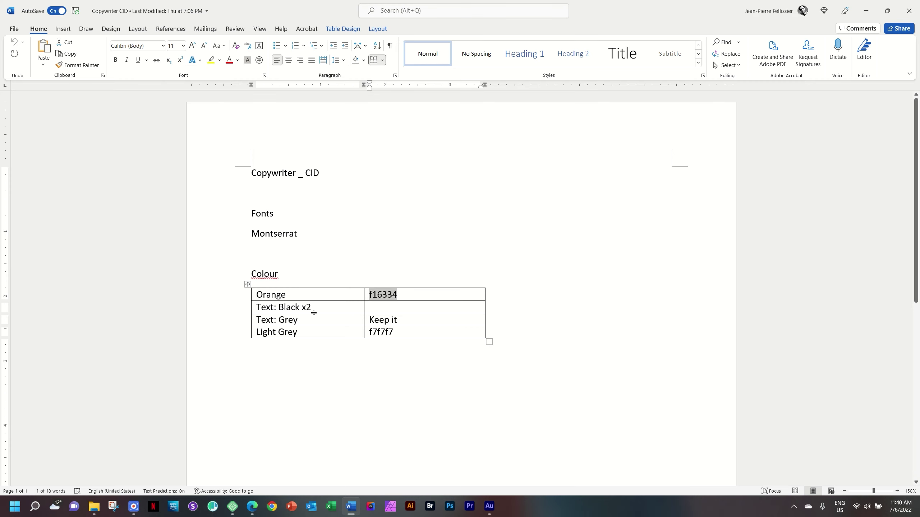
pyautogui.hotkey('alt', 'Tab')
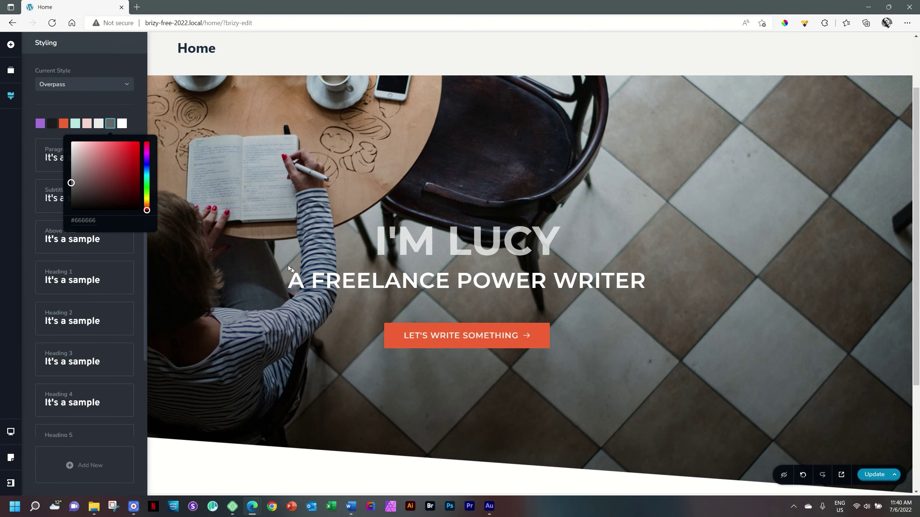
# Change the near-black colour in the global palette to pure black
pyautogui.click(52, 124)
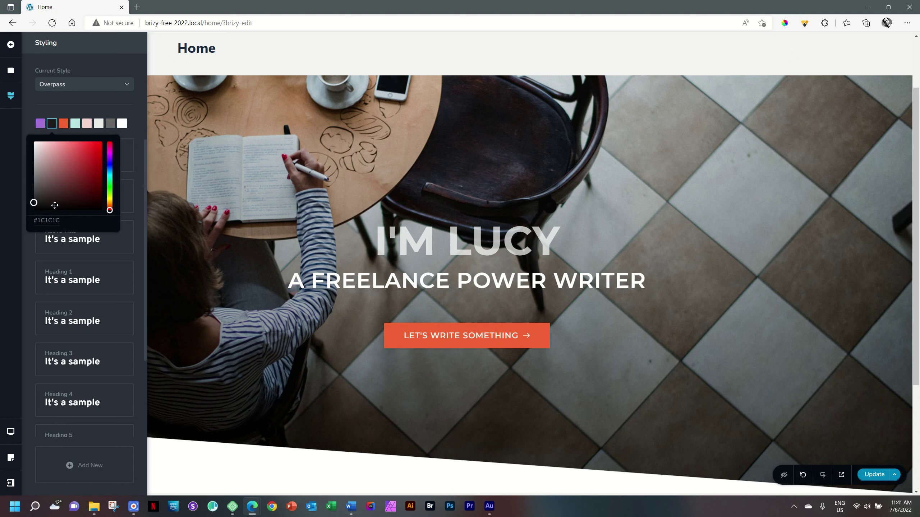
pyautogui.moveTo(45, 186); pyautogui.dragTo(20, 229)
pyautogui.click(52, 127)
pyautogui.click(76, 108)
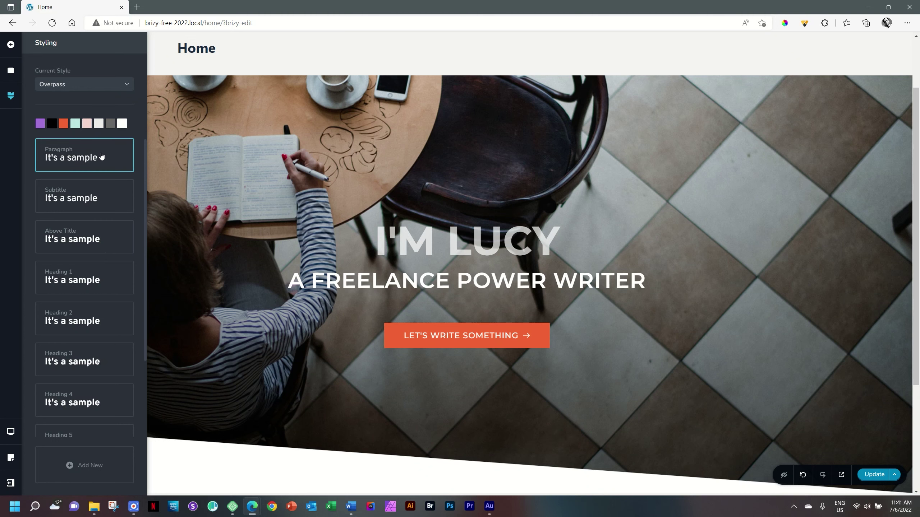
# Switch to the Copywriter CID document in Word, copy the Light Grey colour code f7f7f7, and return to Brizy
pyautogui.hotkey('alt', 'Tab')
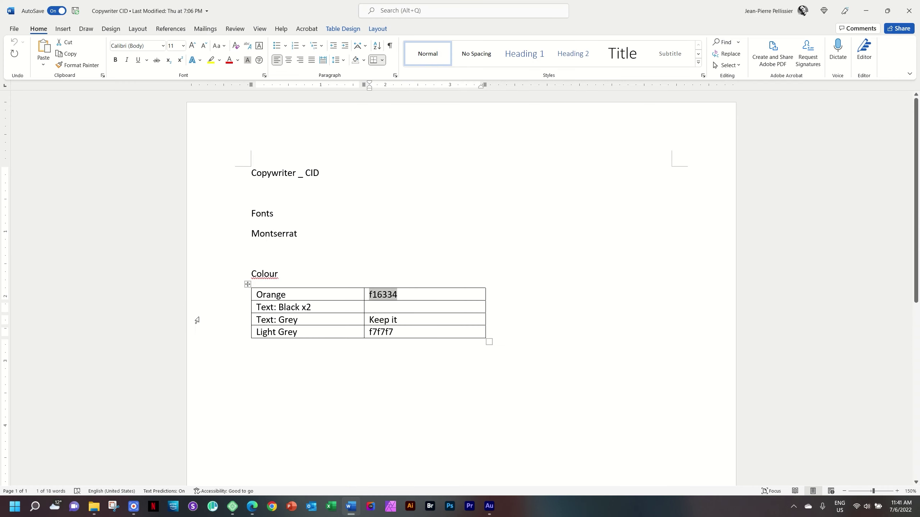
pyautogui.click(308, 334)
pyautogui.press('Tab')
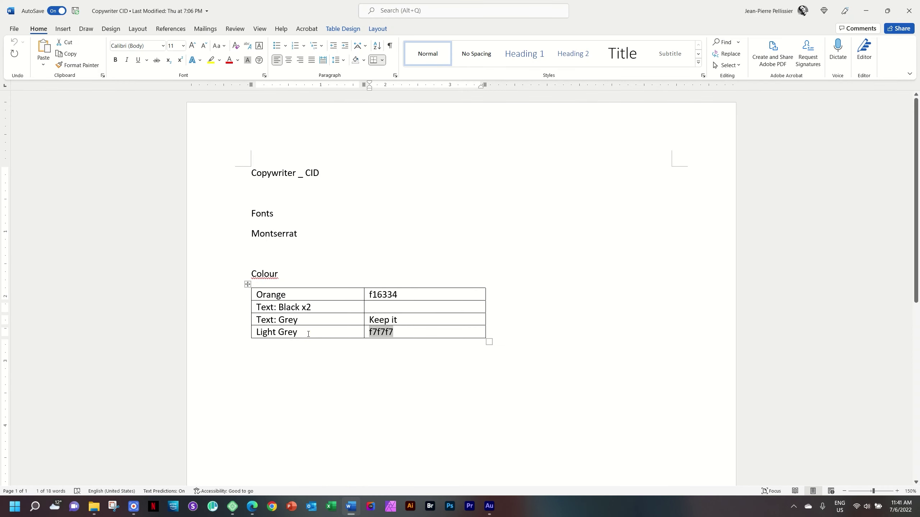
pyautogui.hotkey('alt', 'Tab')
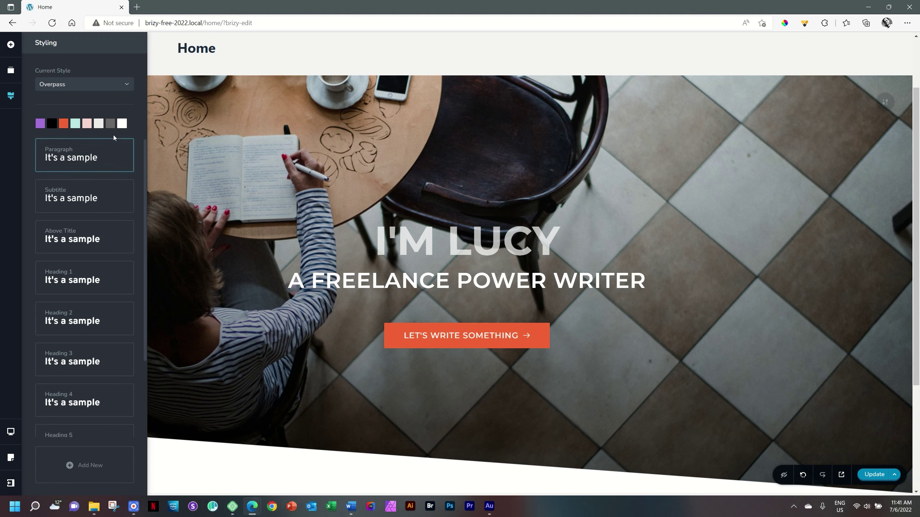
# Change the light grey colour in the global palette to #F7F7F7
pyautogui.click(98, 124)
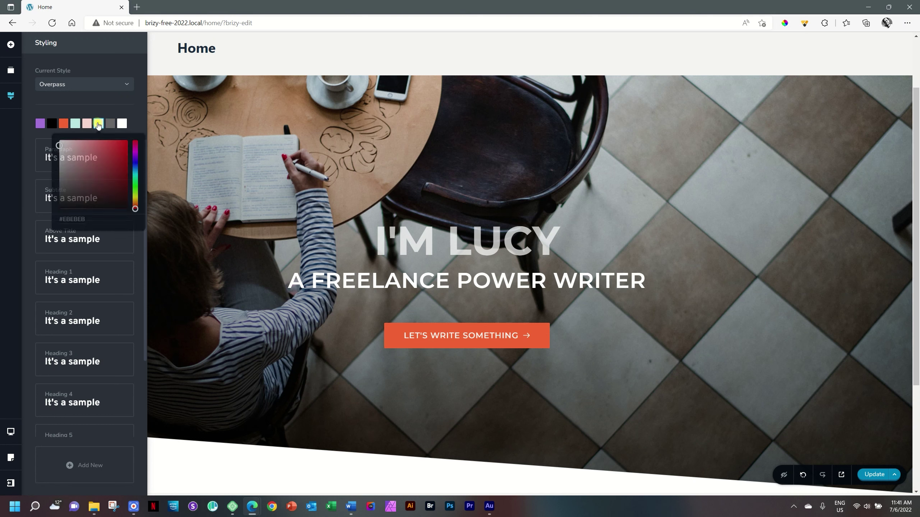
pyautogui.click(74, 220)
pyautogui.doubleClick(74, 220)
pyautogui.write('F7F7F7')
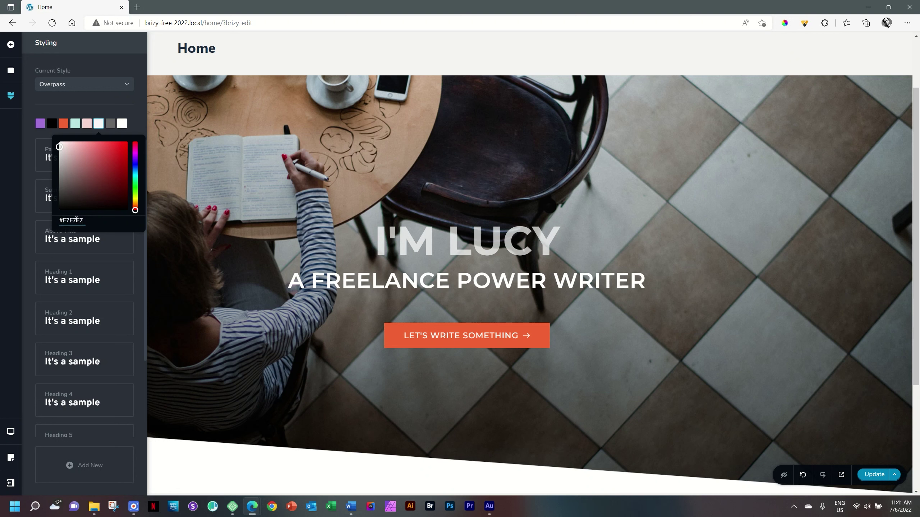
pyautogui.click(121, 110)
pyautogui.click(99, 124)
pyautogui.click(131, 113)
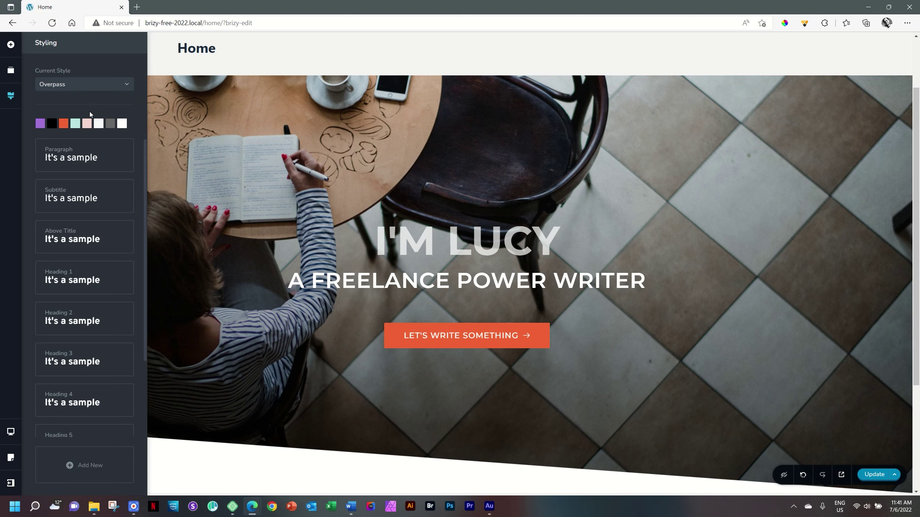
# Check the orange colour's code in the global palette and close the styling settings
pyautogui.click(64, 124)
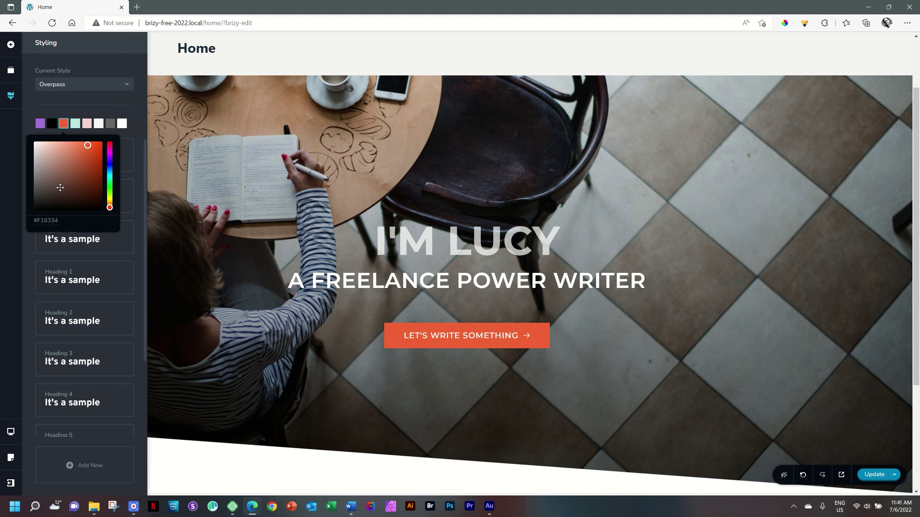
pyautogui.click(125, 106)
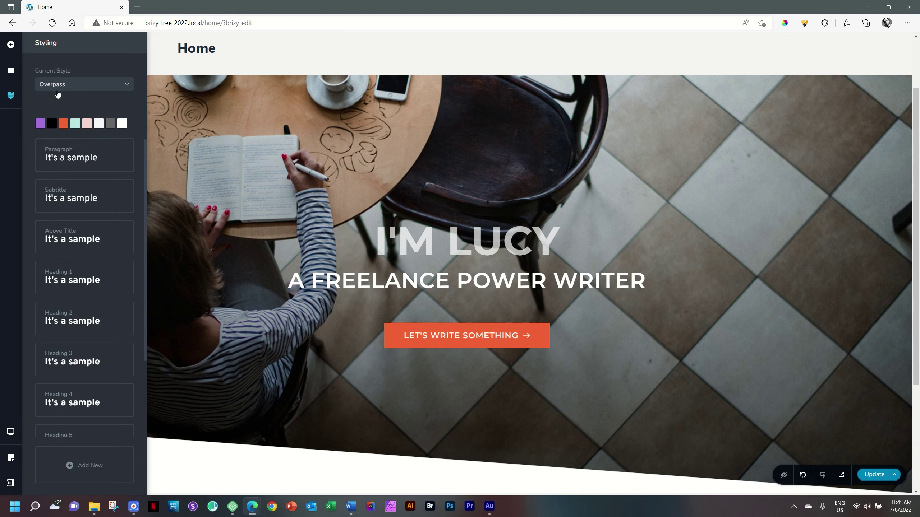
pyautogui.click(617, 350)
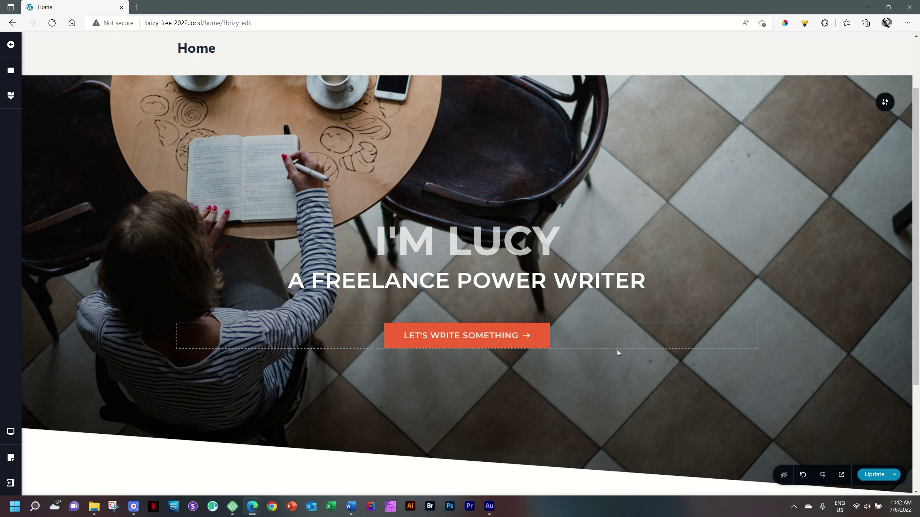
# Look at the link settings of the LET'S WRITE SOMETHING button and close them without entering a link
pyautogui.click(457, 336)
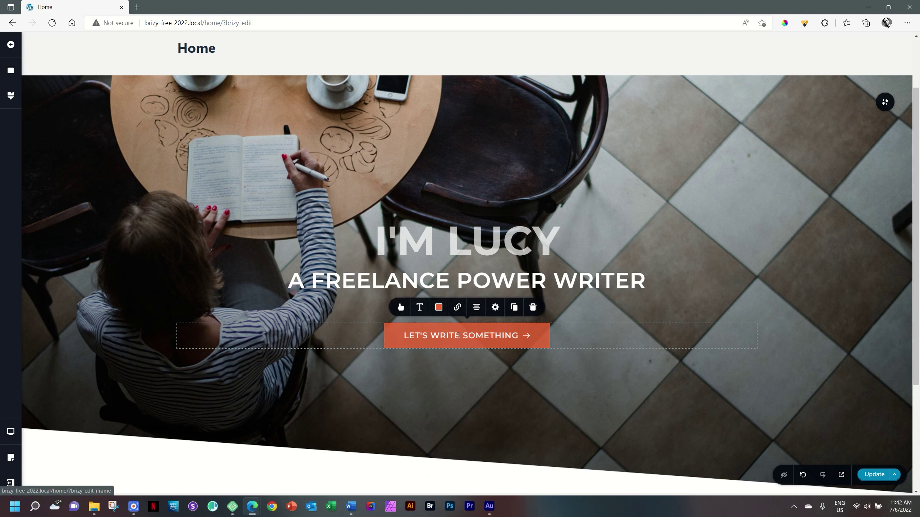
pyautogui.click(459, 309)
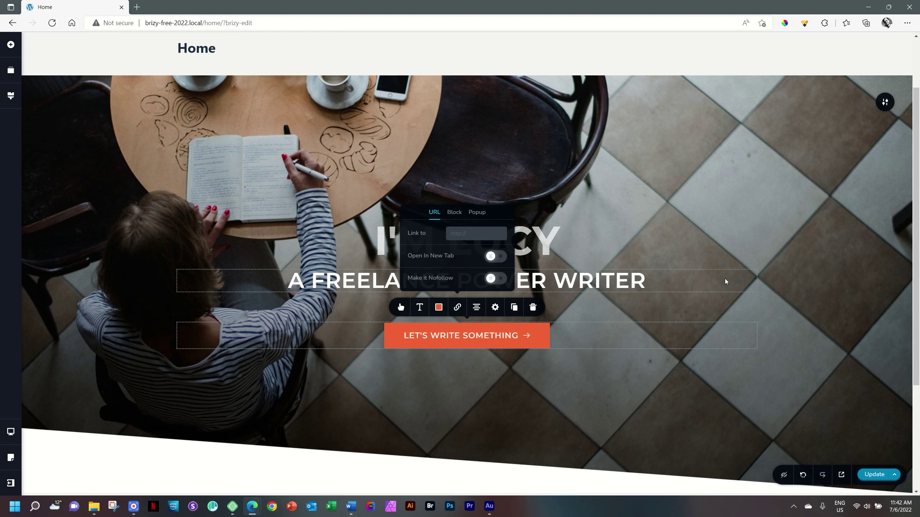
pyautogui.click(811, 282)
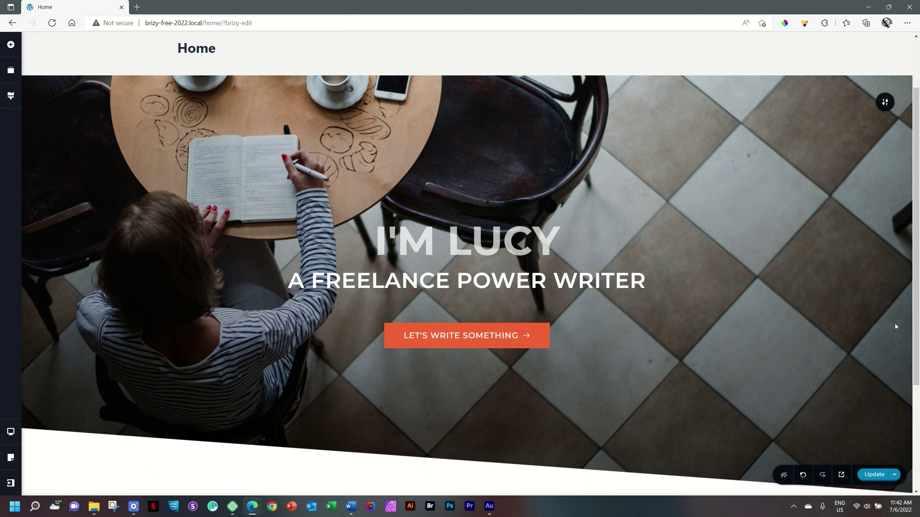
# Update the Home page and open its preview to view the hero section
pyautogui.click(874, 475)
pyautogui.click(842, 475)
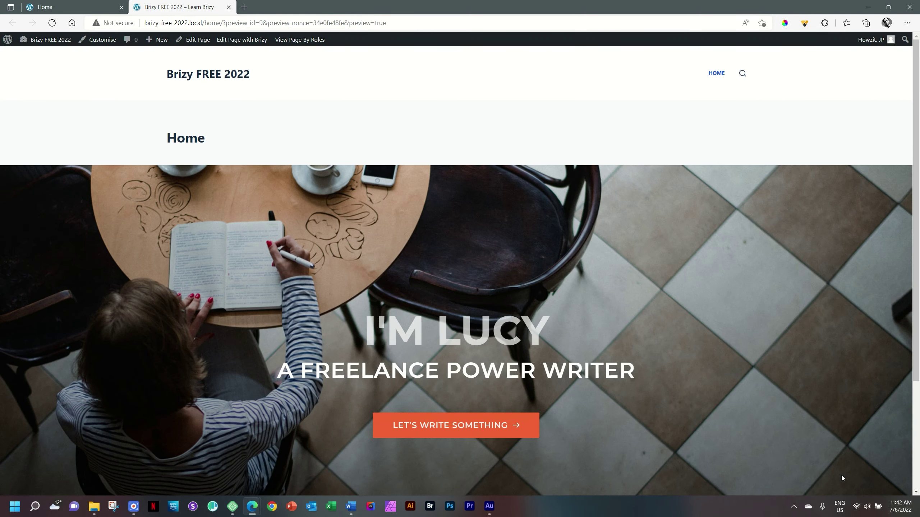
pyautogui.scroll(-3, 919, 180)
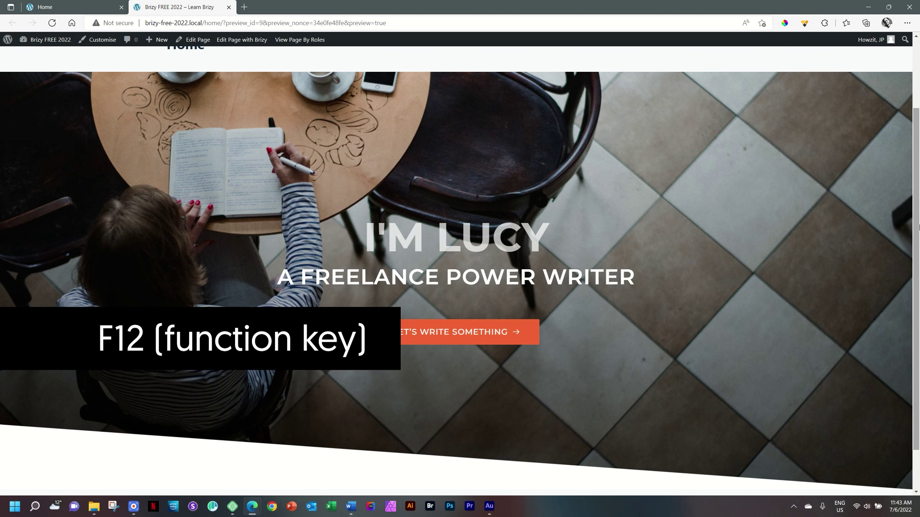
# Open the browser's developer tools and emulate the page preview on an iPad Air
pyautogui.press('F12')
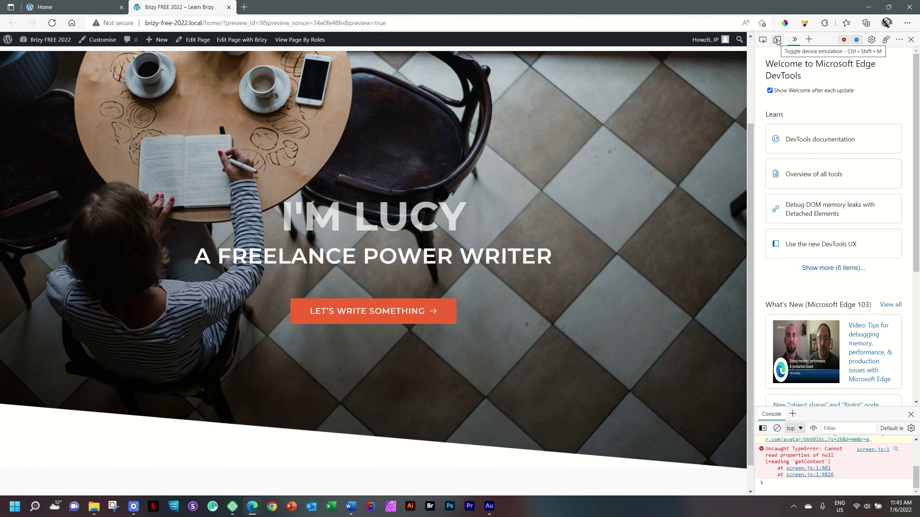
pyautogui.click(778, 40)
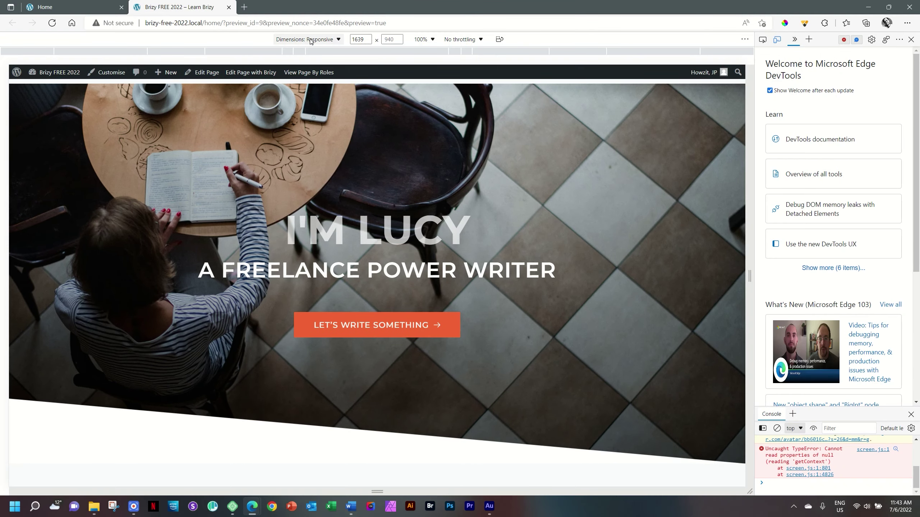
pyautogui.click(336, 39)
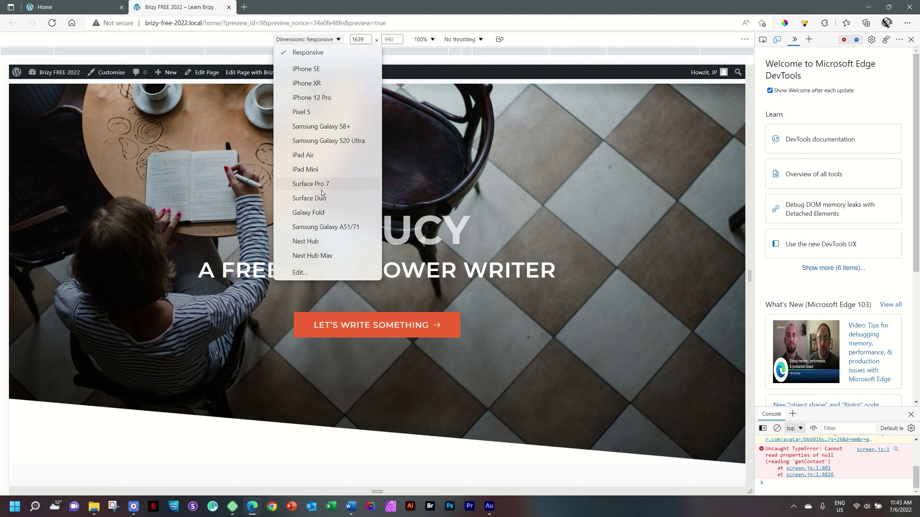
pyautogui.click(323, 159)
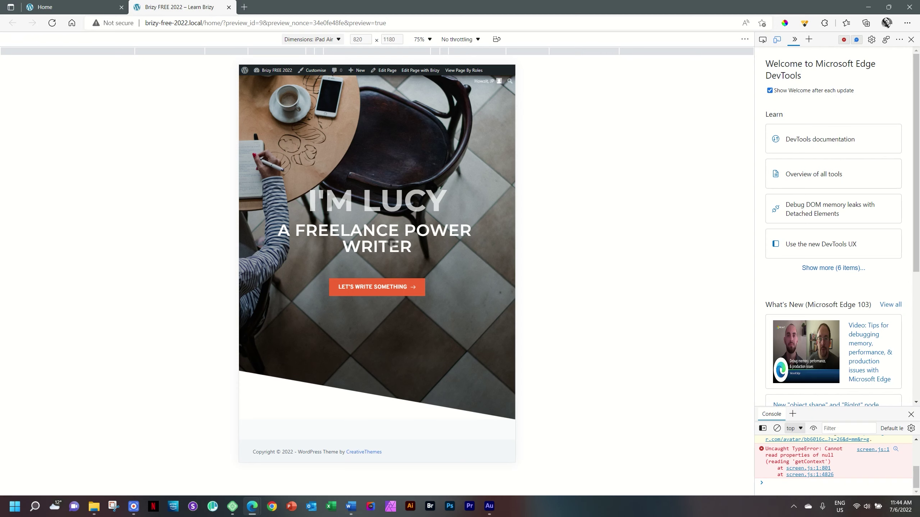
# Emulate the preview on an iPhone 12 Pro and examine how the hero section wraps
pyautogui.click(317, 39)
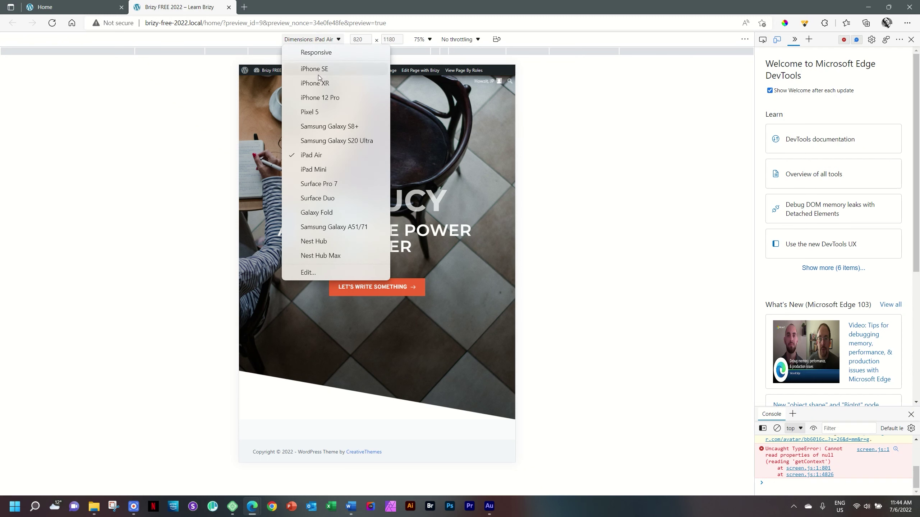
pyautogui.click(319, 97)
pyautogui.scroll(-3, 381, 229)
pyautogui.scroll(3, 382, 228)
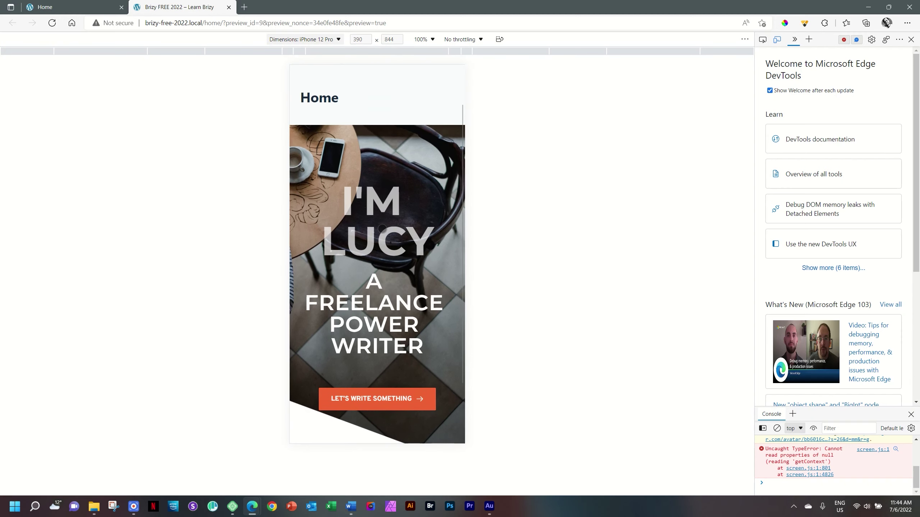
pyautogui.scroll(-2, 382, 229)
pyautogui.scroll(2, 382, 229)
pyautogui.scroll(-2, 382, 229)
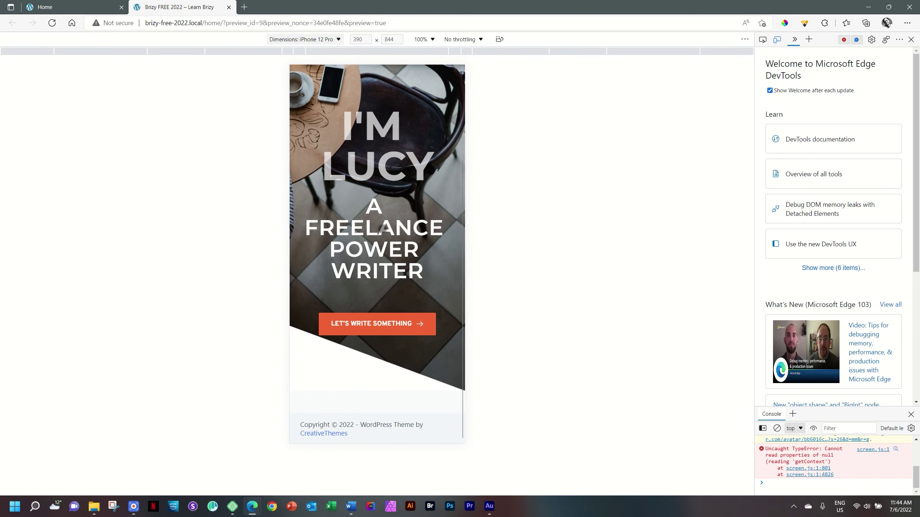
# Return to the Brizy editor and view the page in the tablet and mobile layouts before going back to desktop
pyautogui.click(85, 5)
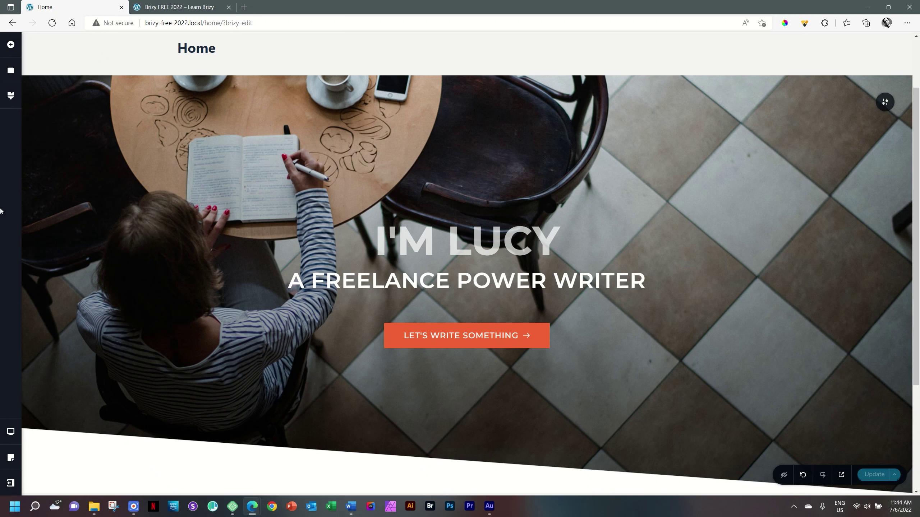
pyautogui.click(11, 433)
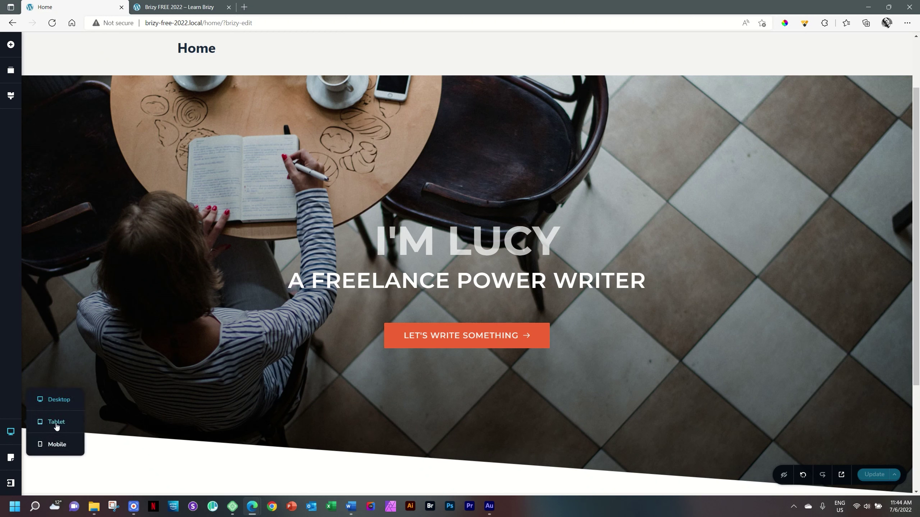
pyautogui.click(57, 422)
pyautogui.click(11, 433)
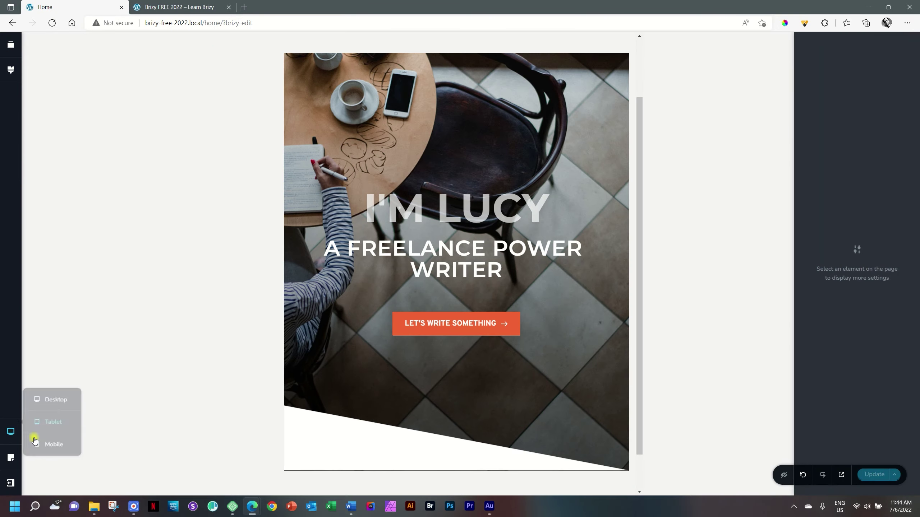
pyautogui.click(55, 444)
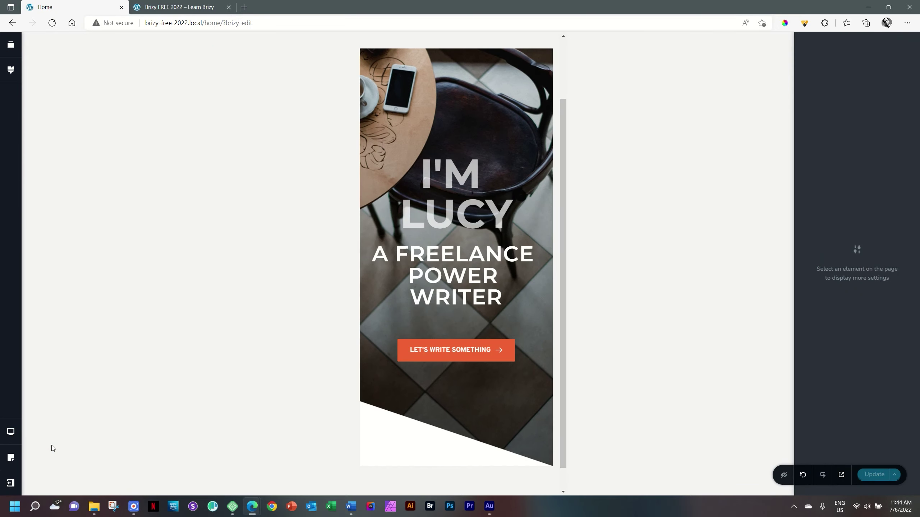
pyautogui.click(11, 432)
pyautogui.click(59, 400)
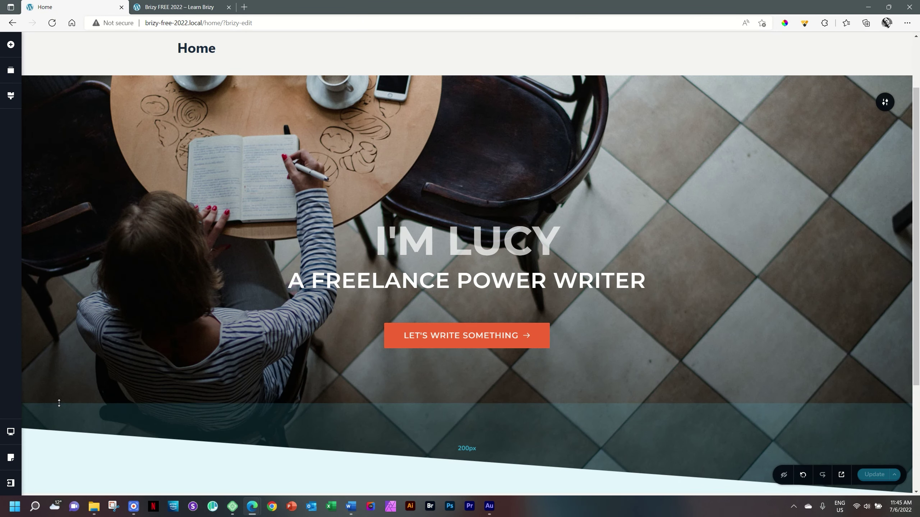
# In the tablet layout, set the font size of the A FREELANCE POWER WRITER subtitle to 36 px
pyautogui.hotkey('ctrl', 'shift', 't')
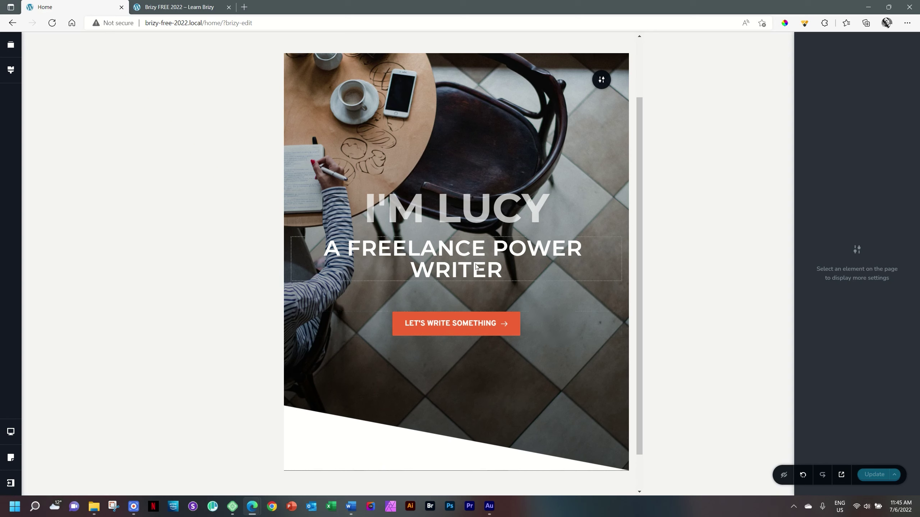
pyautogui.click(464, 255)
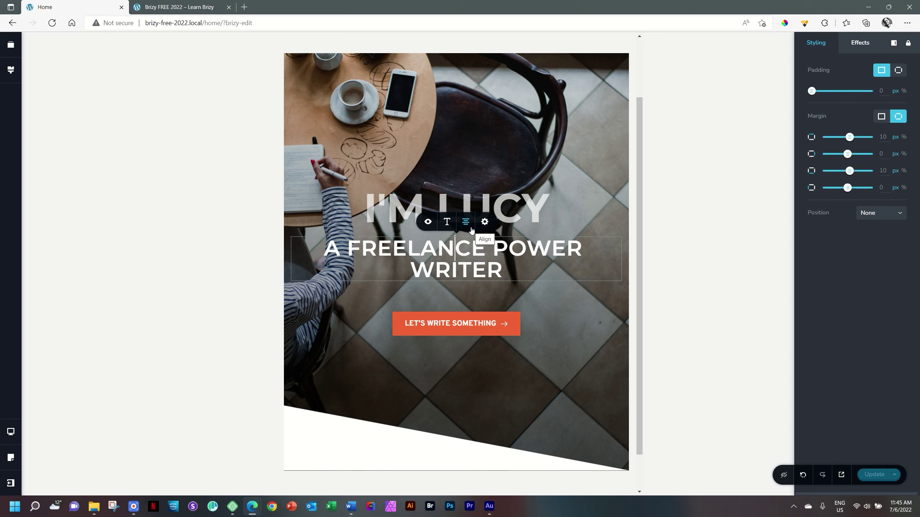
pyautogui.click(447, 224)
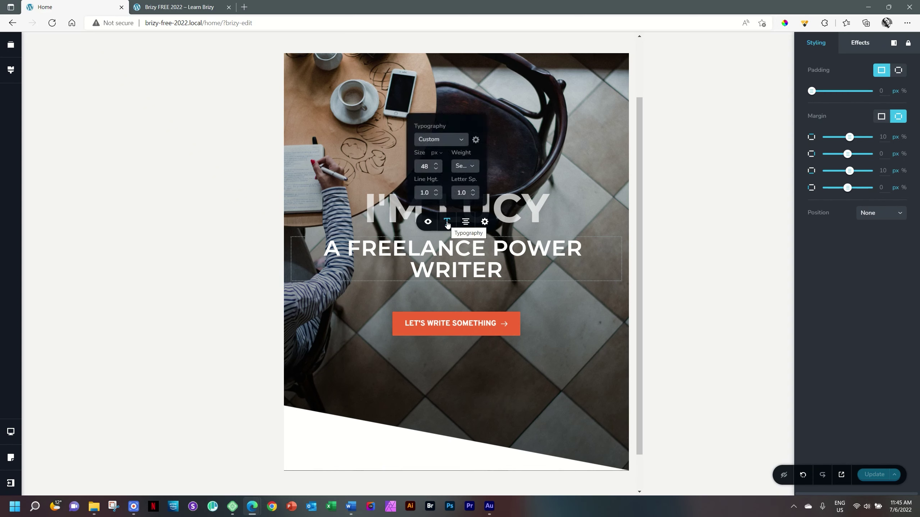
pyautogui.click(426, 166)
pyautogui.press('BackSpace')
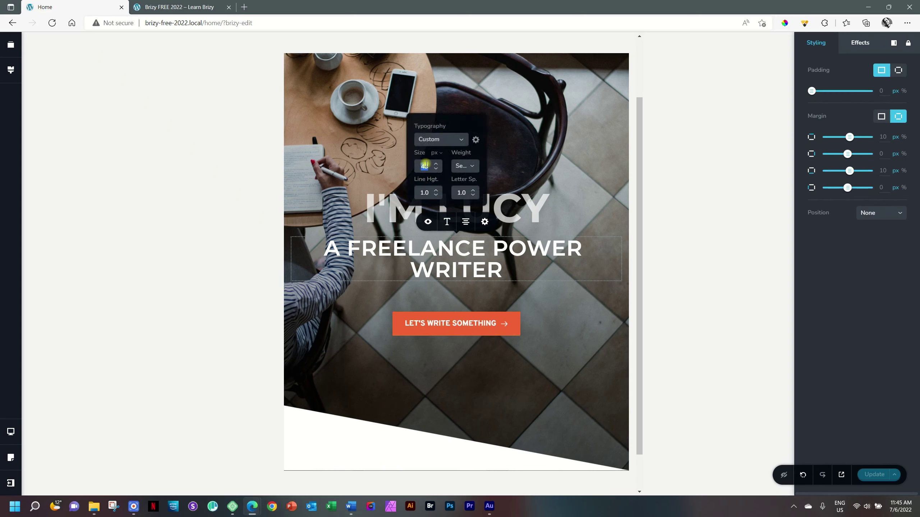
pyautogui.write('0')
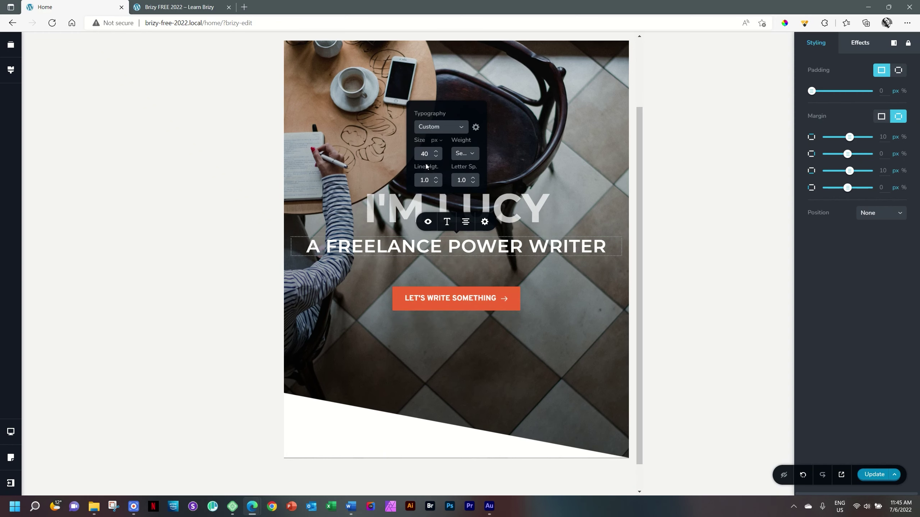
pyautogui.doubleClick(424, 154)
pyautogui.write('36')
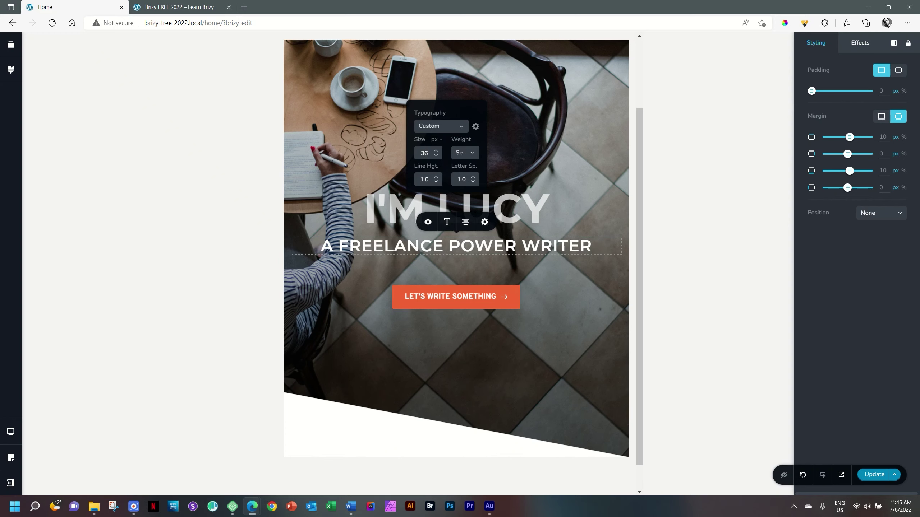
# Set the LET'S WRITE SOMETHING button's tablet typography to size 16 px and letter spacing 1
pyautogui.click(468, 296)
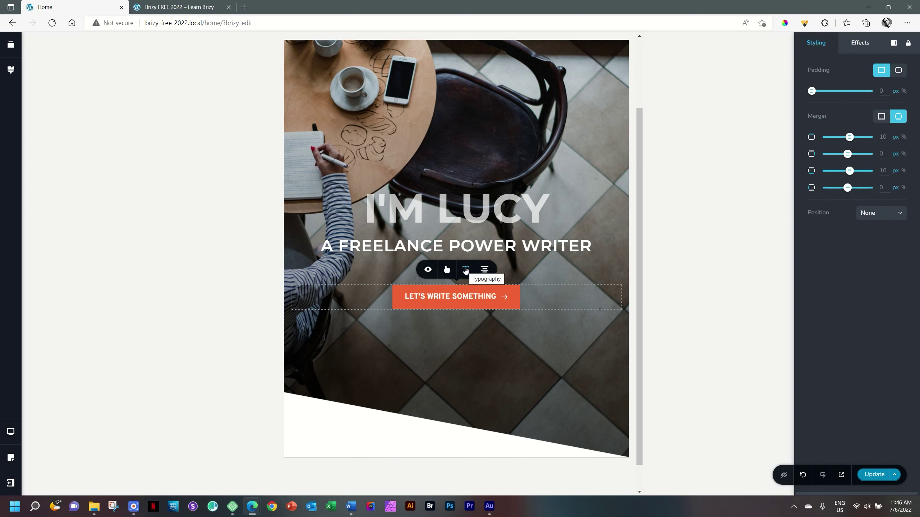
pyautogui.click(466, 269)
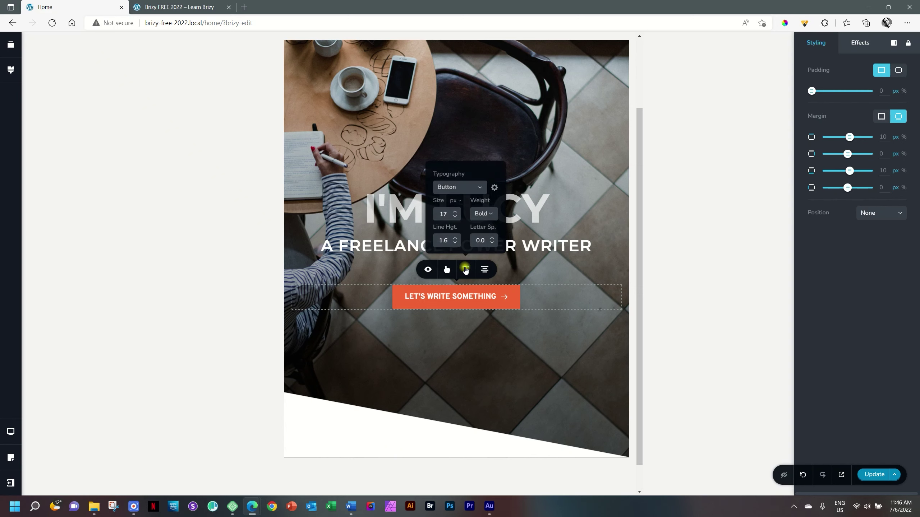
pyautogui.click(455, 217)
pyautogui.doubleClick(480, 241)
pyautogui.write('1')
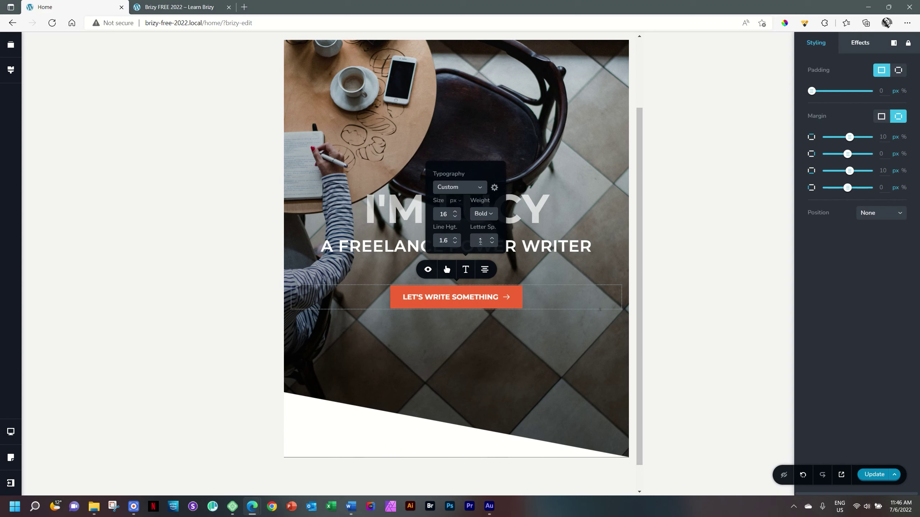
# Set the LET'S WRITE SOMETHING button's tablet font weight to Medium
pyautogui.click(490, 215)
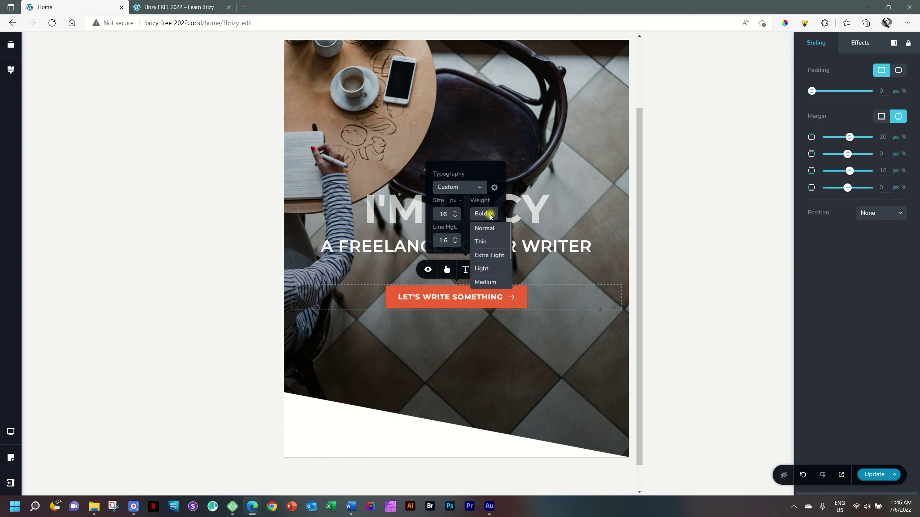
pyautogui.click(495, 281)
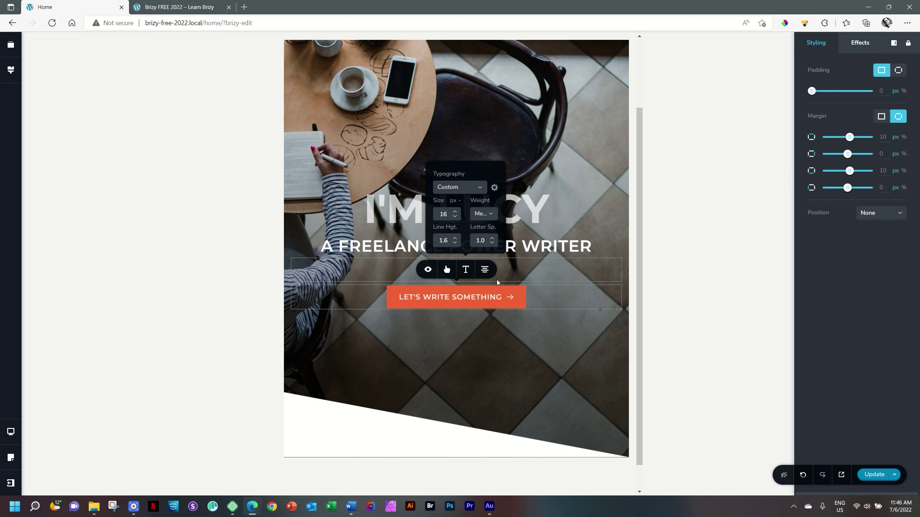
pyautogui.click(582, 221)
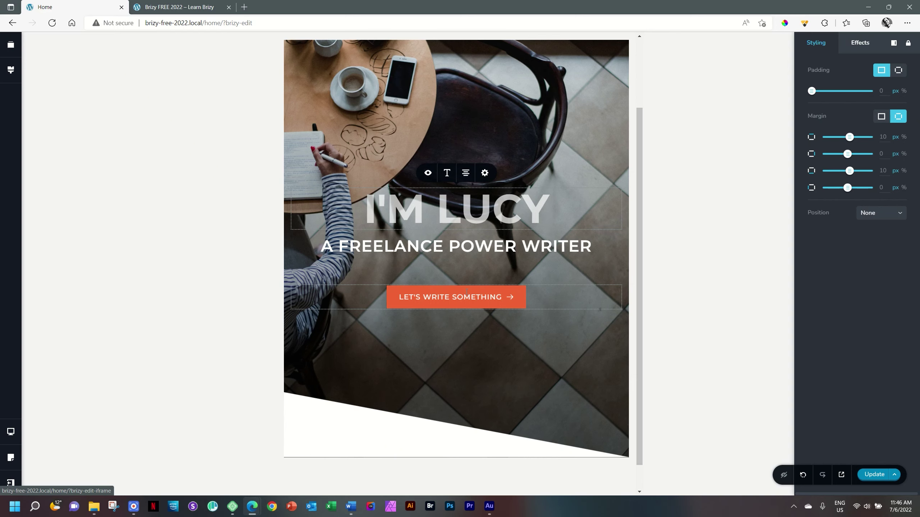
# Change to the mobile layout and set the I'M LUCY heading's font size to 45 px
pyautogui.hotkey('ctrl', 'Down')
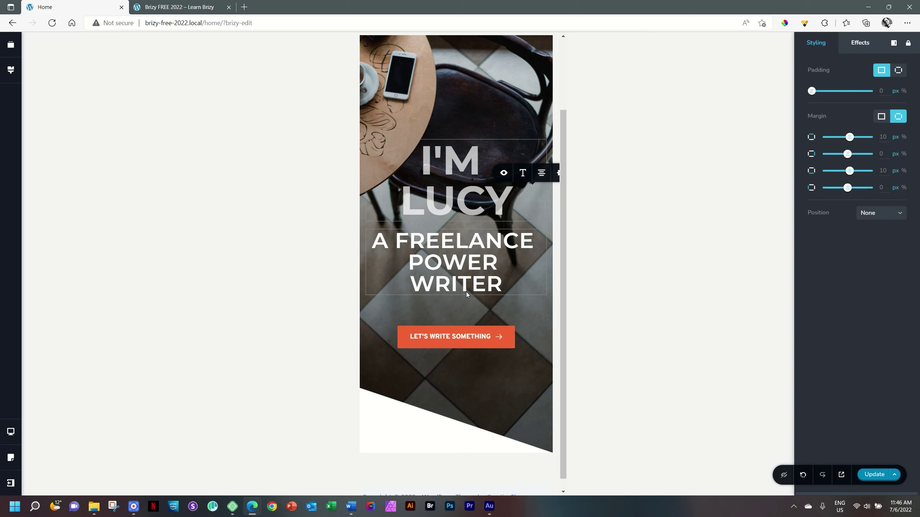
pyautogui.click(467, 196)
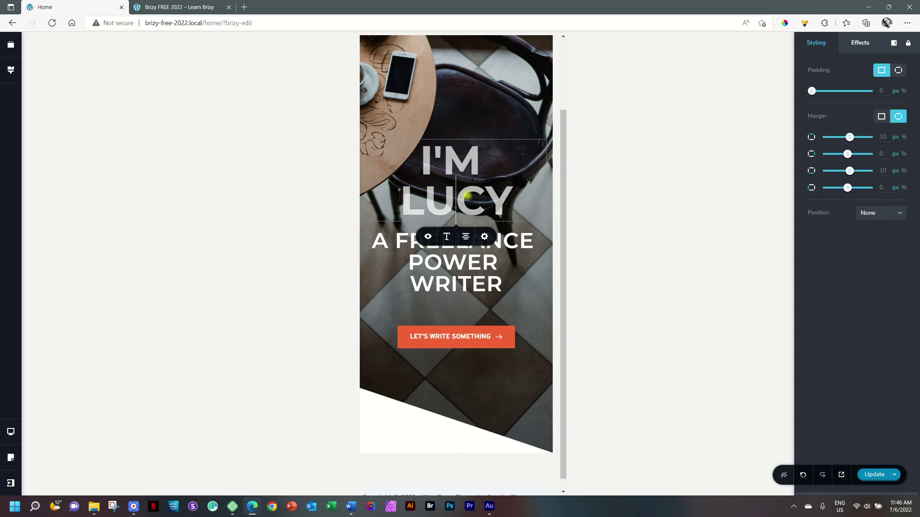
pyautogui.click(443, 238)
pyautogui.doubleClick(425, 306)
pyautogui.write('45')
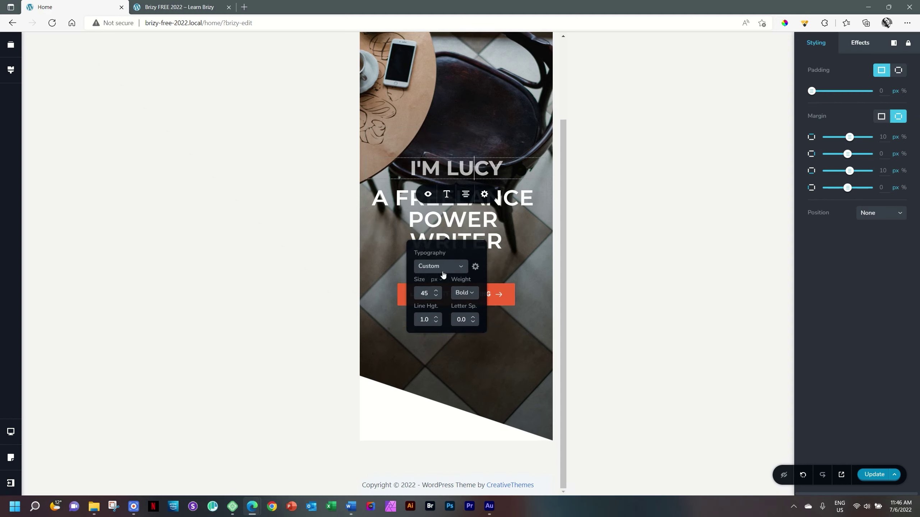
# Set the mobile font size of the A FREELANCE POWER WRITER subtitle to 30 px
pyautogui.click(472, 212)
pyautogui.click(446, 170)
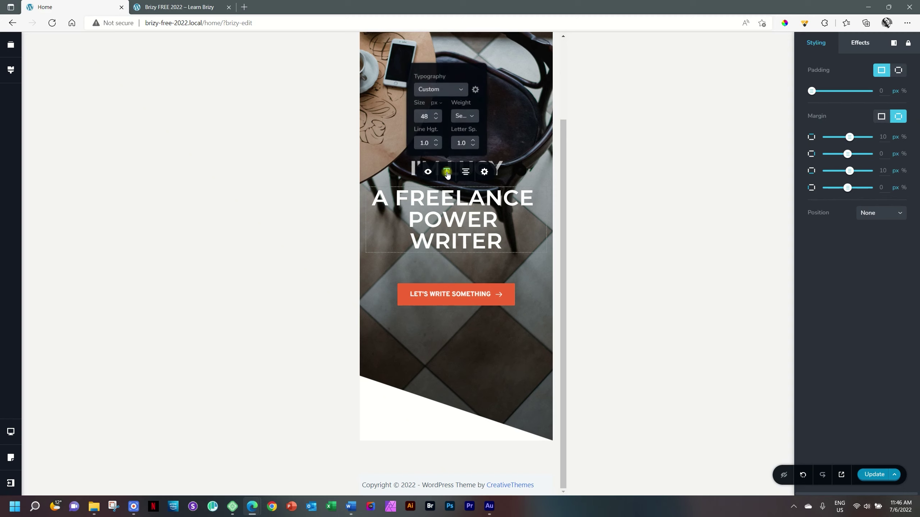
pyautogui.doubleClick(424, 116)
pyautogui.write('30')
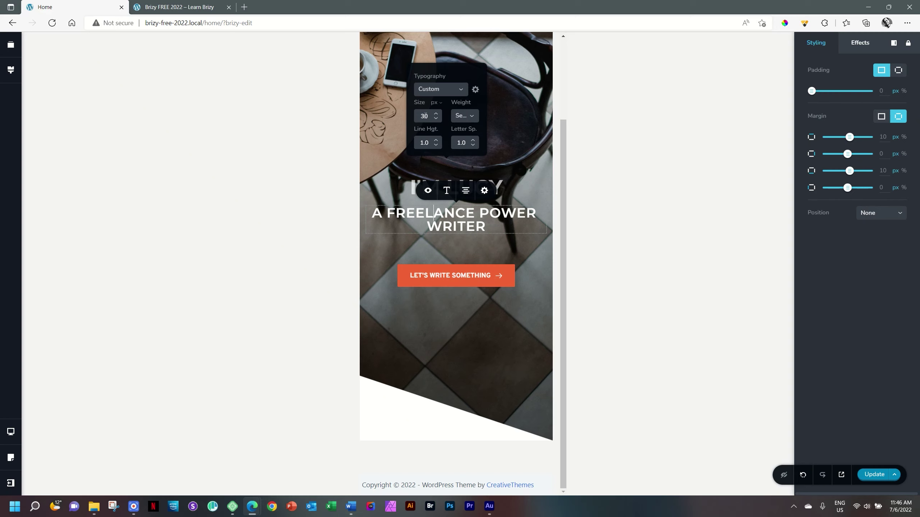
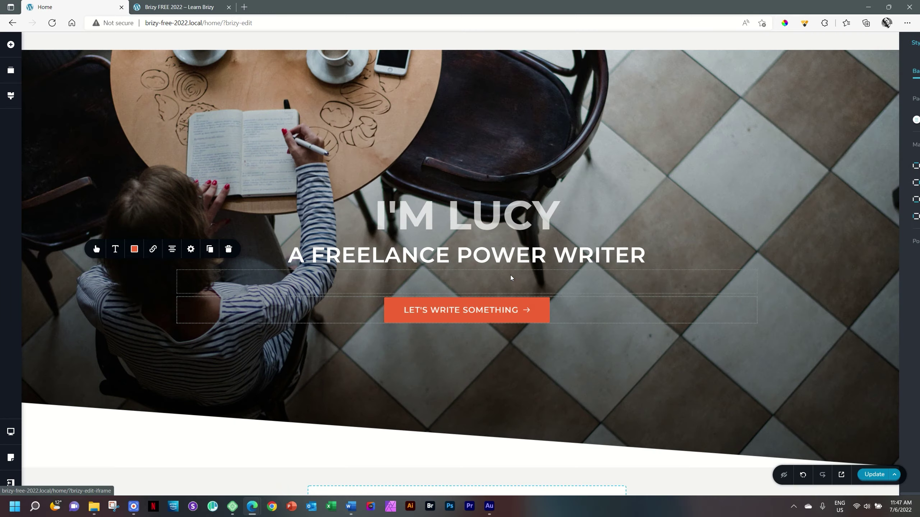
# Remove the arrow icon from the LET'S WRITE SOMETHING button in the desktop layout and update the page
pyautogui.click(473, 309)
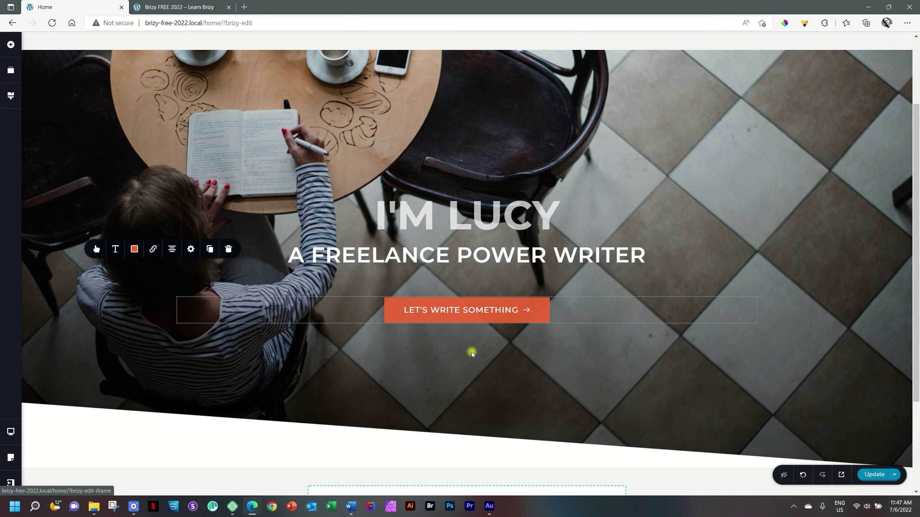
pyautogui.click(482, 310)
pyautogui.click(401, 282)
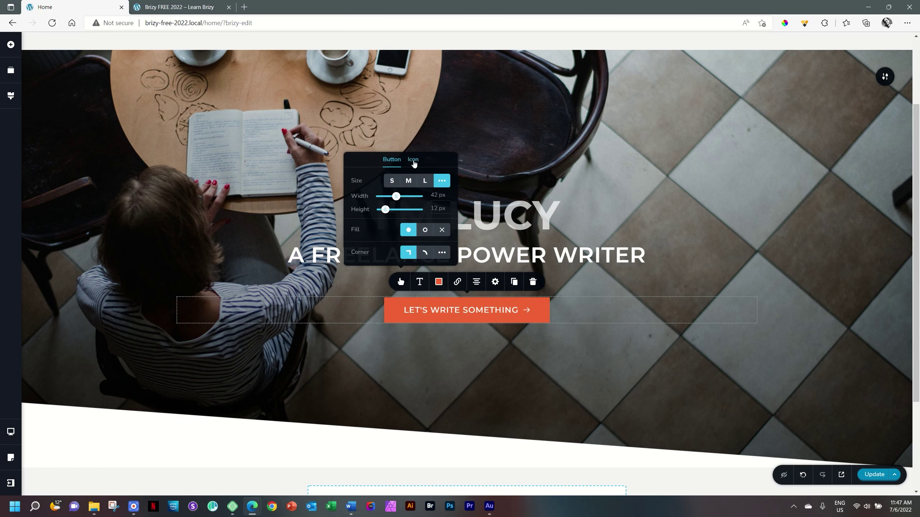
pyautogui.click(413, 160)
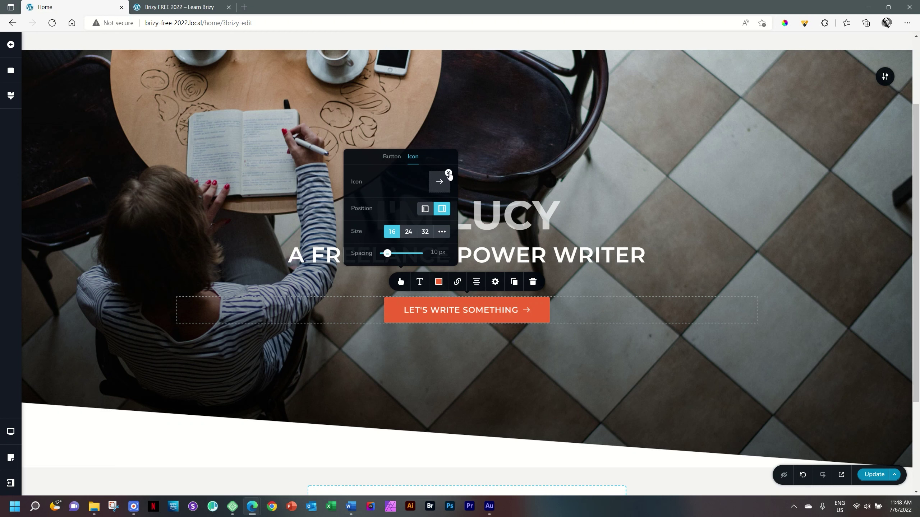
pyautogui.click(448, 173)
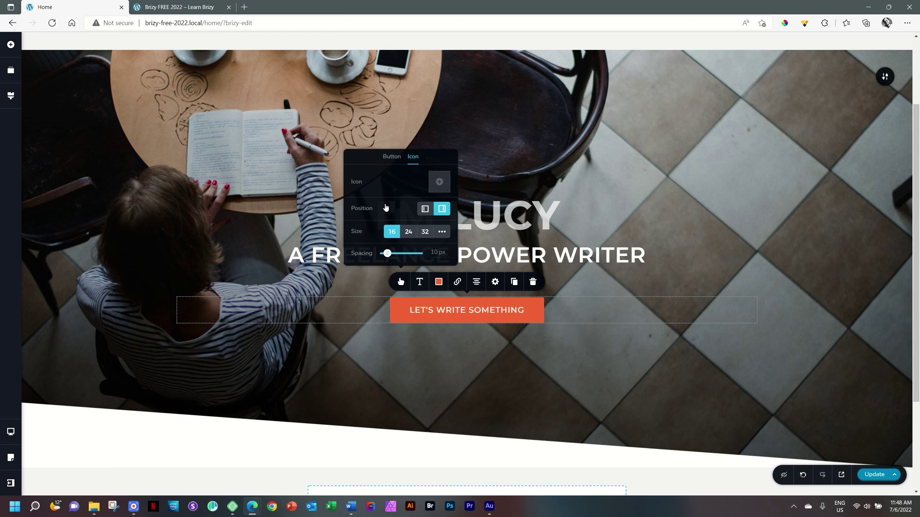
pyautogui.click(535, 352)
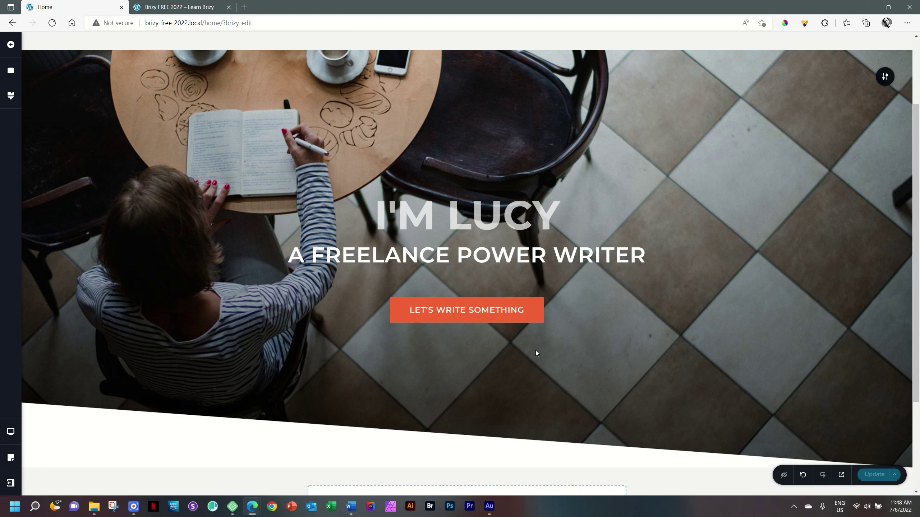
# Reload the page preview, check the hero section on the iPhone, and emulate the page on an iPad Air
pyautogui.click(198, 5)
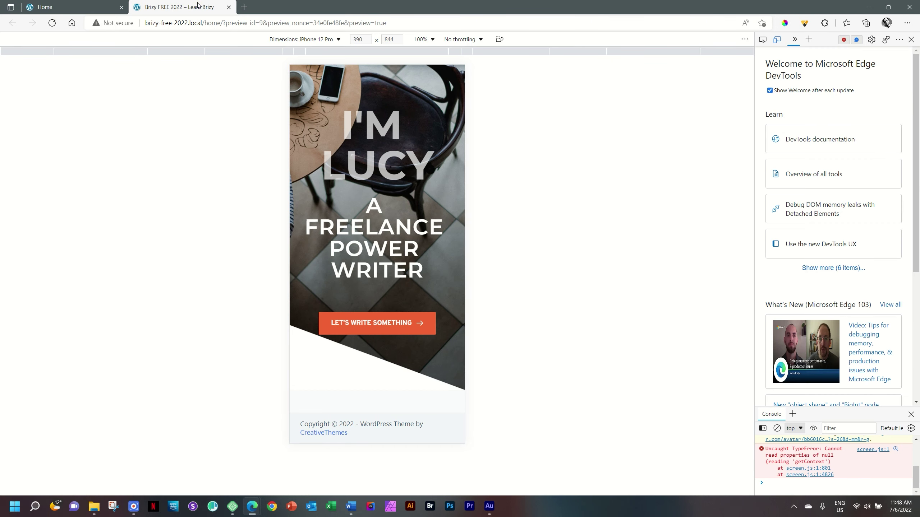
pyautogui.click(56, 23)
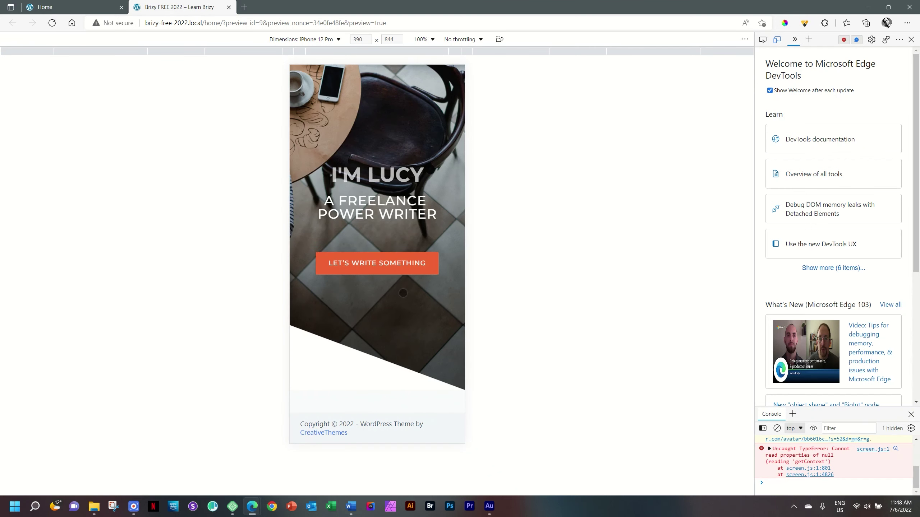
pyautogui.click(319, 39)
pyautogui.click(311, 153)
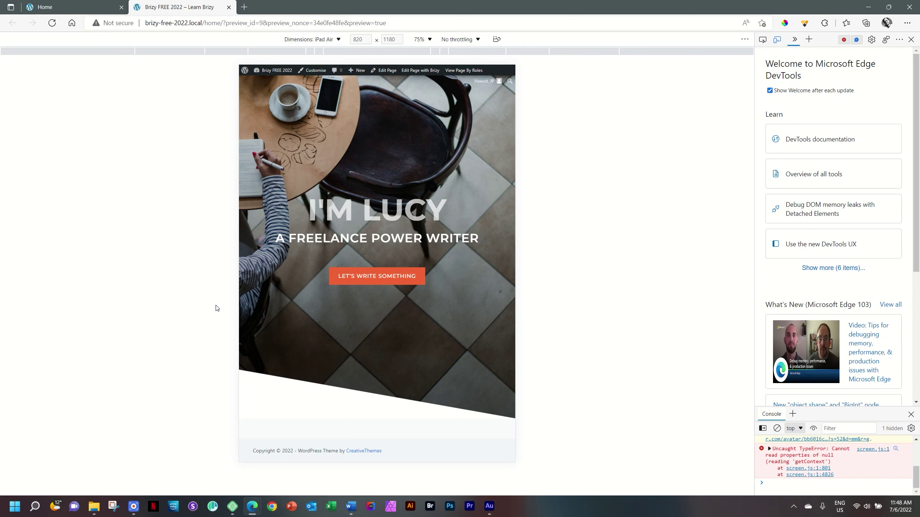
# Compare the hero section in the editor's mobile layout with the page preview emulated on an iPhone 12 Pro
pyautogui.click(93, 11)
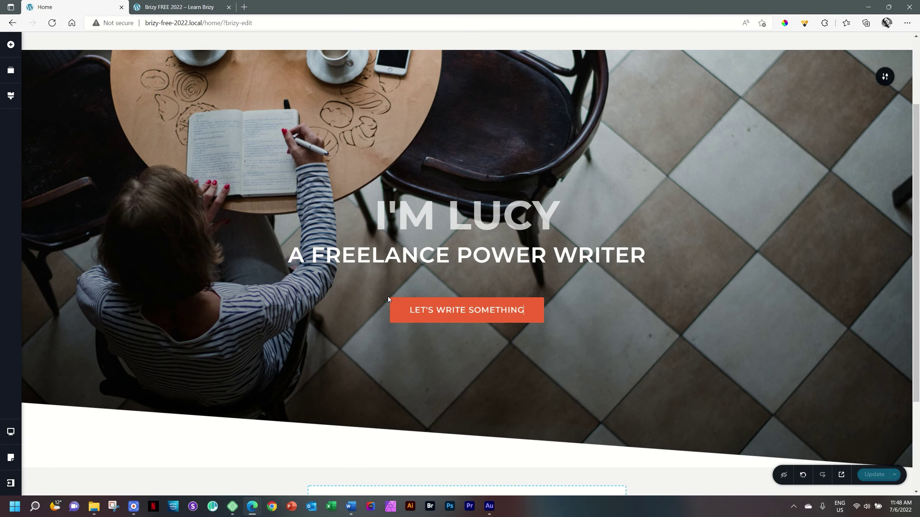
pyautogui.hotkey('ctrl', 'shift', 't')
pyautogui.hotkey('ctrl', 'shift', 'm')
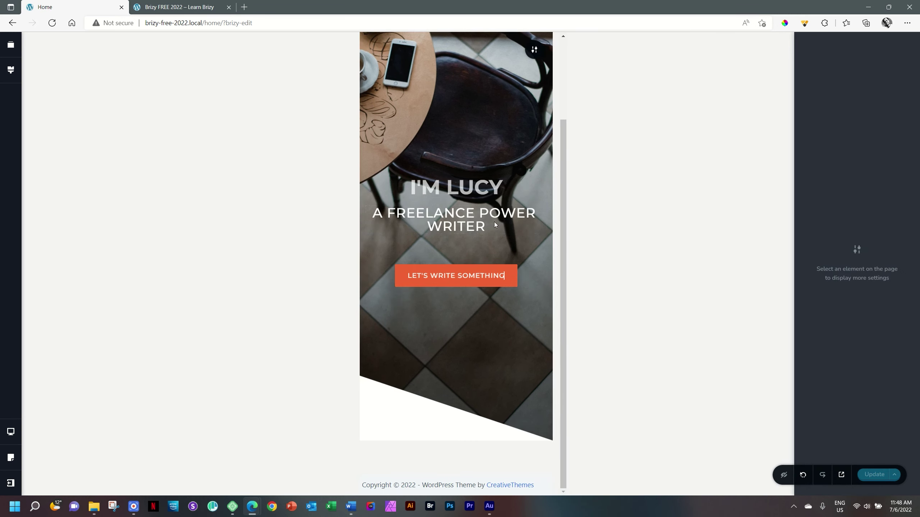
pyautogui.click(233, 7)
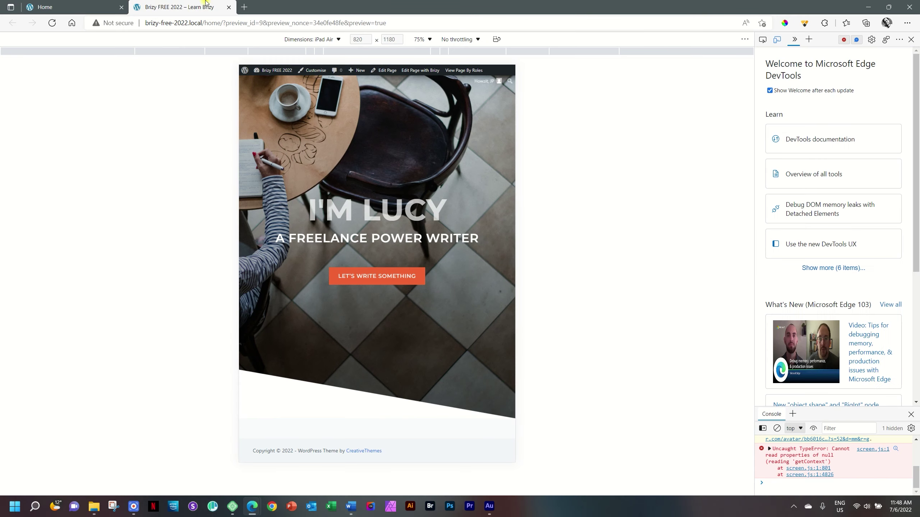
pyautogui.click(313, 39)
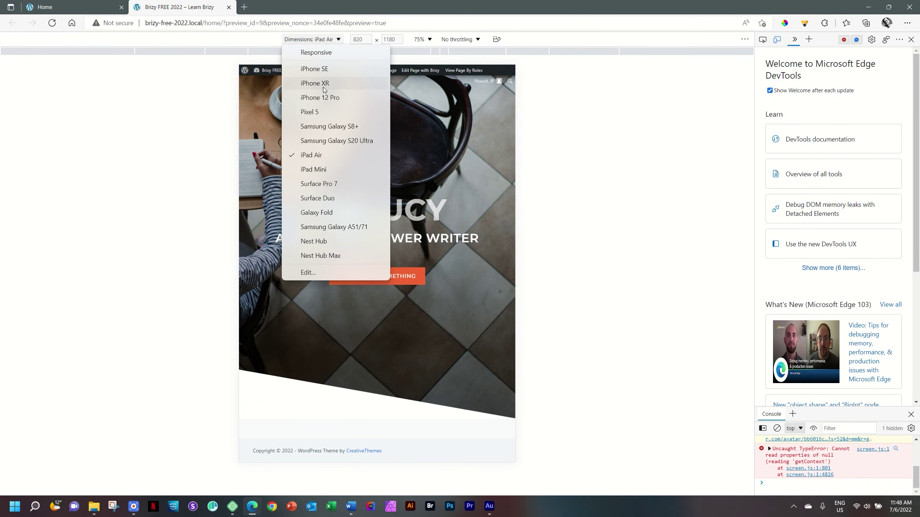
pyautogui.click(319, 98)
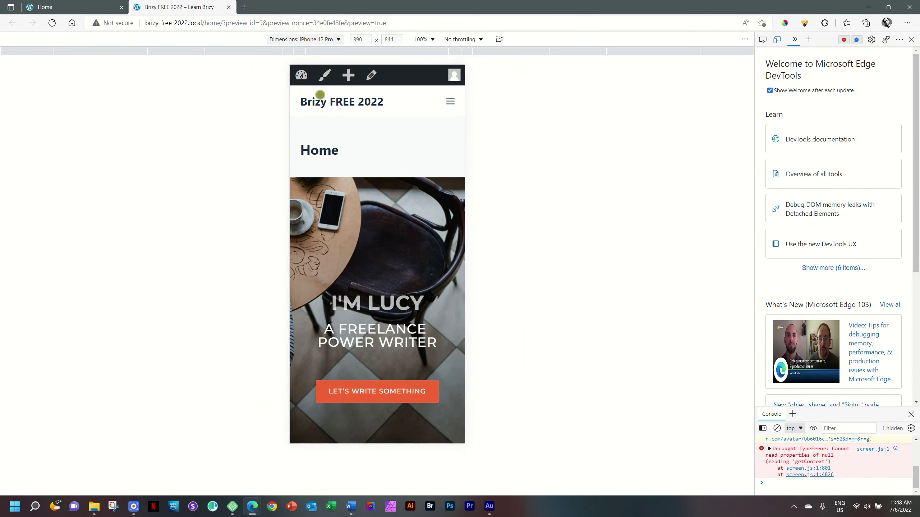
pyautogui.scroll(-2, 437, 265)
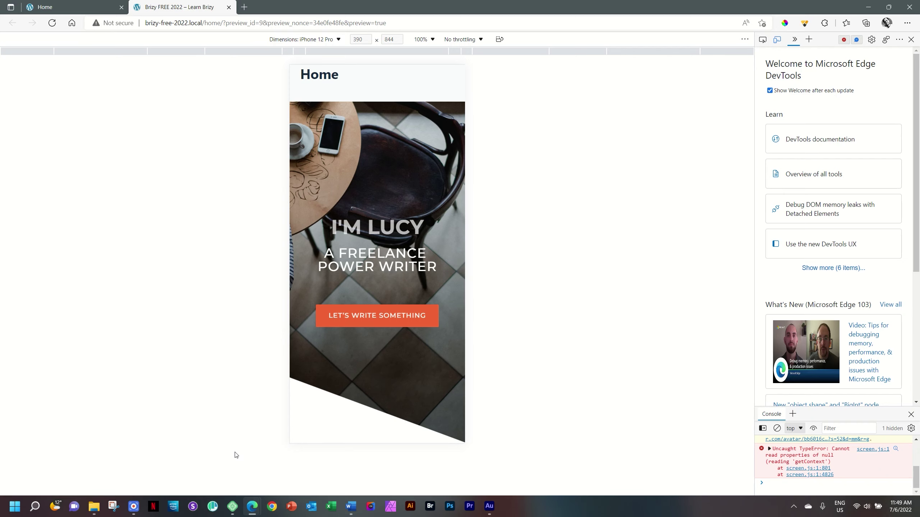
# Switch to the multi-device preview app, look over its phone, tablet, laptop and desktop frames, and return to the browser preview
pyautogui.click(193, 506)
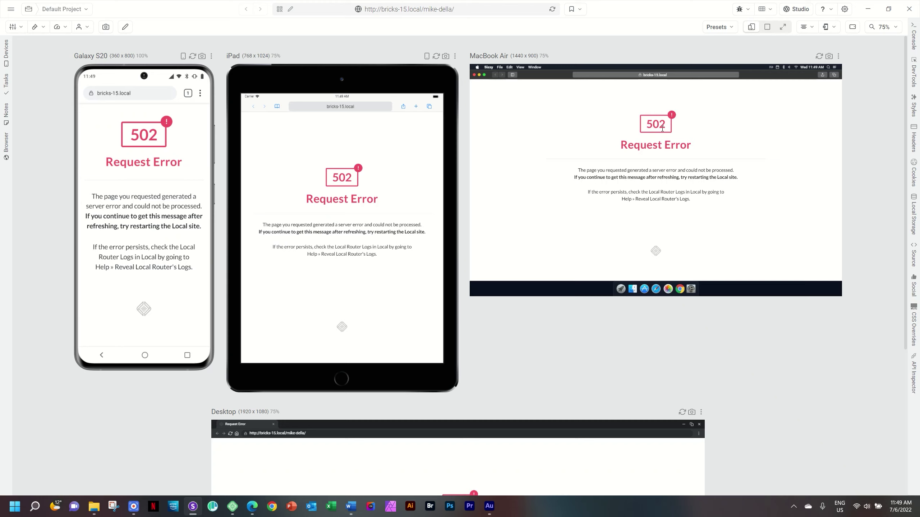
pyautogui.scroll(-5, 758, 238)
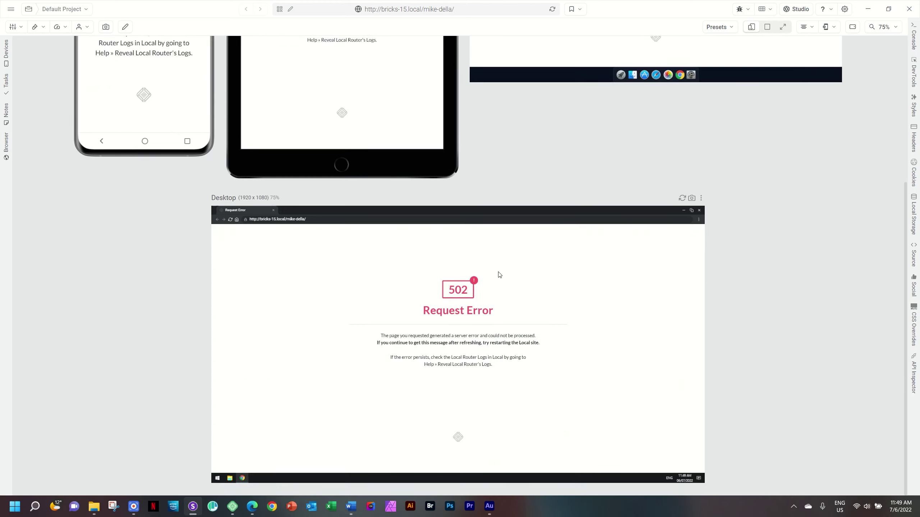
pyautogui.scroll(5, 525, 273)
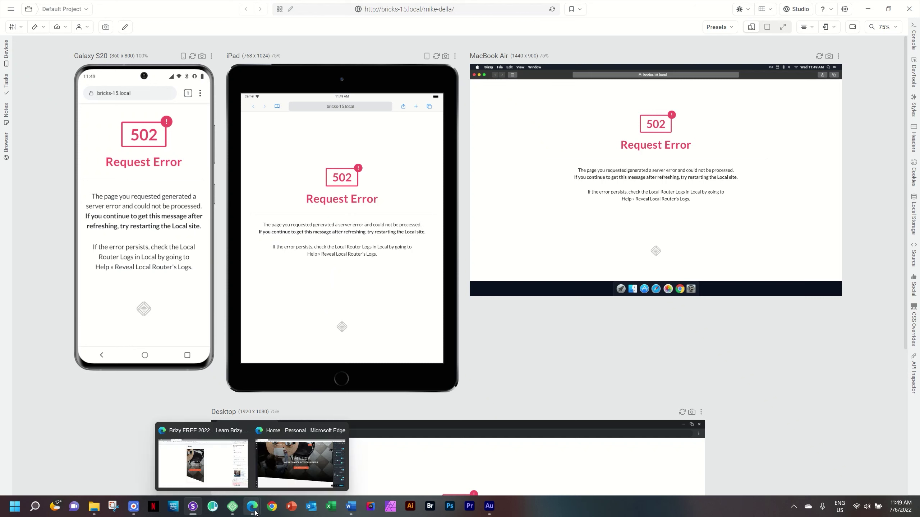
pyautogui.click(225, 467)
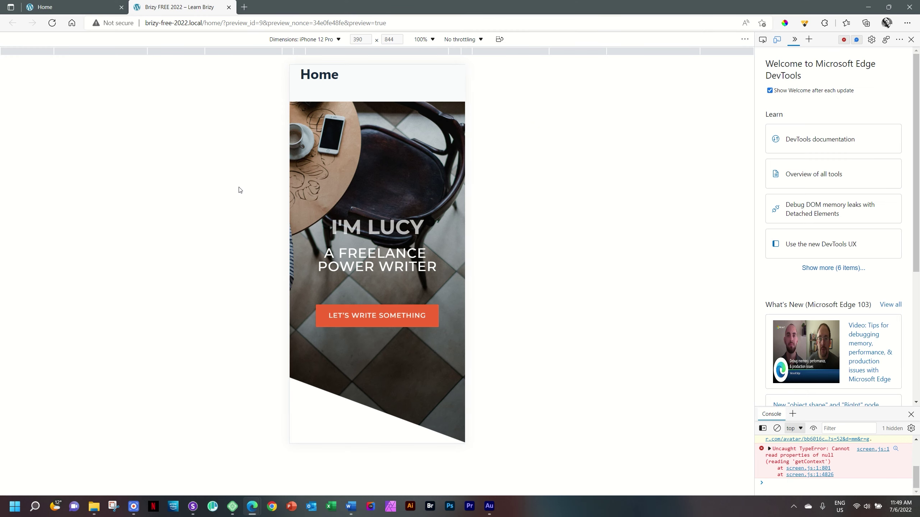
# Exit device emulation and the developer tools in the browser preview, and copy the page address brizy-free-2022.local/home
pyautogui.click(777, 40)
pyautogui.click(912, 40)
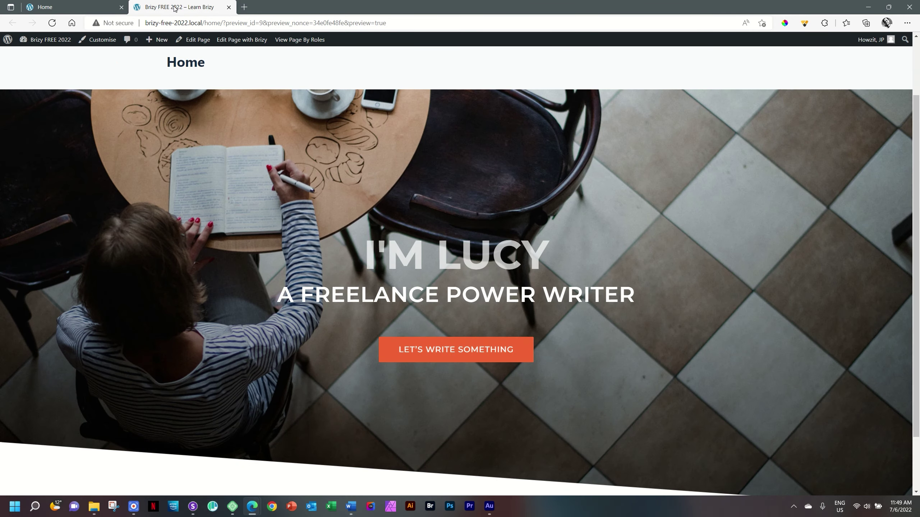
pyautogui.moveTo(221, 23); pyautogui.dragTo(145, 23)
pyautogui.hotkey('ctrl', 'c')
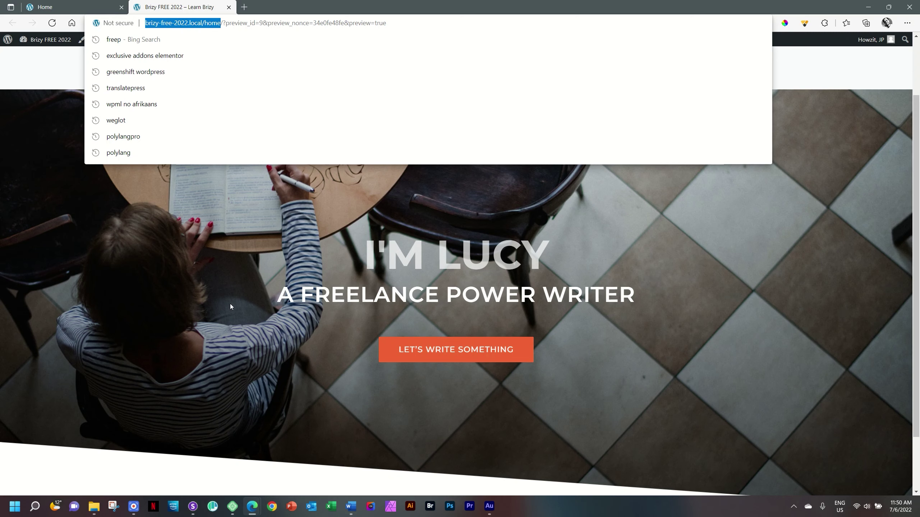
# Load the copied page address in the multi-device preview app
pyautogui.click(193, 505)
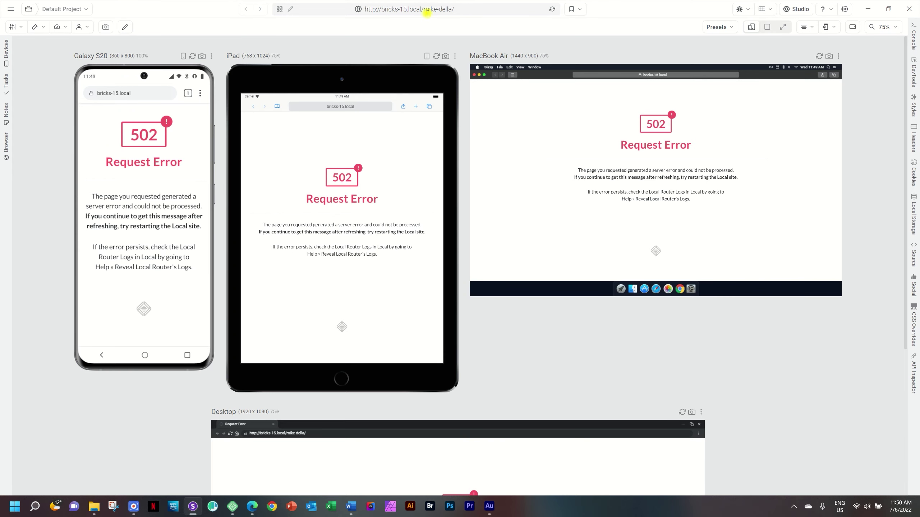
pyautogui.hotkey('ctrl', 'a')
pyautogui.hotkey('ctrl', 'v')
pyautogui.press('Return')
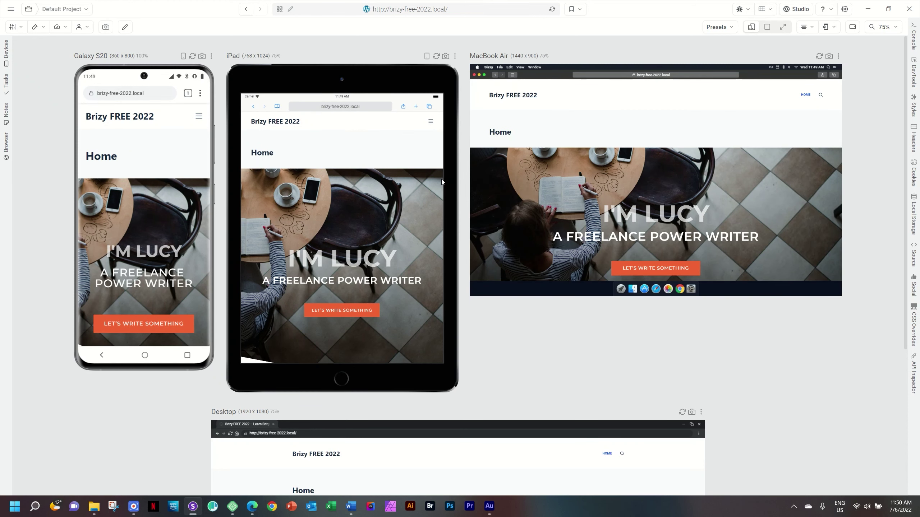
# Examine how the hero section looks across the Galaxy S20, iPad, MacBook Air and Desktop frames
pyautogui.scroll(-5, 423, 187)
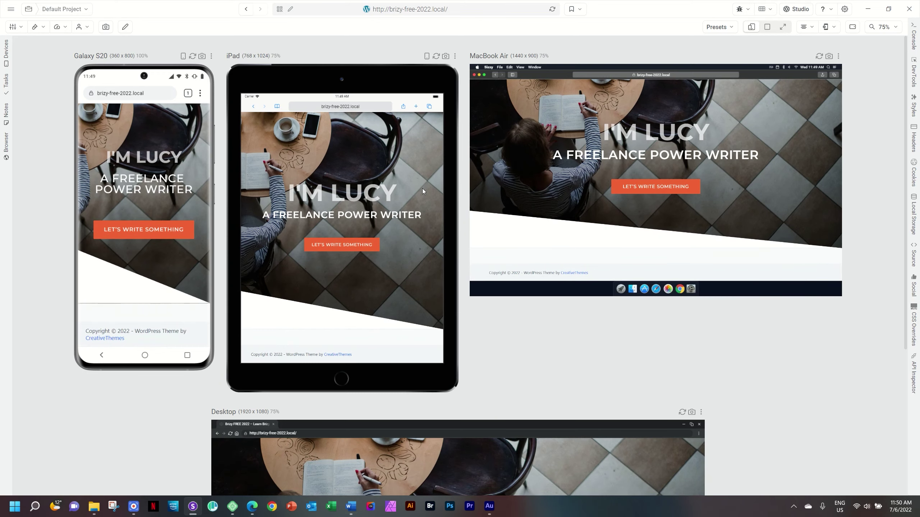
pyautogui.scroll(-2, 422, 188)
pyautogui.scroll(5, 423, 188)
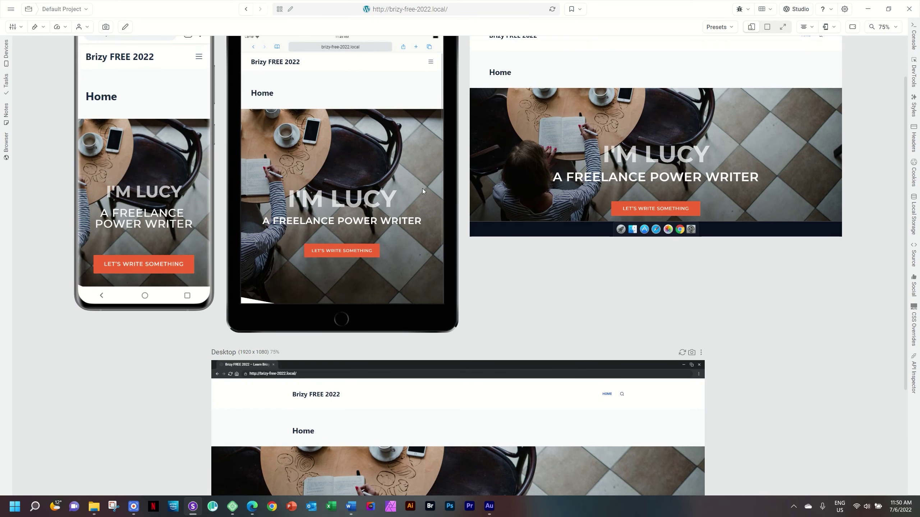
pyautogui.scroll(-2, 423, 188)
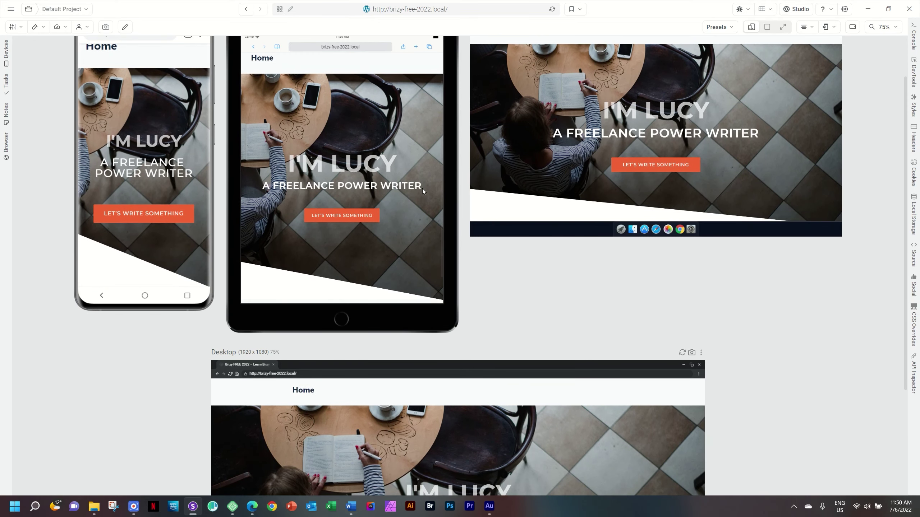
pyautogui.scroll(-3, 423, 189)
pyautogui.scroll(2, 28, 175)
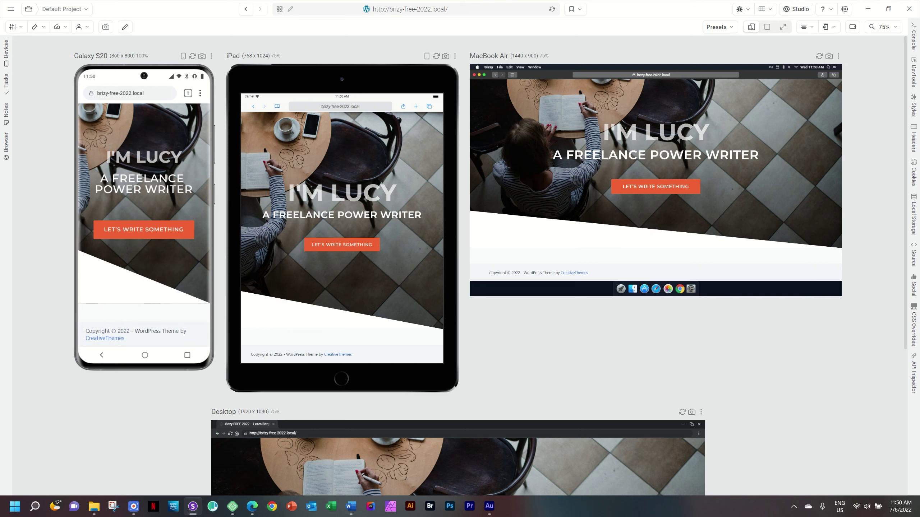
# Compare the page heading, hero section and footer across the phone, tablet, laptop and desktop frames
pyautogui.scroll(3, 143, 189)
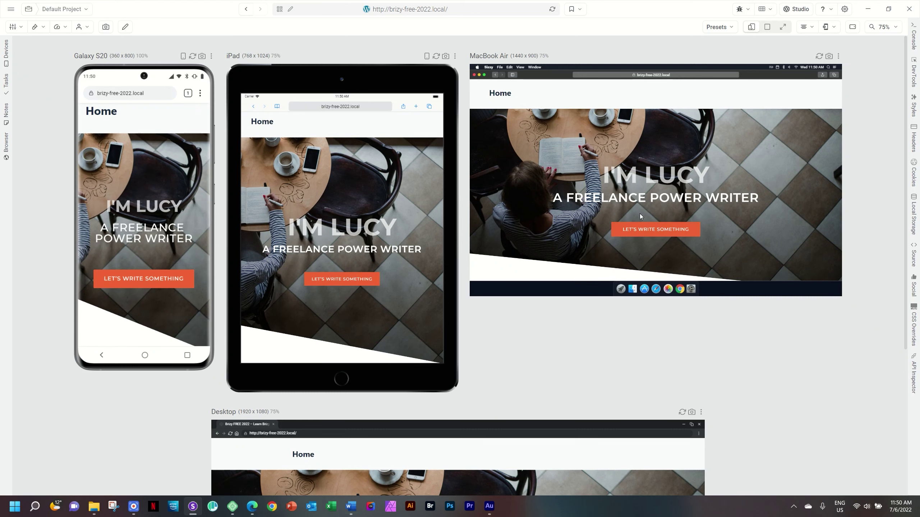
pyautogui.scroll(-3, 641, 214)
pyautogui.scroll(-3, 785, 346)
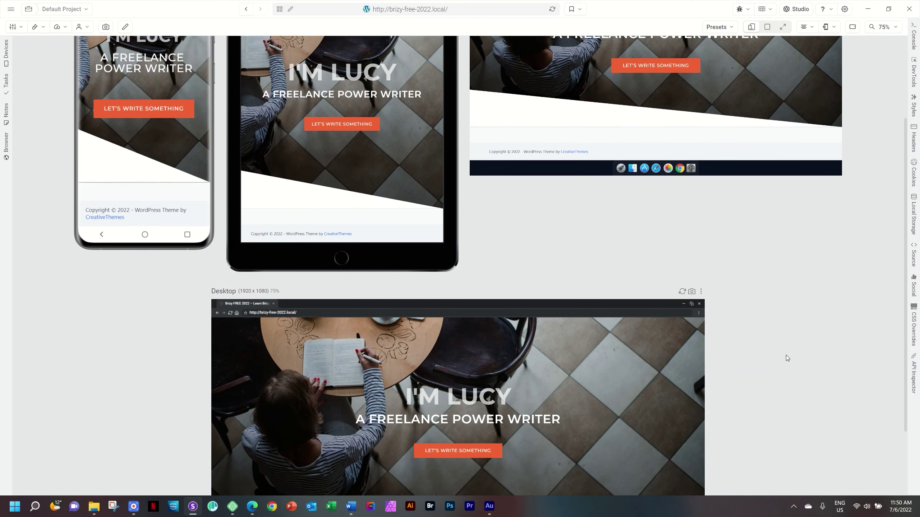
pyautogui.scroll(-2, 787, 355)
pyautogui.scroll(5, 791, 349)
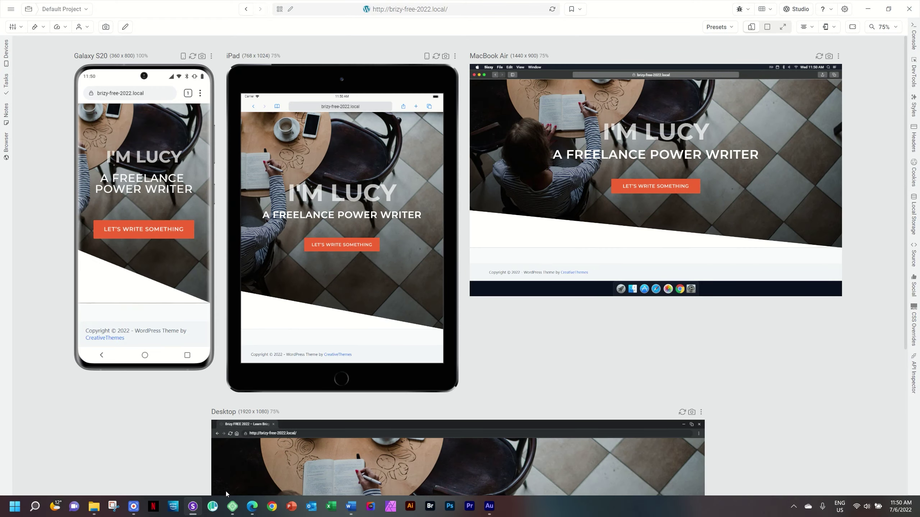
# Switch to the browser, close the page preview, and keep the Brizy editor in Desktop view
pyautogui.moveTo(252, 506)
pyautogui.click(214, 466)
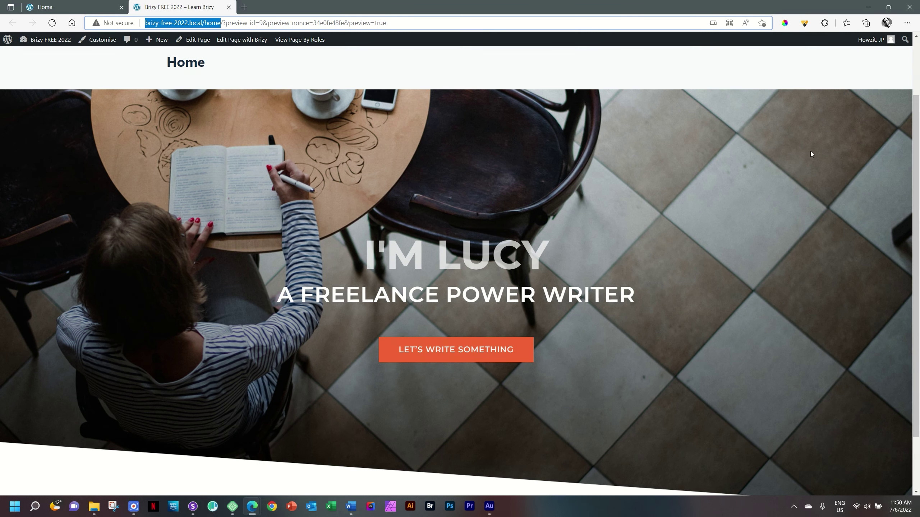
pyautogui.click(785, 194)
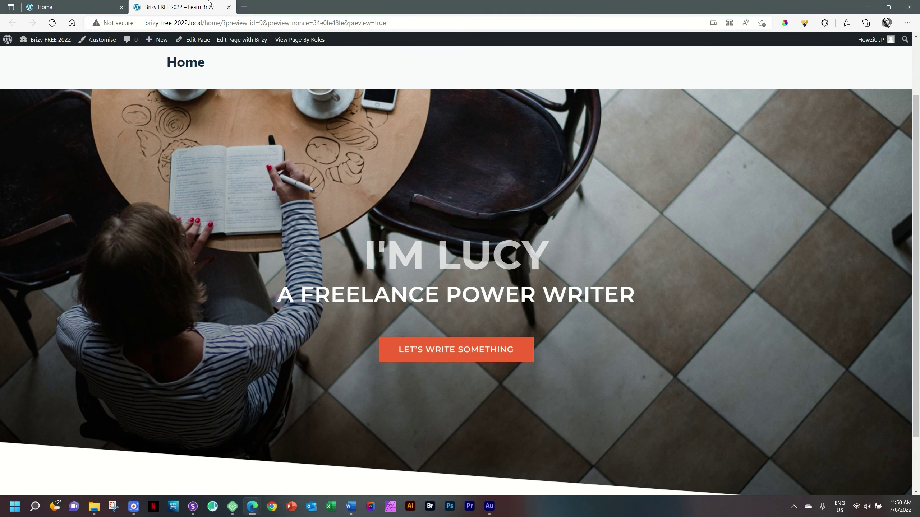
pyautogui.click(228, 7)
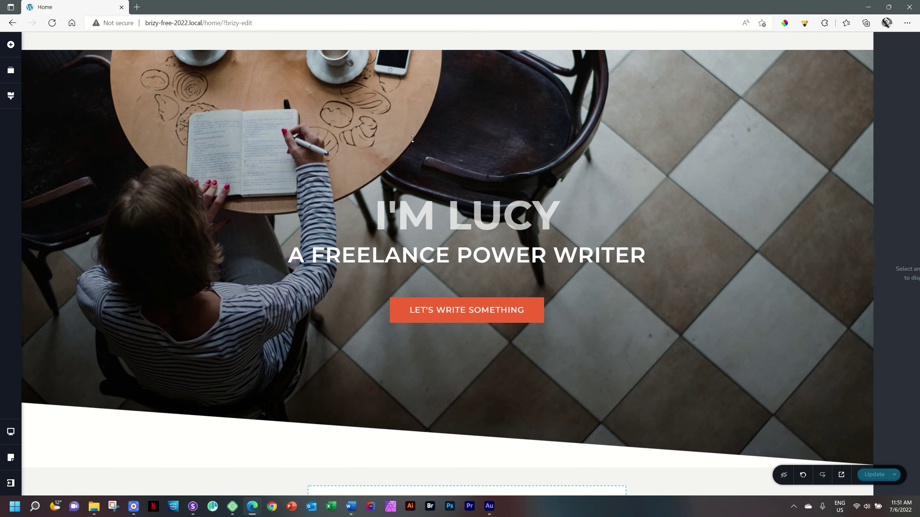
pyautogui.moveTo(11, 432)
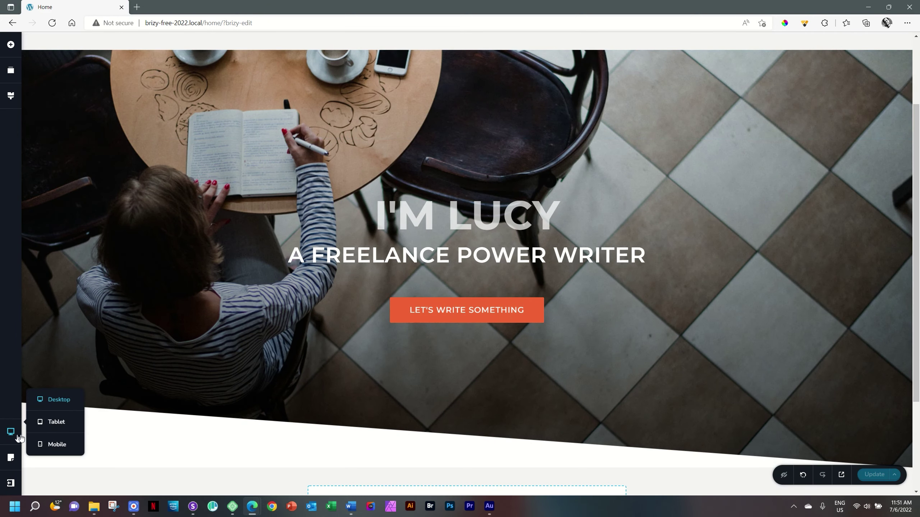
pyautogui.click(68, 405)
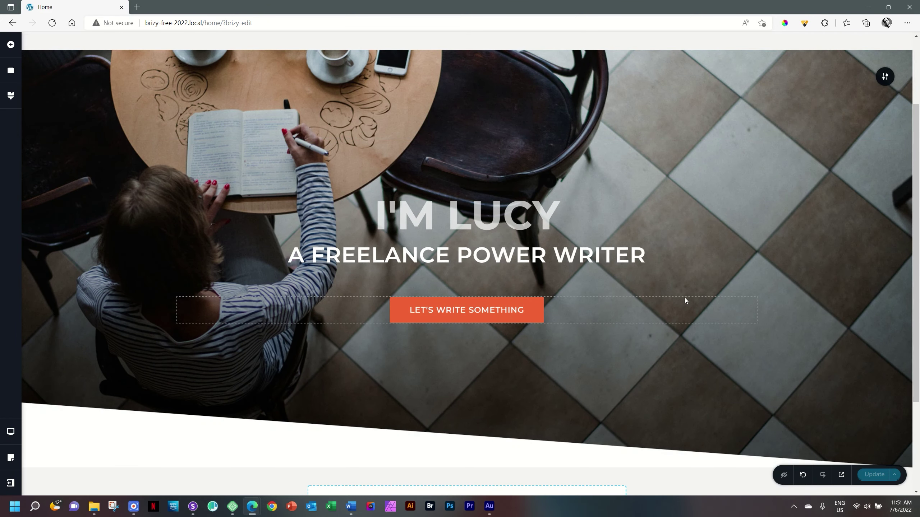
# Try top and bottom vertical content alignment for the hero section, and return it to the middle
pyautogui.moveTo(881, 77)
pyautogui.click(845, 77)
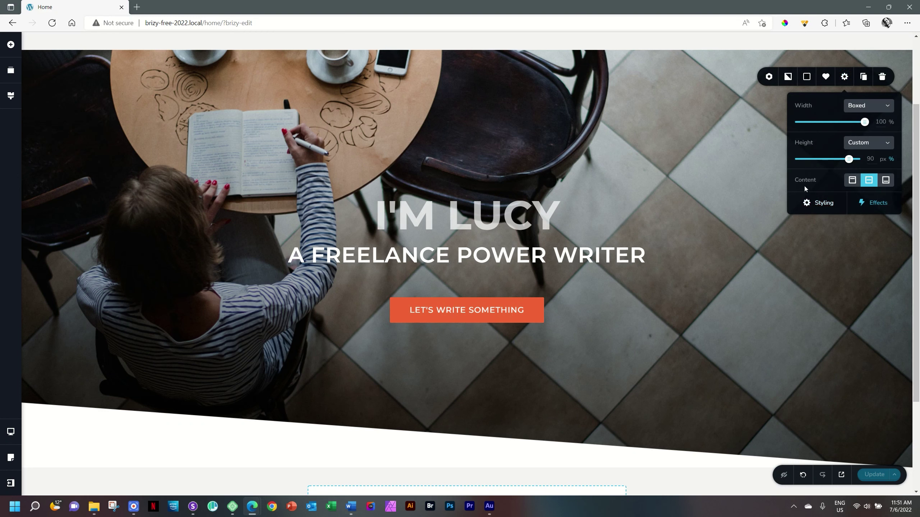
pyautogui.click(852, 180)
pyautogui.click(870, 181)
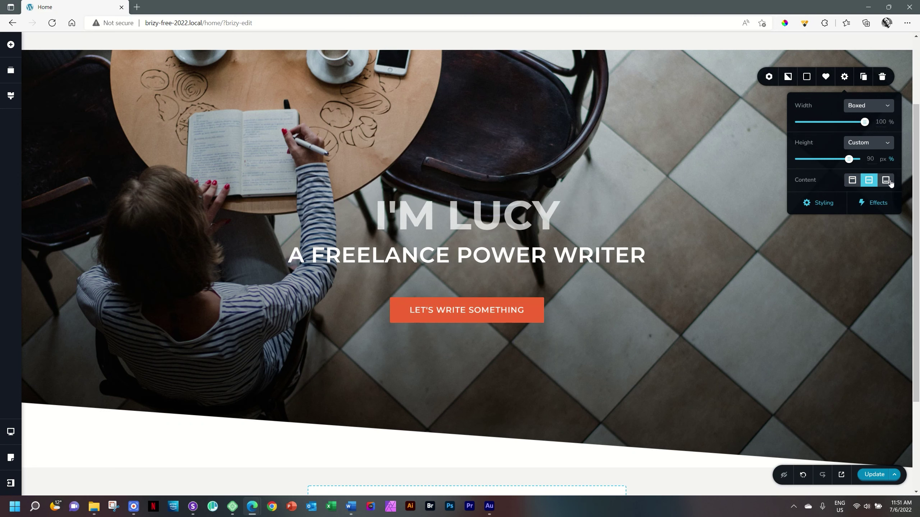
pyautogui.click(886, 180)
pyautogui.click(870, 180)
pyautogui.click(868, 184)
pyautogui.click(852, 181)
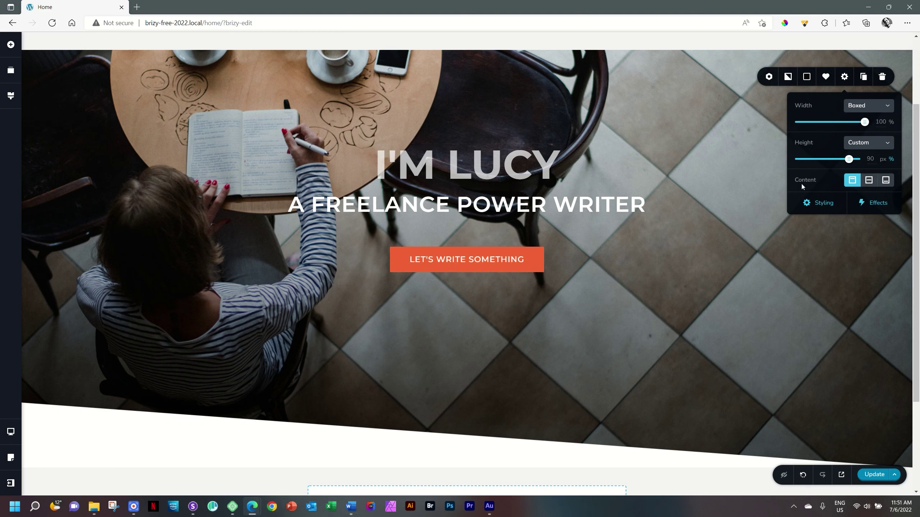
pyautogui.click(869, 180)
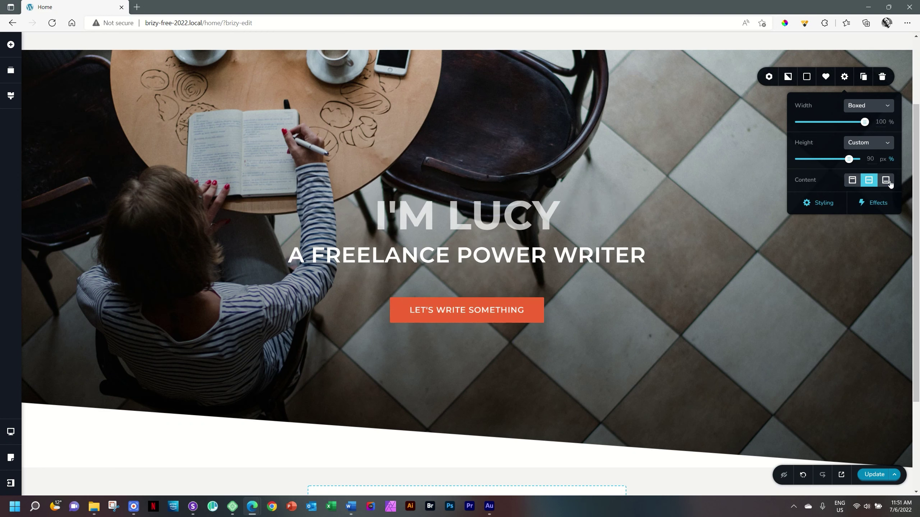
pyautogui.click(853, 272)
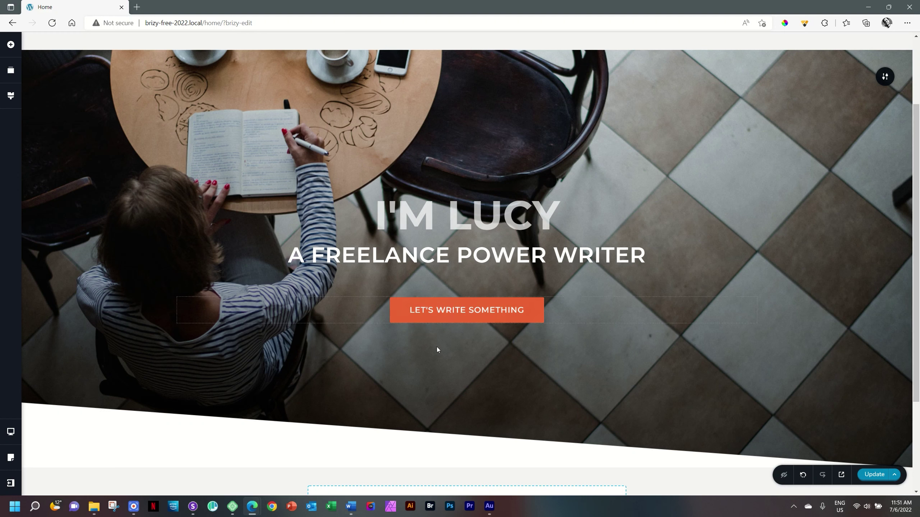
# Open the animation effects of the LET'S WRITE SOMETHING button
pyautogui.click(458, 308)
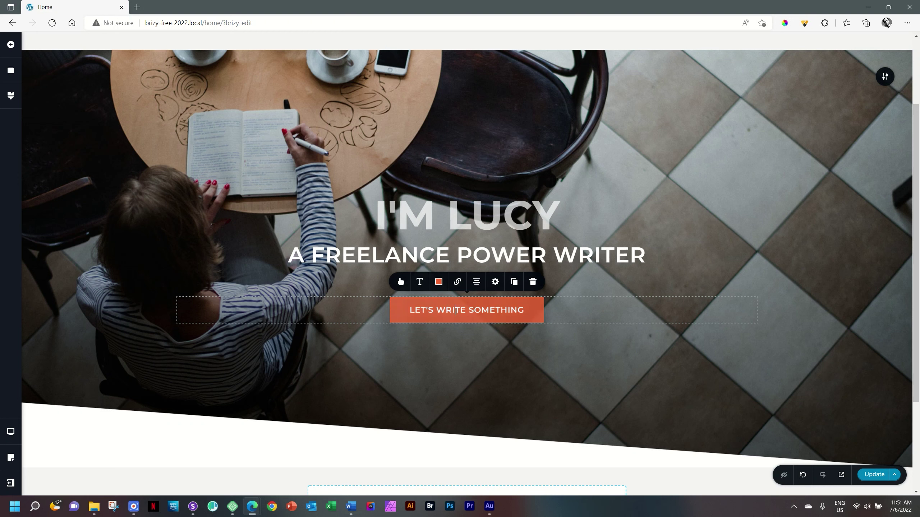
pyautogui.click(495, 282)
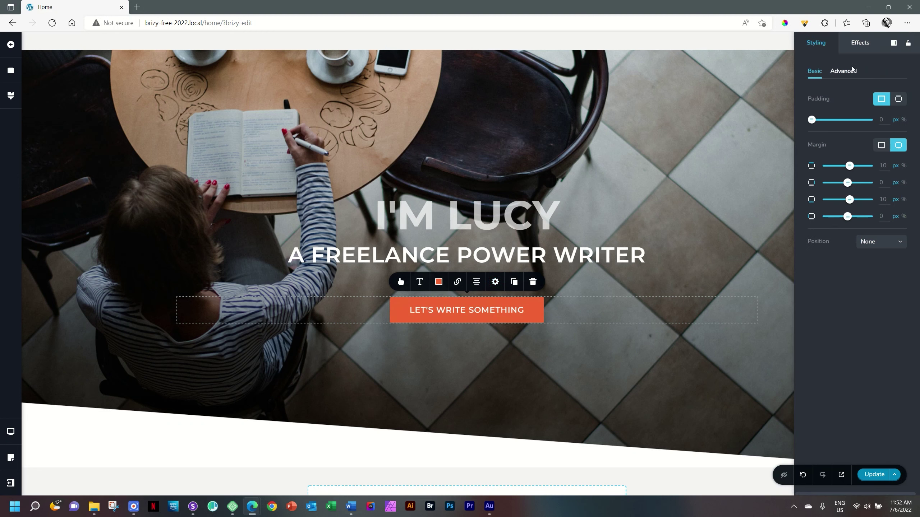
pyautogui.click(834, 44)
pyautogui.click(855, 44)
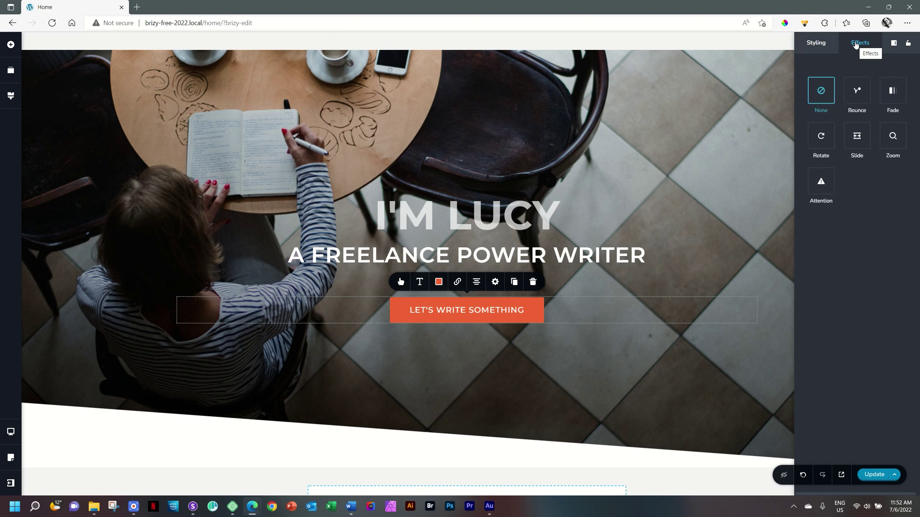
# Try the Bounce, Fade, Rotate, Slide, Zoom and Attention effects on the hero button
pyautogui.click(856, 92)
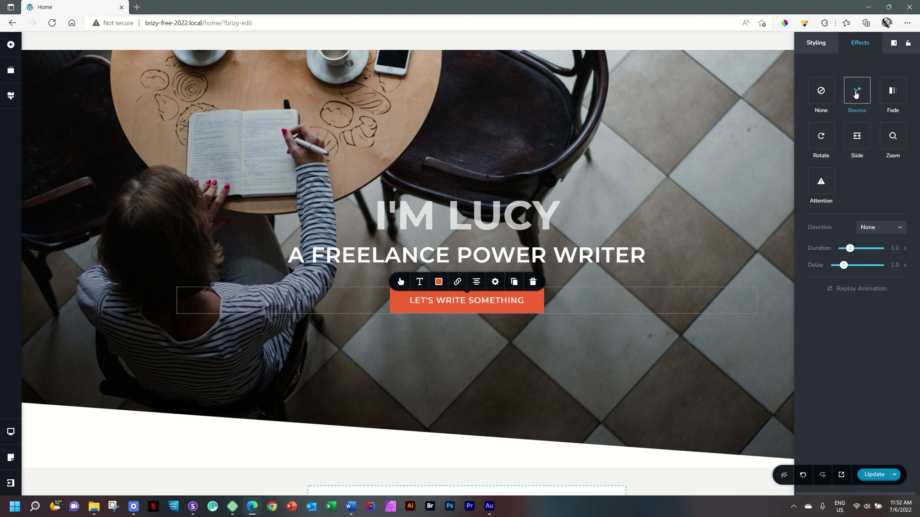
pyautogui.click(894, 93)
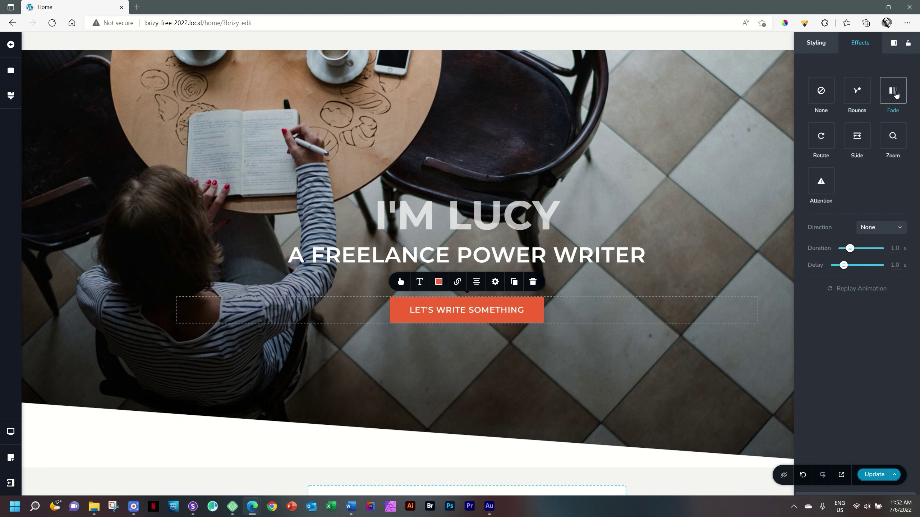
pyautogui.click(821, 145)
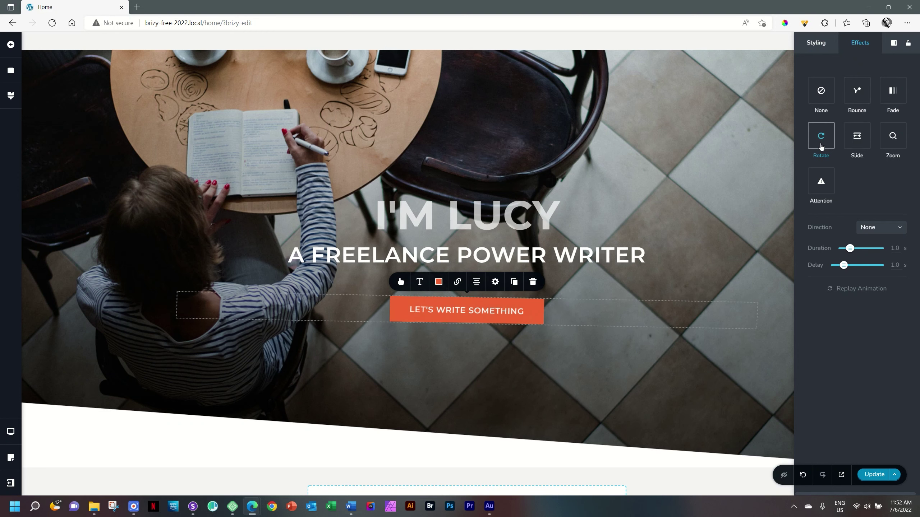
pyautogui.click(858, 142)
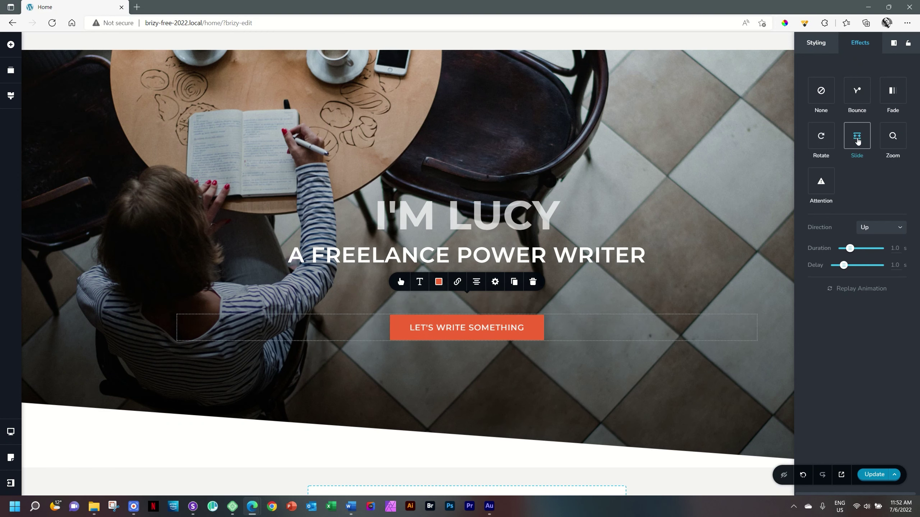
pyautogui.click(891, 145)
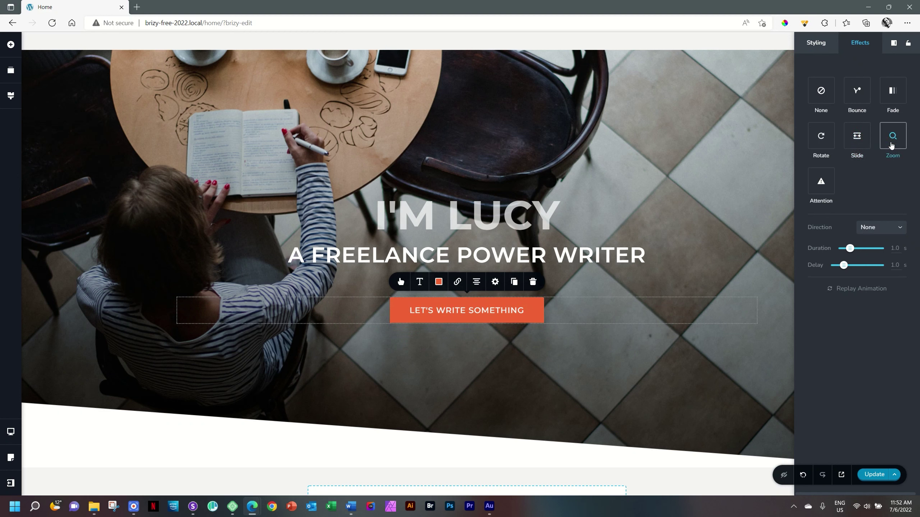
pyautogui.click(821, 183)
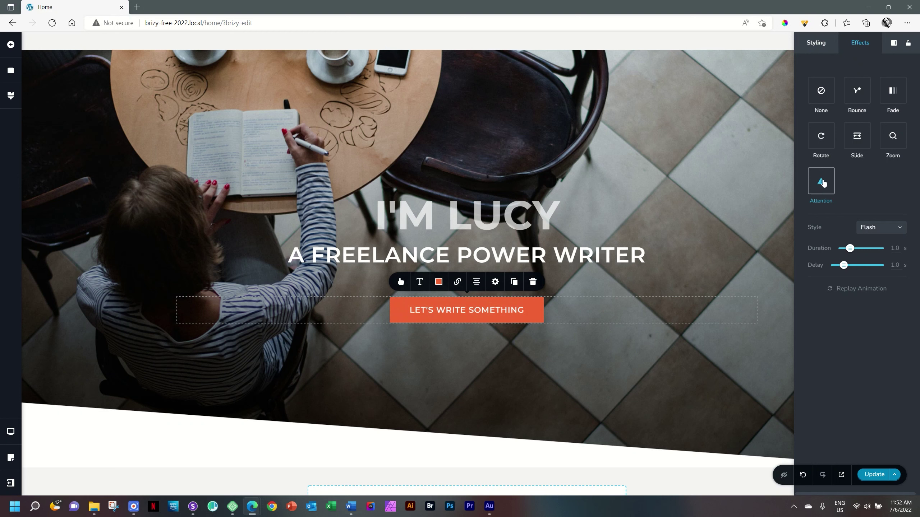
# Apply the Slide effect to the hero button, try the Down direction, and set the direction to Up
pyautogui.click(858, 144)
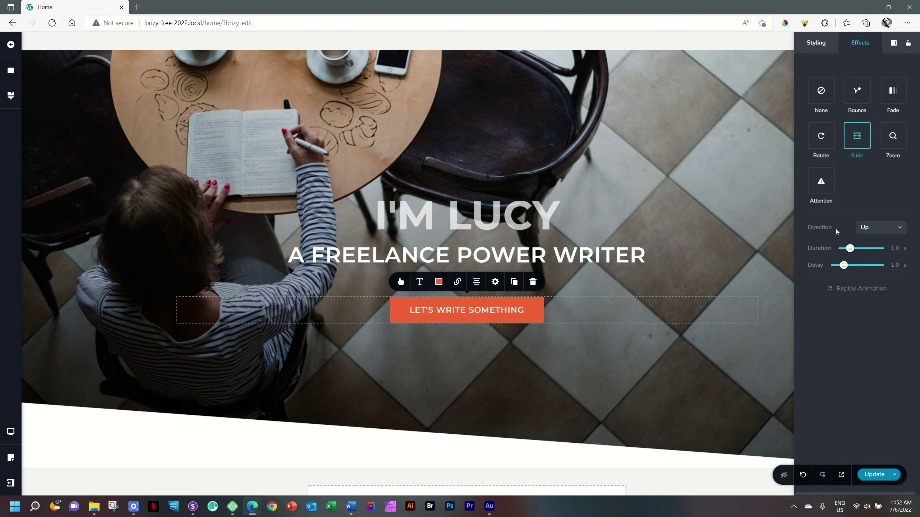
pyautogui.click(868, 226)
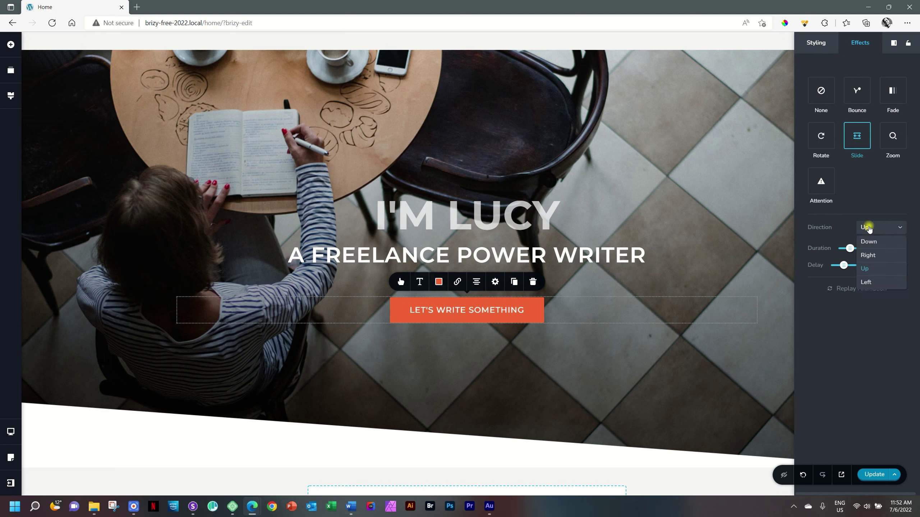
pyautogui.click(868, 242)
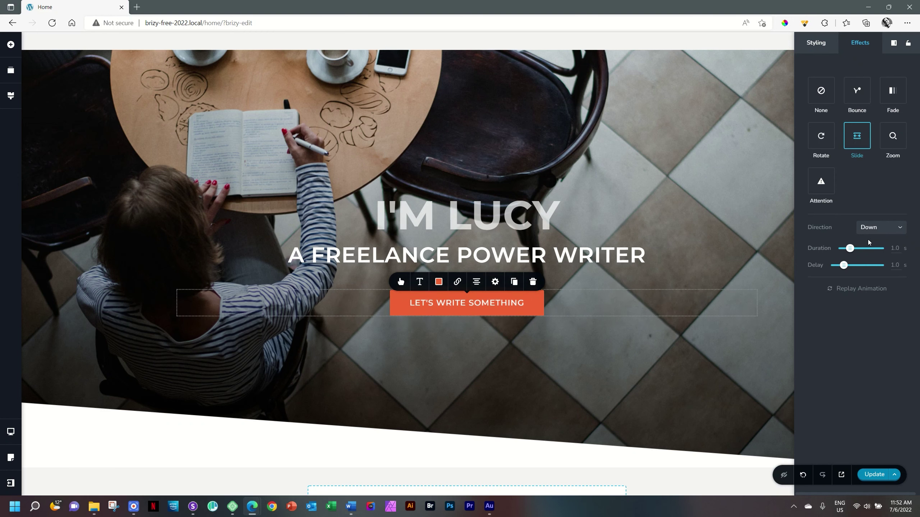
pyautogui.click(881, 227)
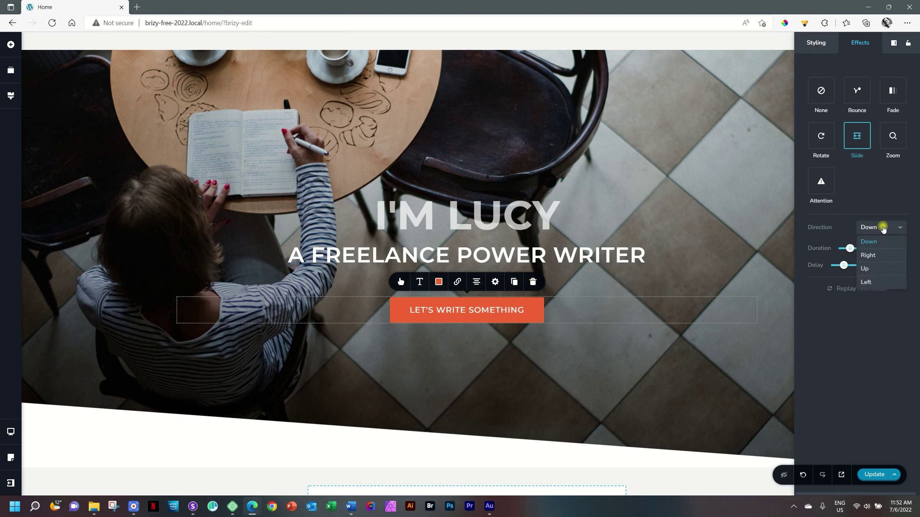
pyautogui.click(867, 273)
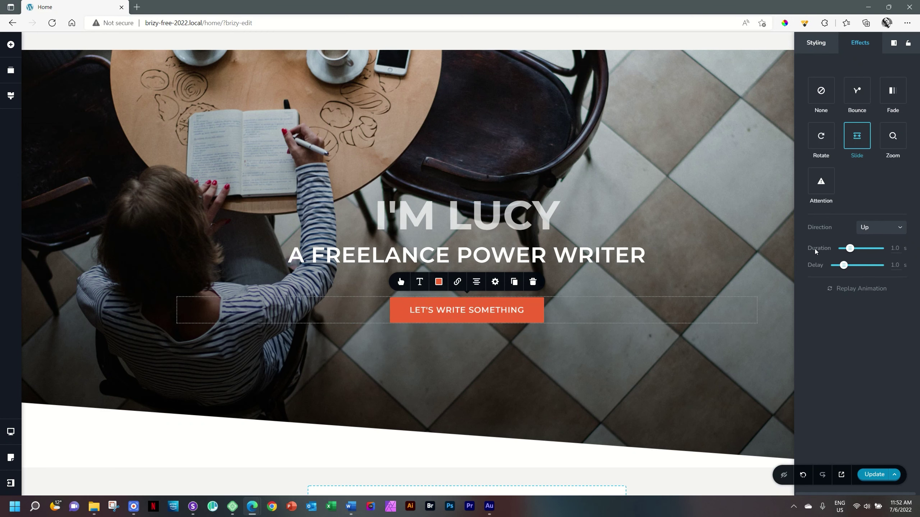
# Try a 3 s duration for the button's slide effect, set it back to 1 s, and deselect the button
pyautogui.moveTo(849, 249); pyautogui.dragTo(864, 251)
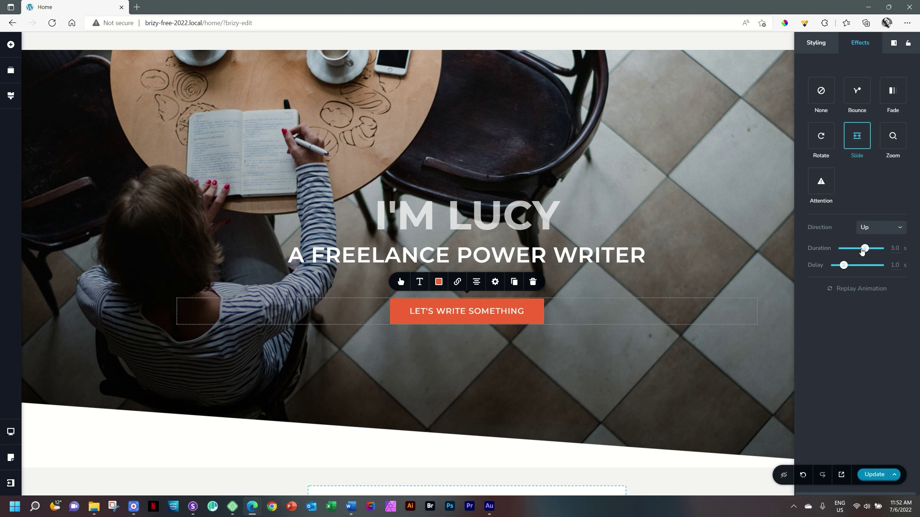
pyautogui.doubleClick(894, 248)
pyautogui.write('1')
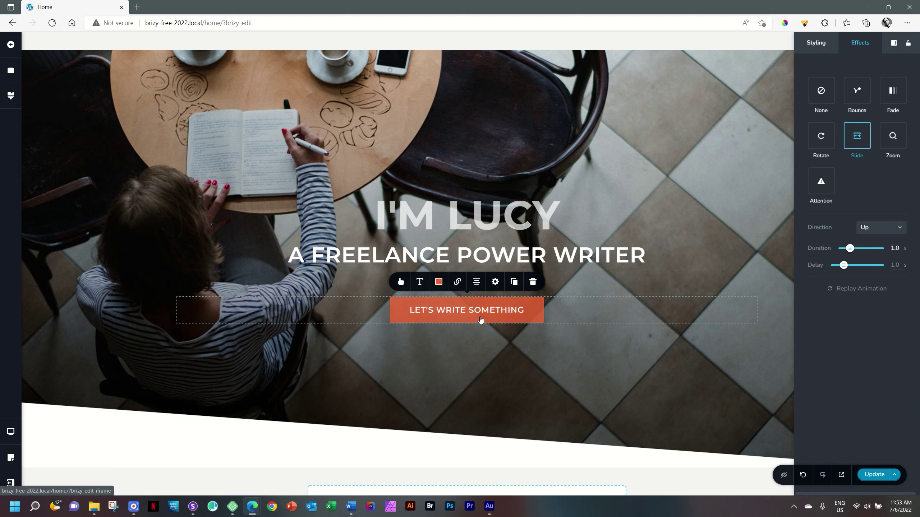
pyautogui.click(779, 282)
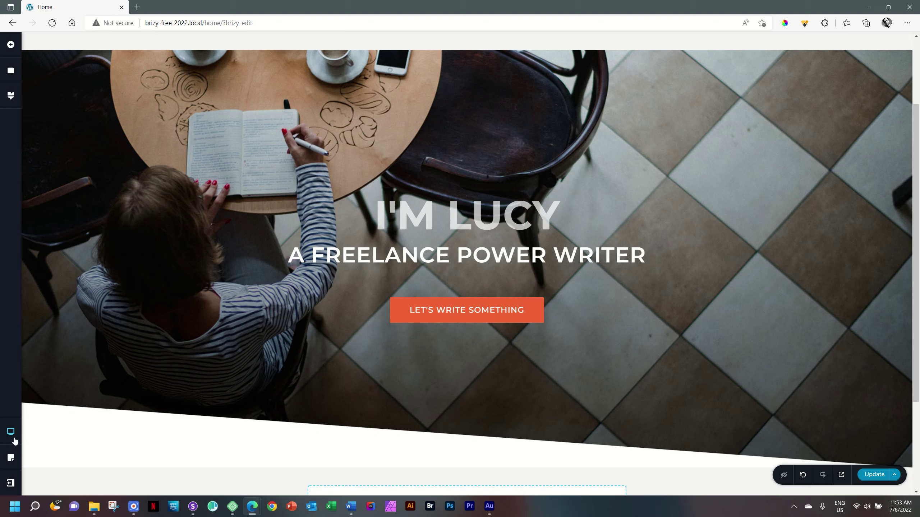
# In Mobile view, set the hero button's animation effect to None
pyautogui.click(10, 431)
pyautogui.click(57, 445)
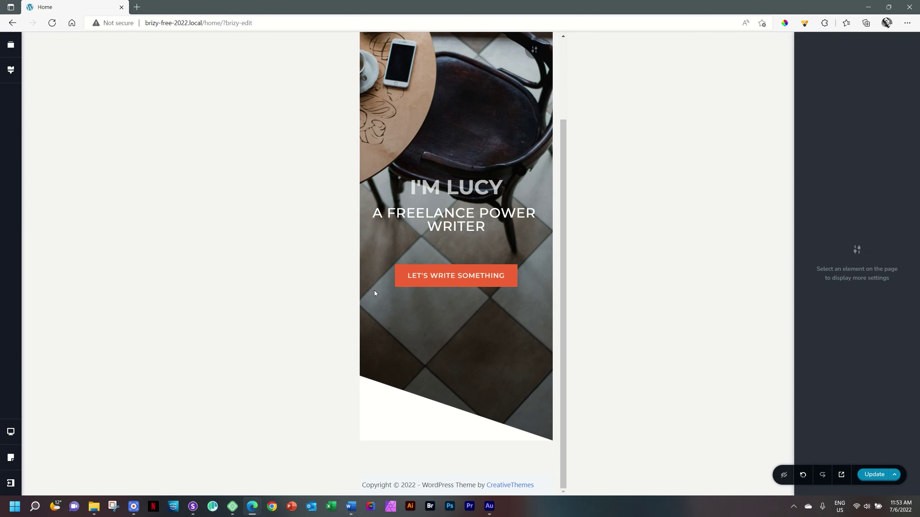
pyautogui.click(450, 276)
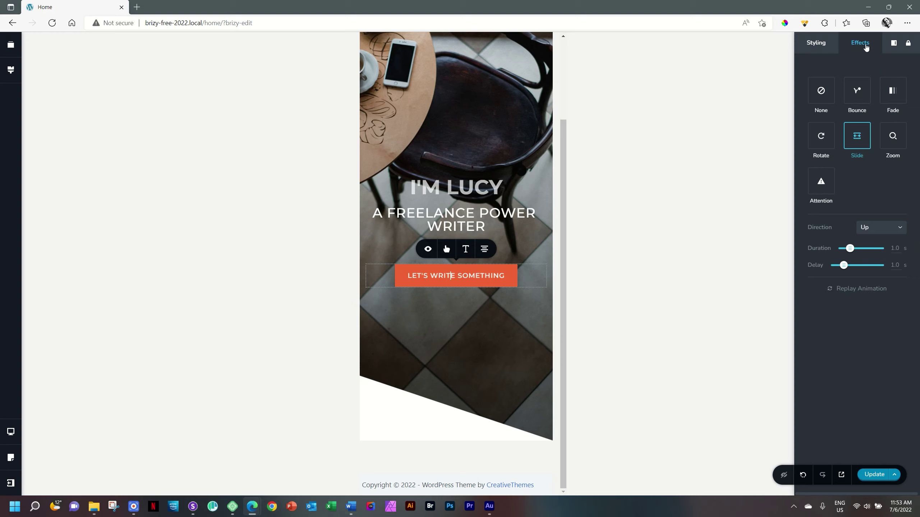
pyautogui.click(821, 94)
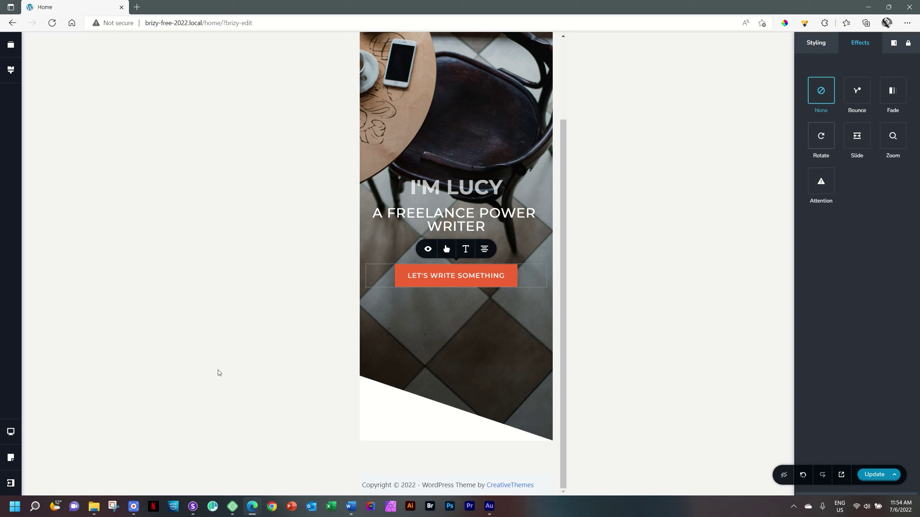
# Return to Desktop view, update the page, and reload it in the multi-device preview app
pyautogui.click(11, 431)
pyautogui.click(59, 400)
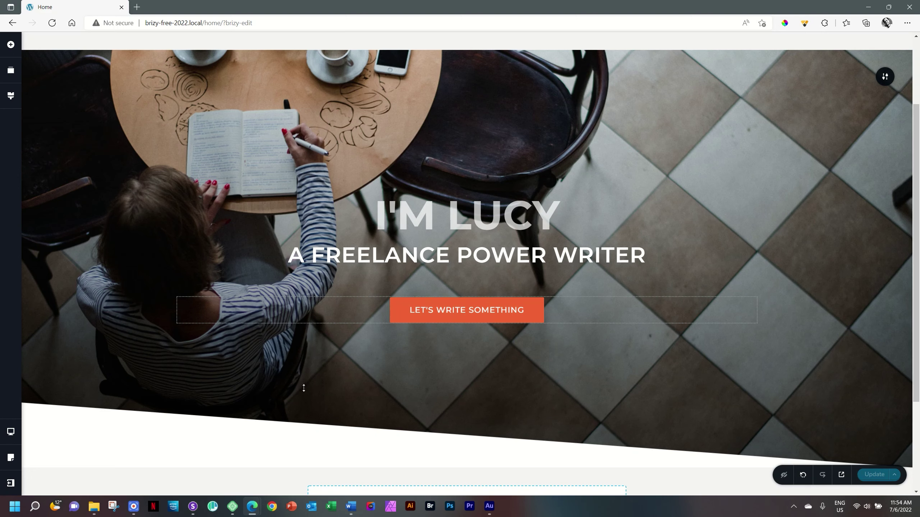
pyautogui.click(193, 507)
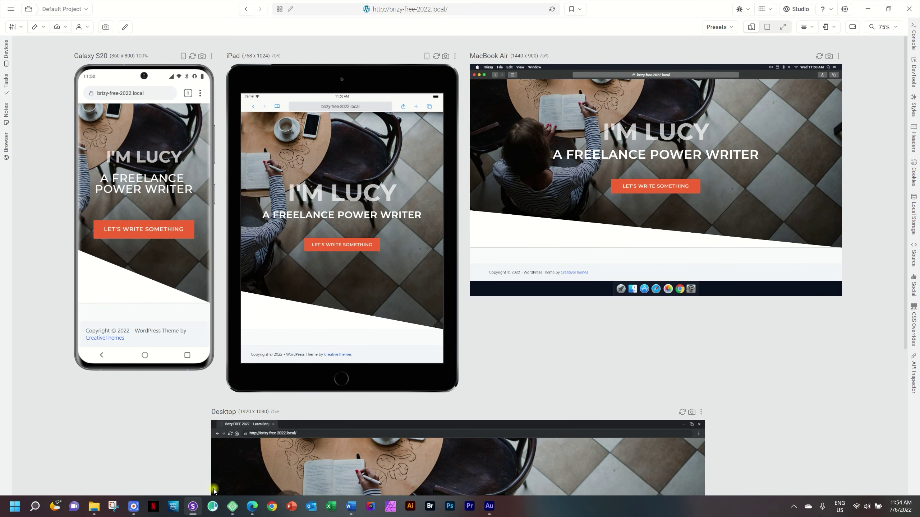
pyautogui.click(553, 12)
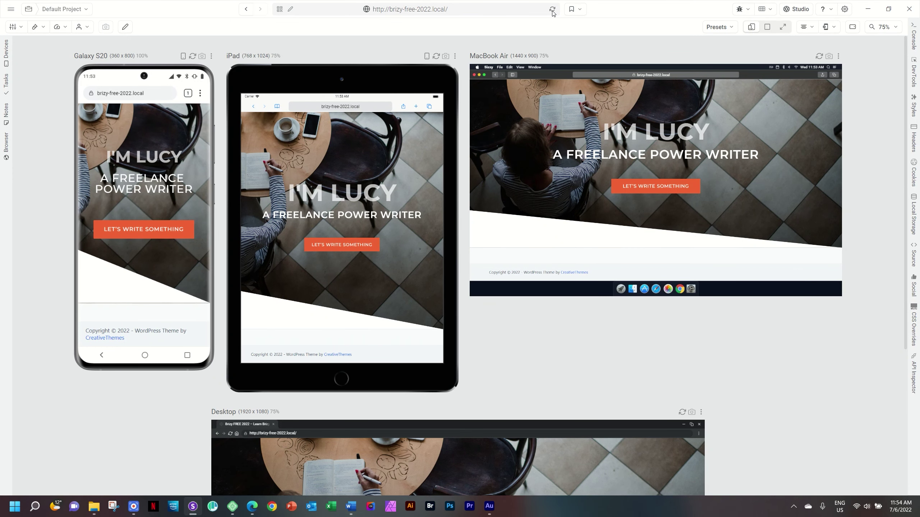